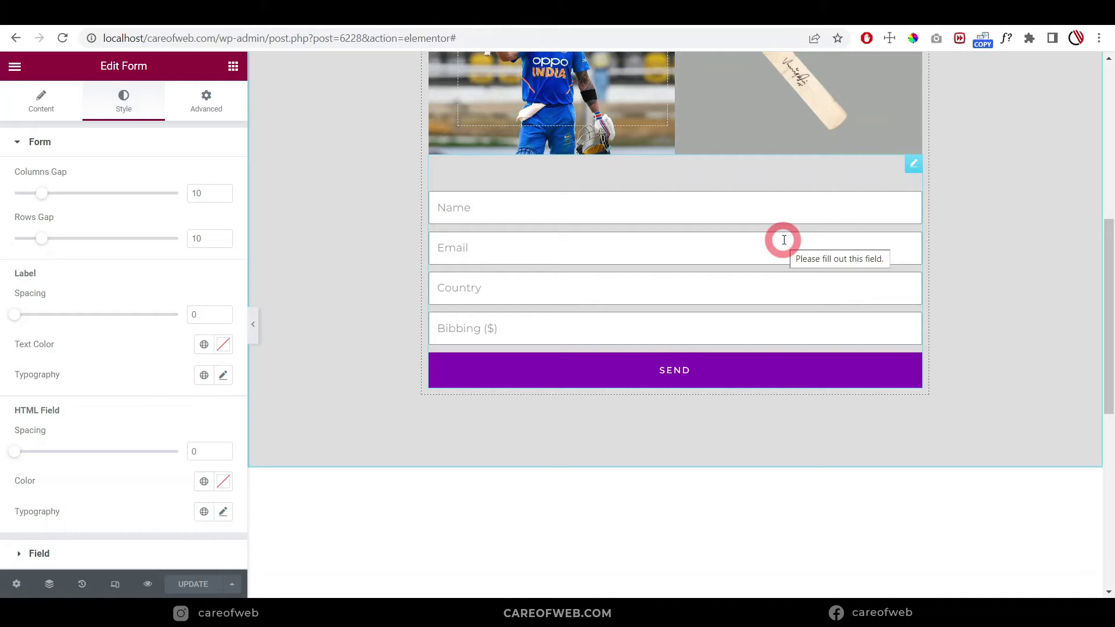
# Step: Review the form's field list and expand the Name field's settings
pyautogui.scroll(6, 772, 240)
pyautogui.scroll(-5, 755, 262)
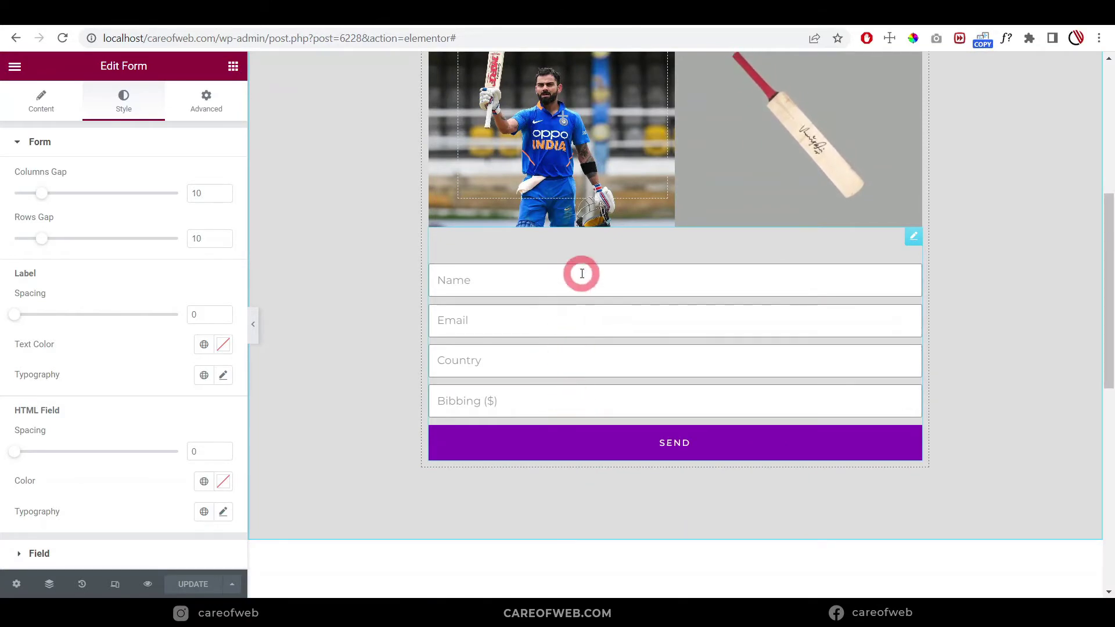
pyautogui.click(916, 244)
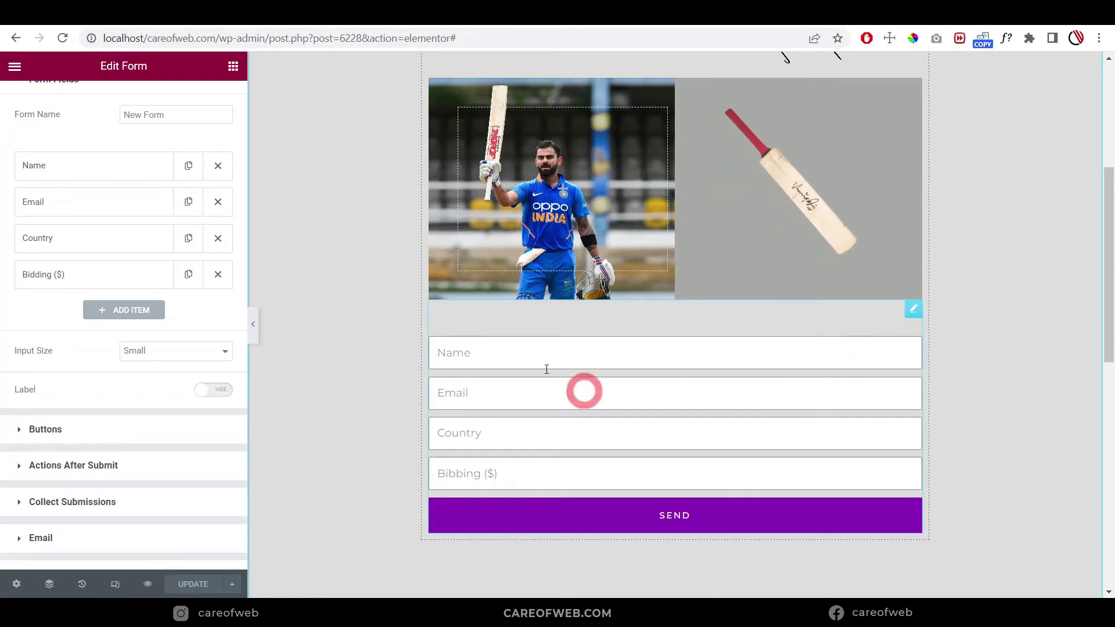
pyautogui.click(84, 171)
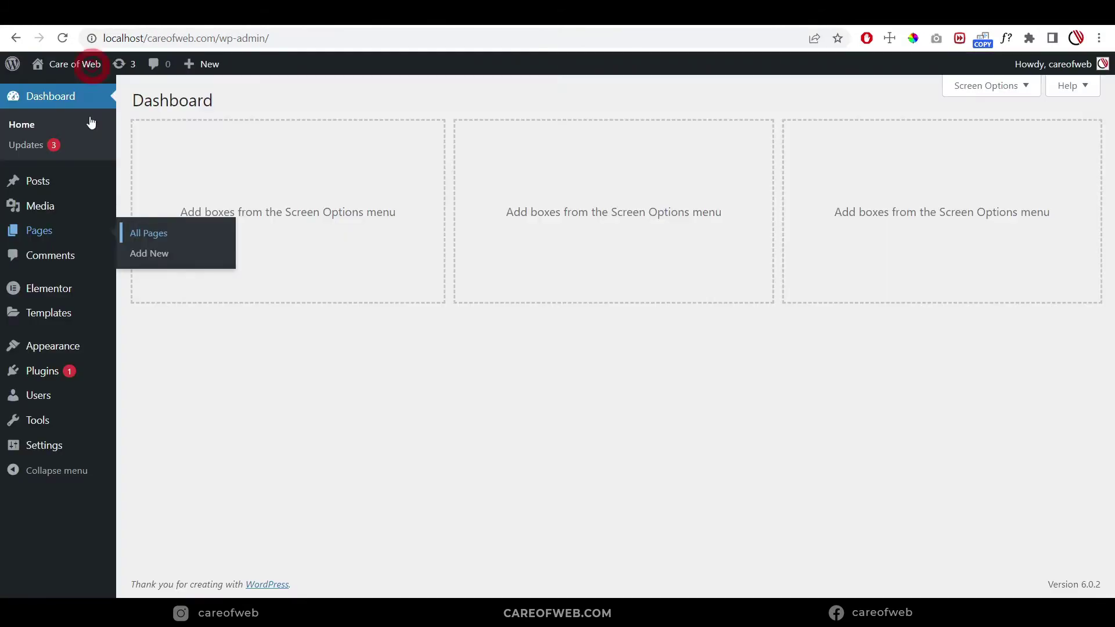
# Step: Go to Plugins > Add New and search the directory for 'tablesome'
pyautogui.moveTo(46, 372)
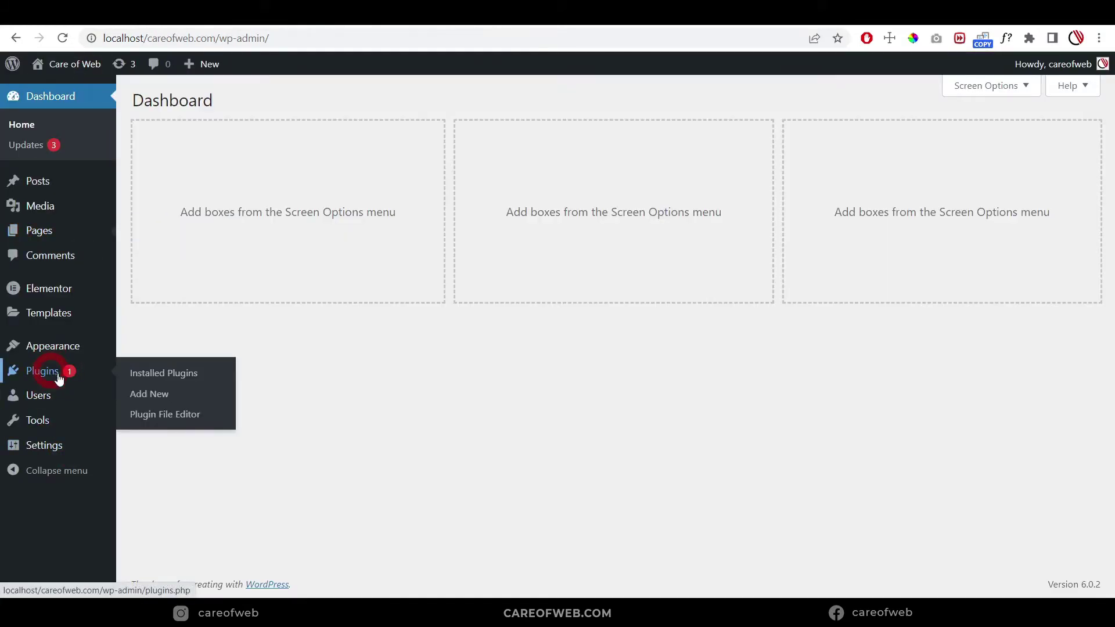
pyautogui.rightClick(150, 397)
pyautogui.click(147, 395)
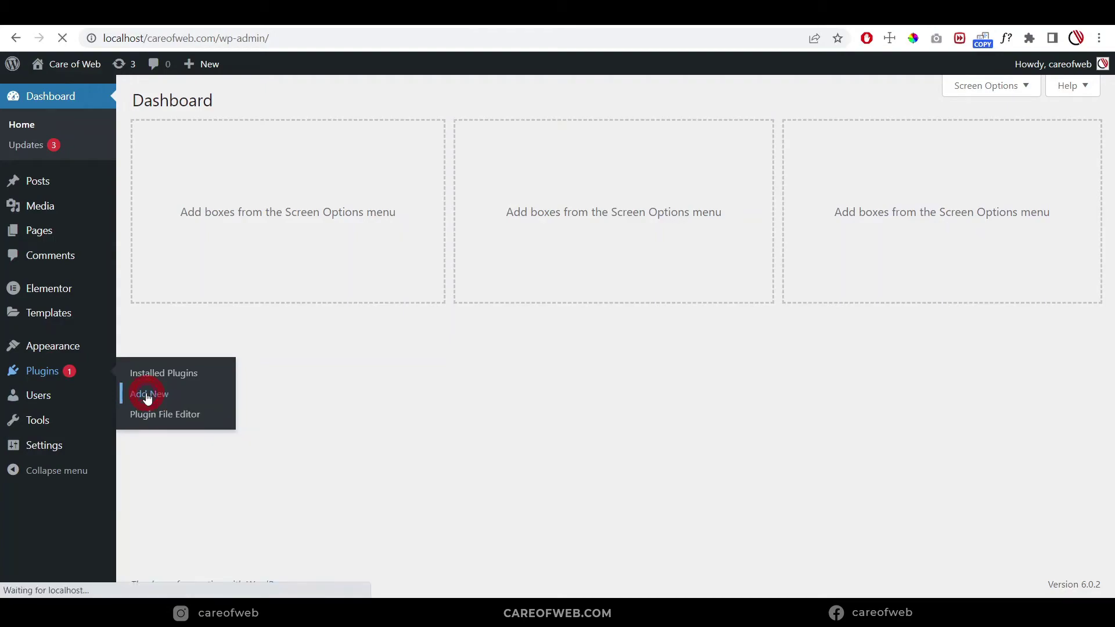
pyautogui.click(946, 142)
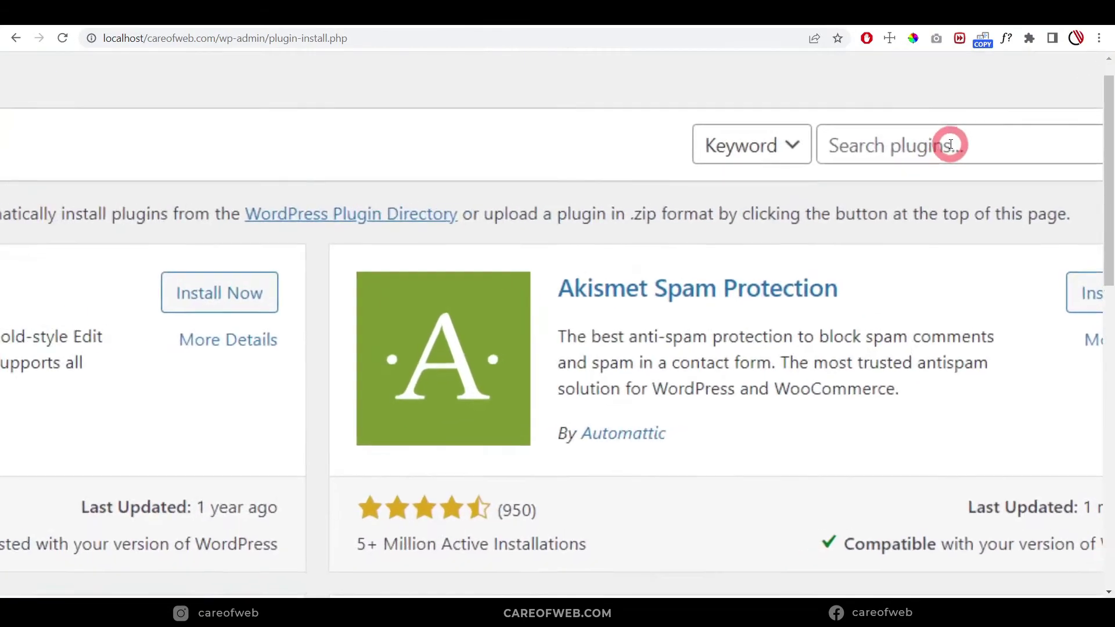
pyautogui.write('tablesome')
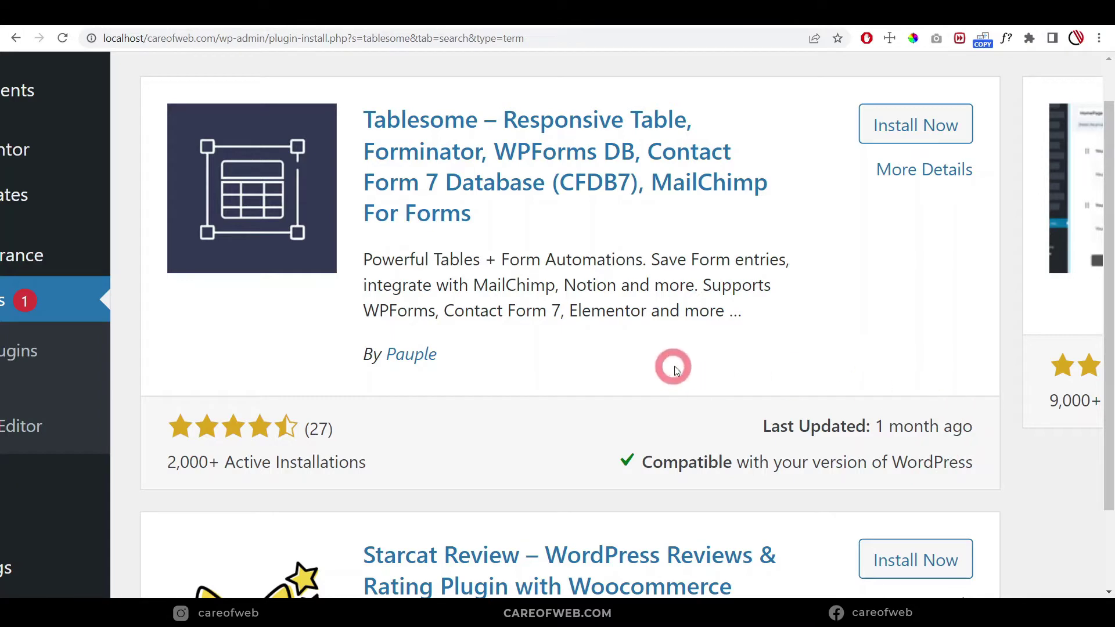
# Step: Install and activate Tablesome, skipping the Freemius opt-in screen
pyautogui.click(922, 137)
pyautogui.hotkey('ctrl', '-')
pyautogui.hotkey('ctrl', '-')
pyautogui.hotkey('ctrl', '-')
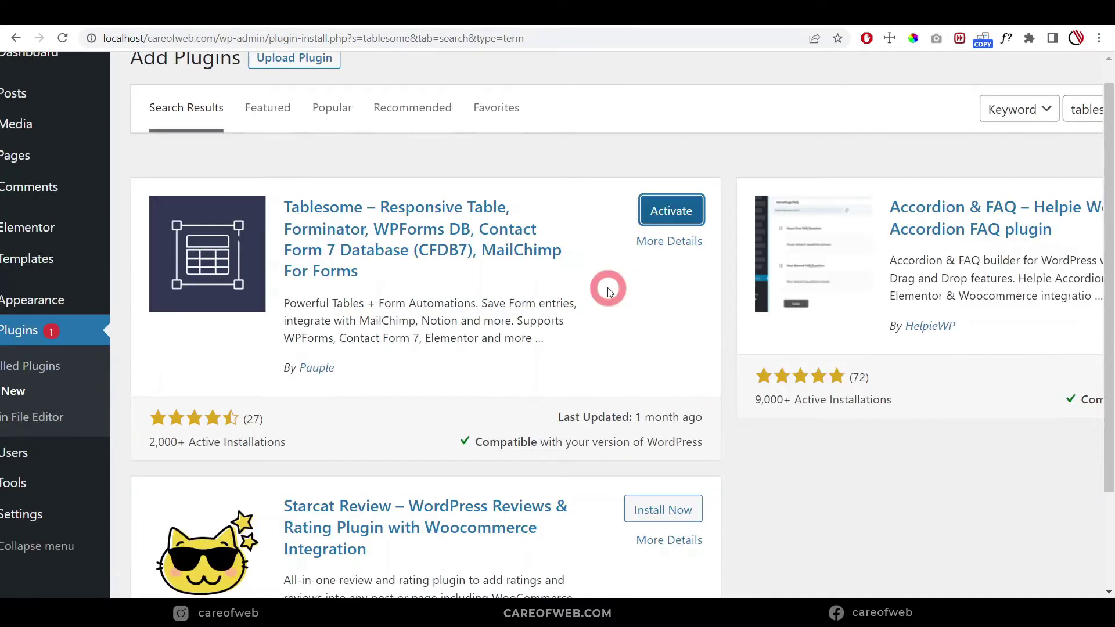
pyautogui.click(664, 211)
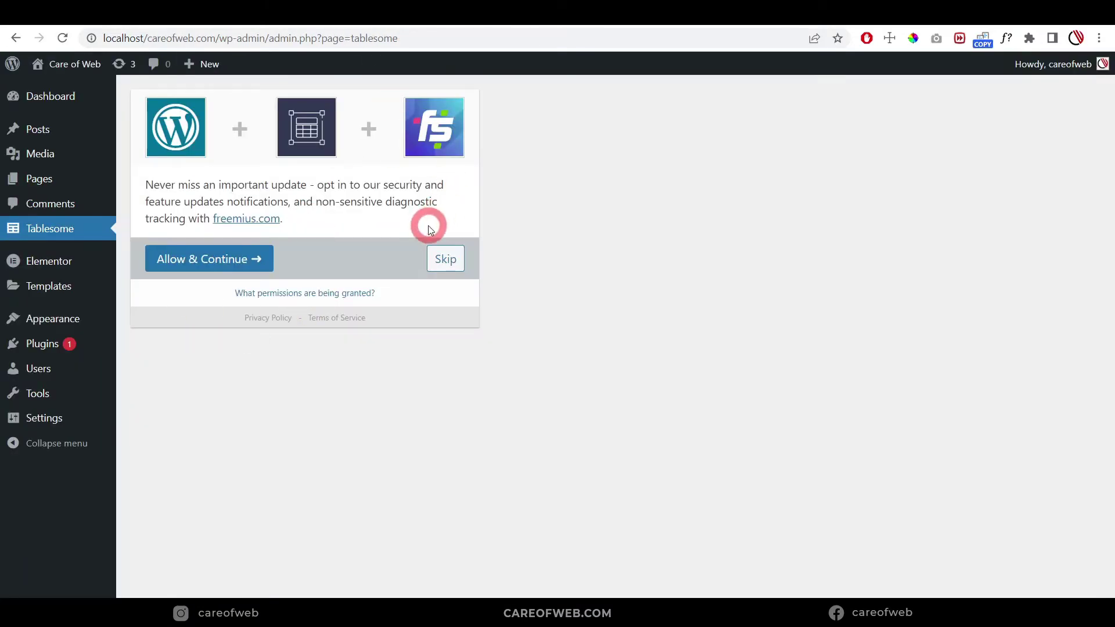
pyautogui.click(448, 260)
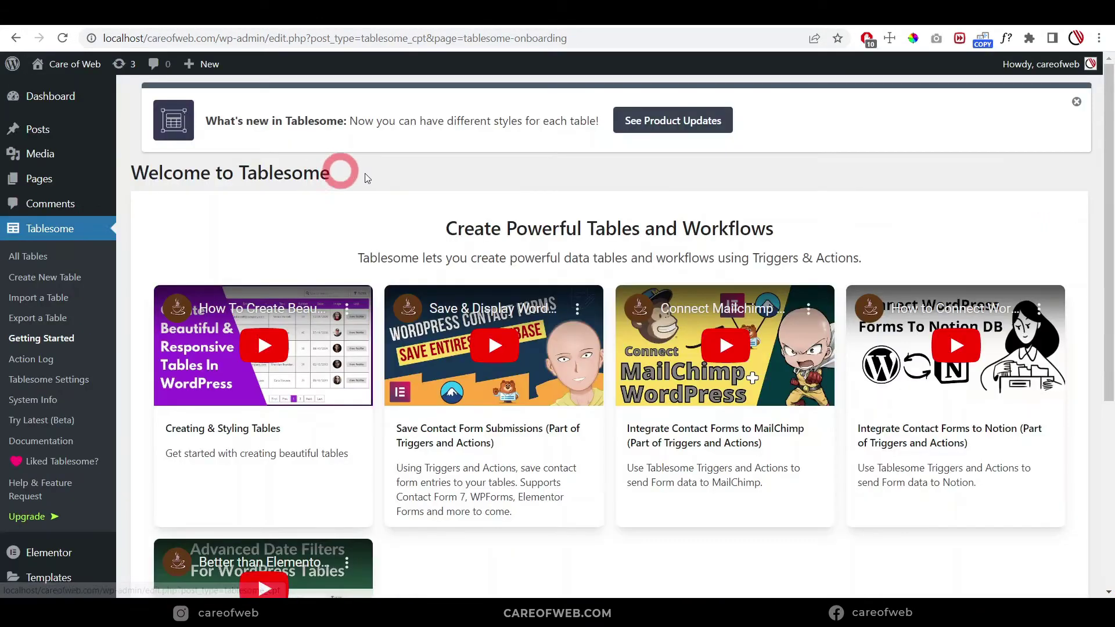
# Step: Close the What's new notice and open All Tables, which lists only Sample Table
pyautogui.click(1076, 103)
pyautogui.click(1077, 102)
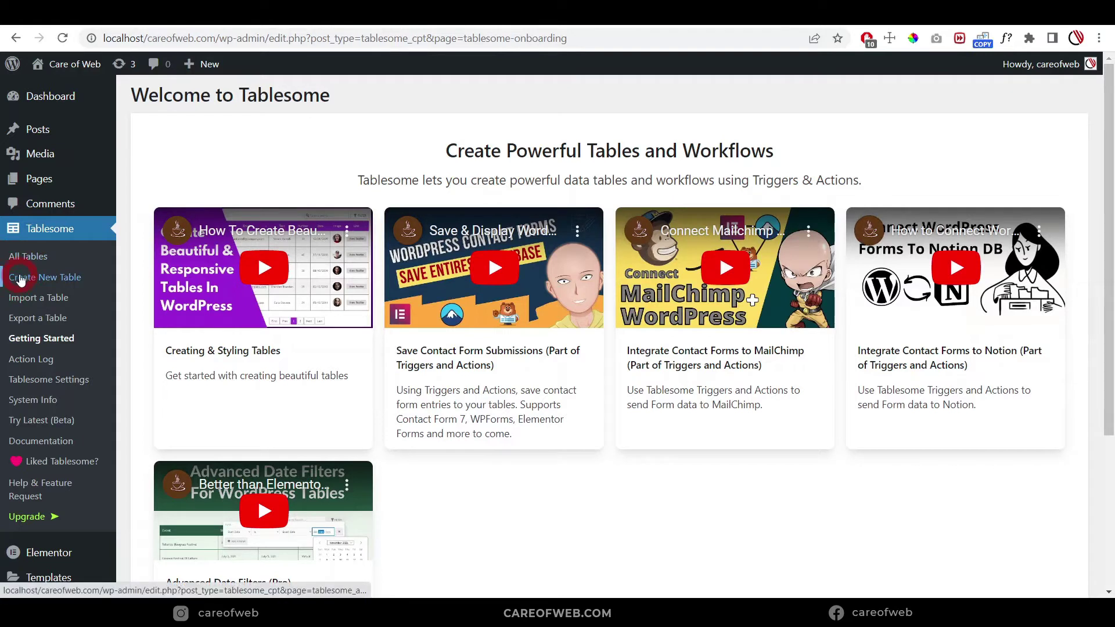
pyautogui.click(12, 261)
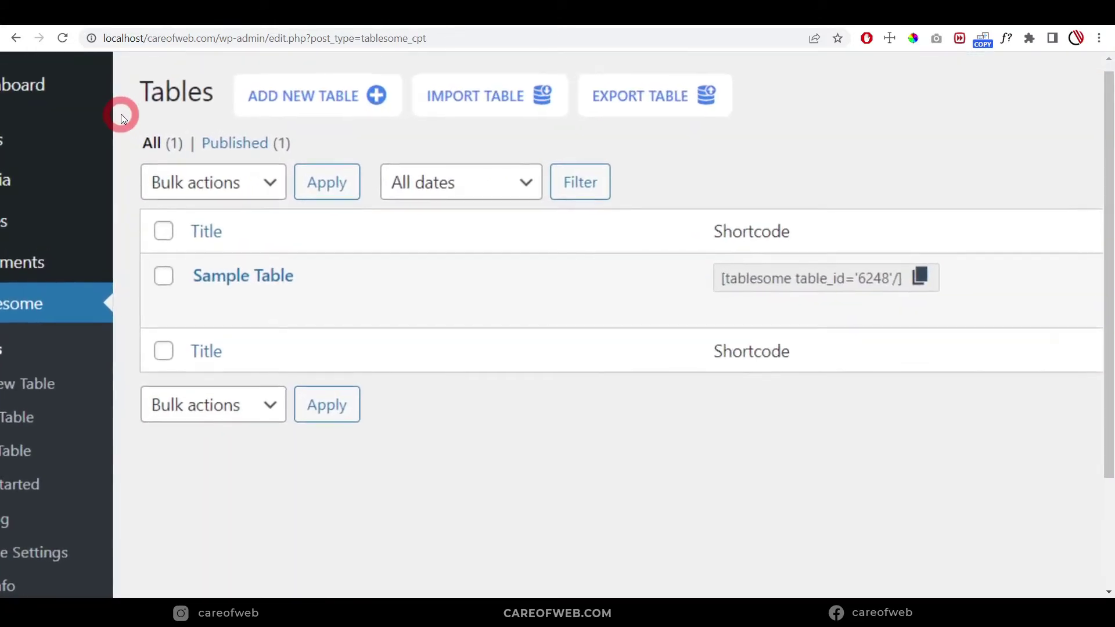
# Step: Create a new table named 'Bidding Table'
pyautogui.click(329, 102)
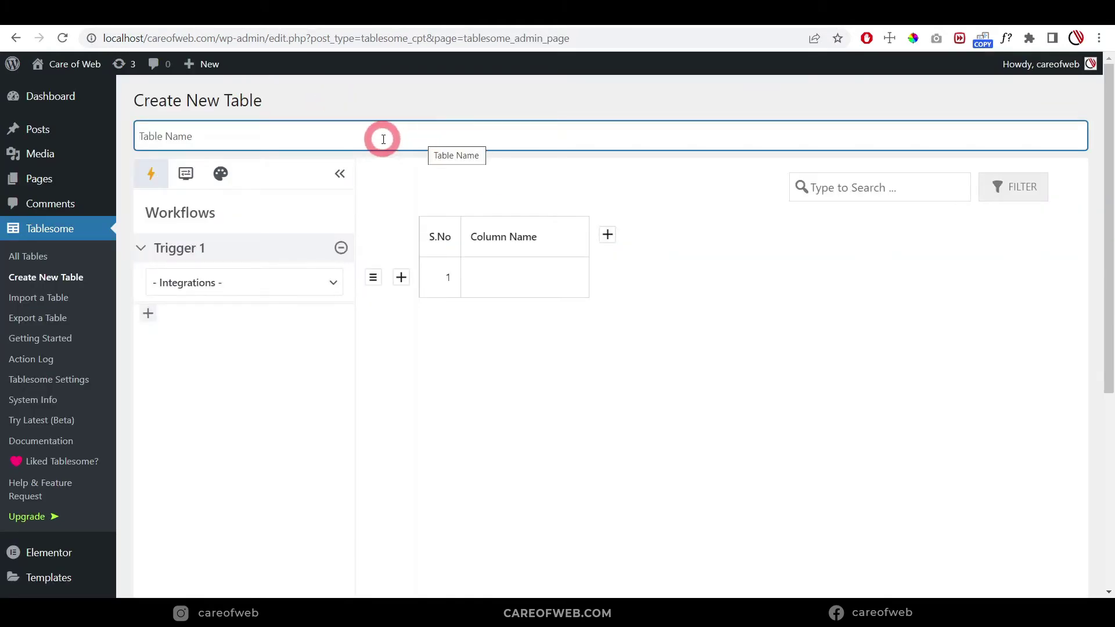
pyautogui.write('Bidding Table')
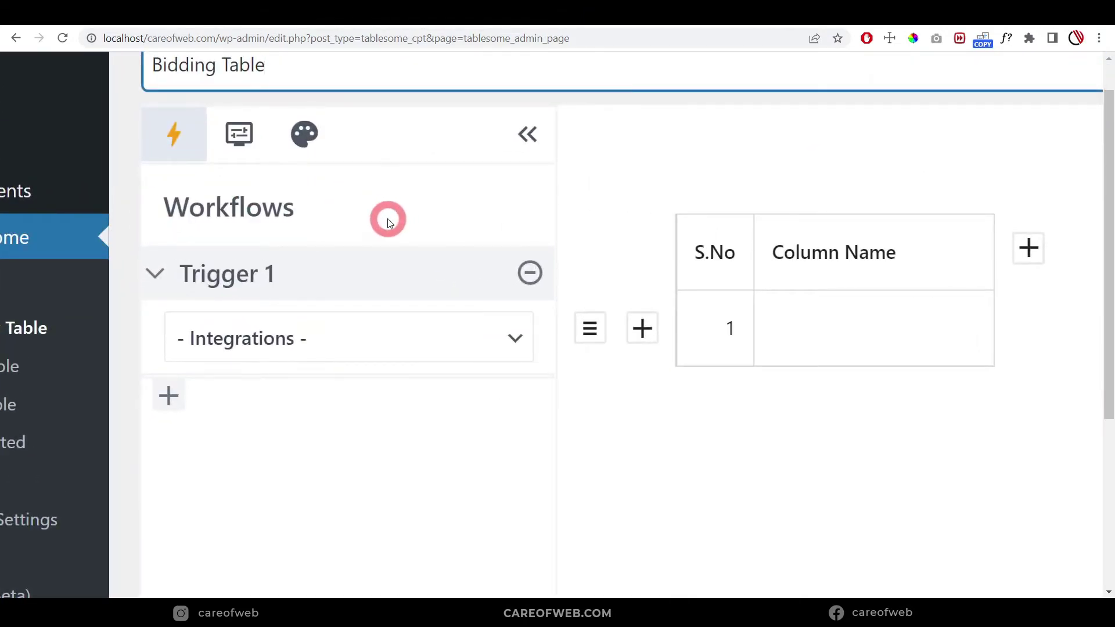
pyautogui.scroll(-1, 389, 218)
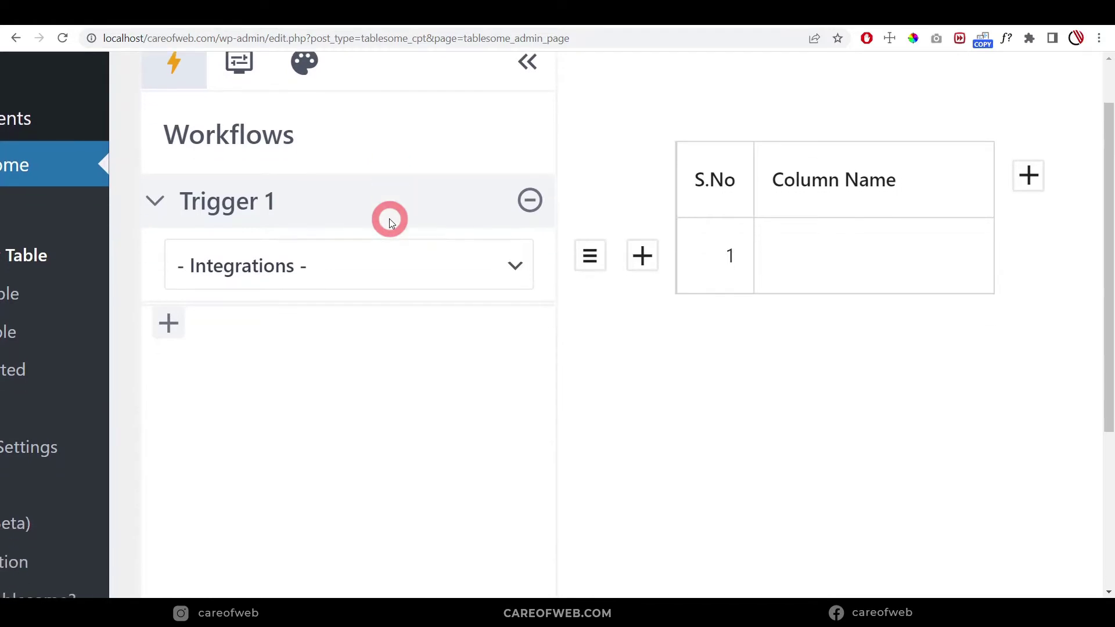
pyautogui.click(343, 214)
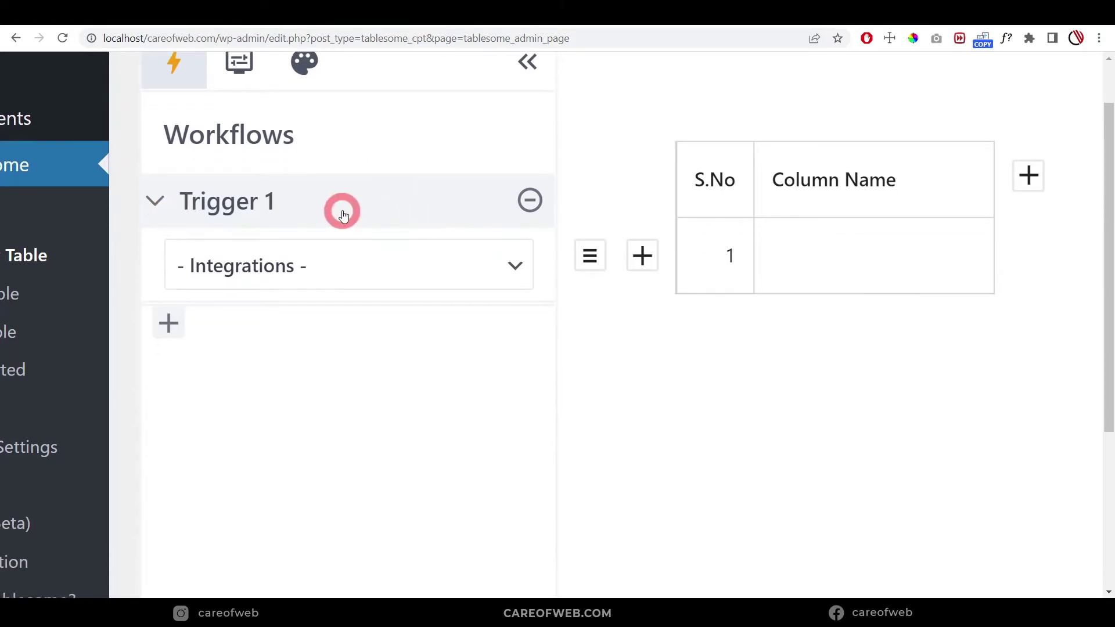
pyautogui.scroll(-1, 342, 214)
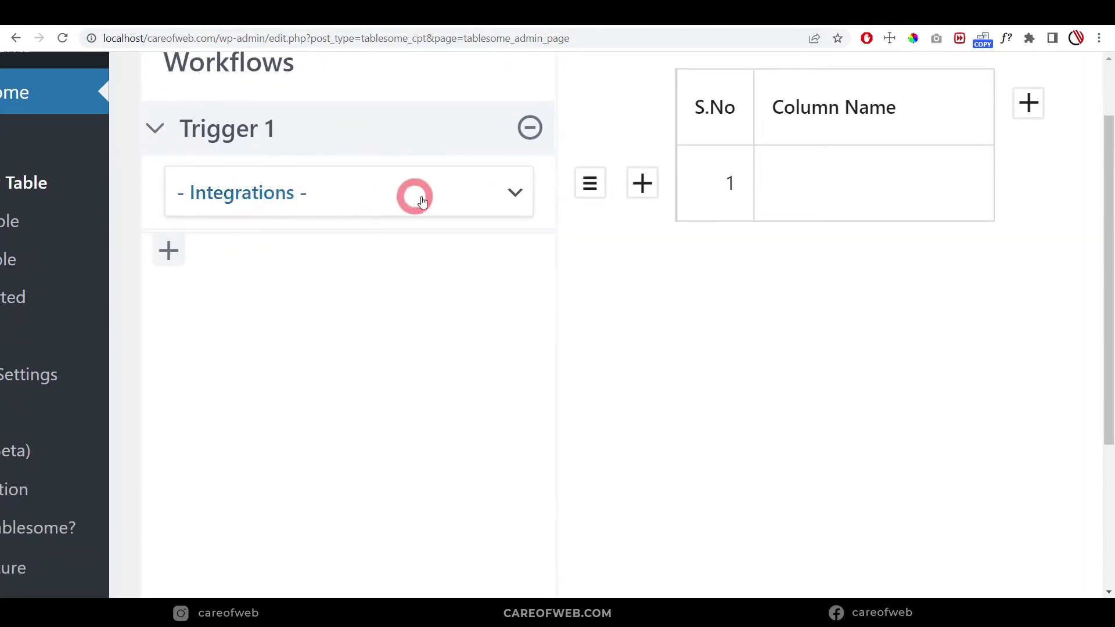
# Step: Set Trigger 1 to the Elementor integration with the On Form Submit action type
pyautogui.click(423, 201)
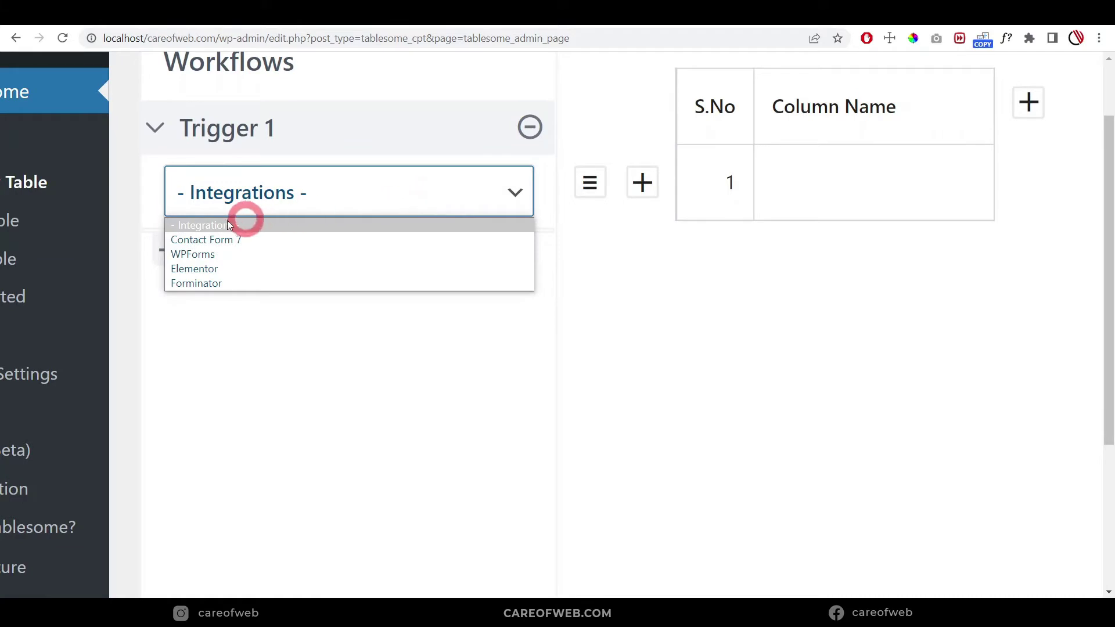
pyautogui.click(204, 211)
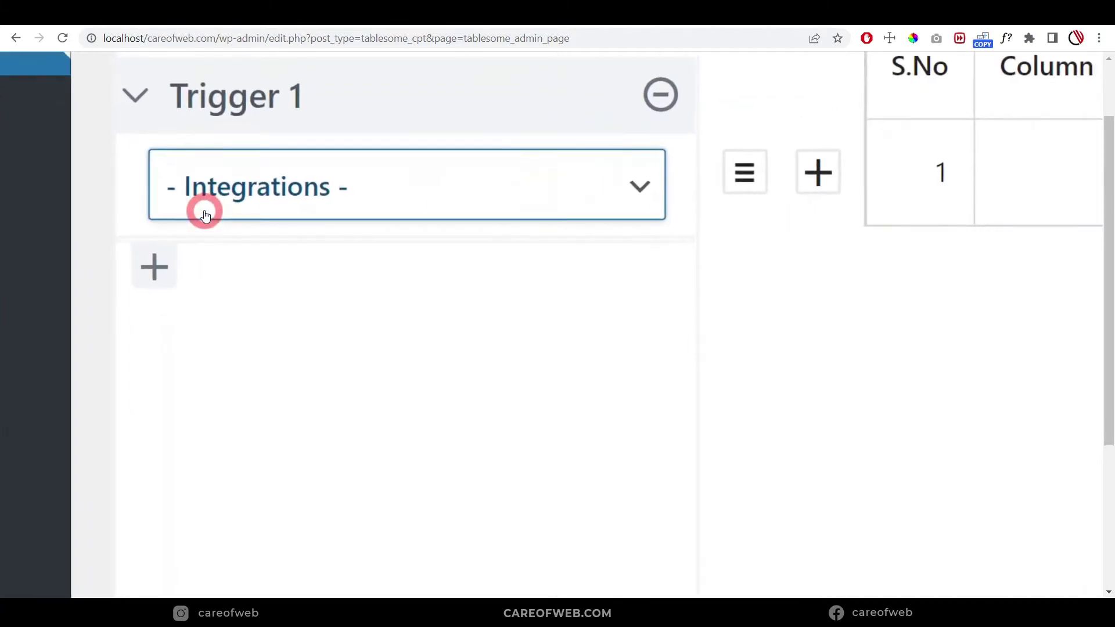
pyautogui.click(410, 208)
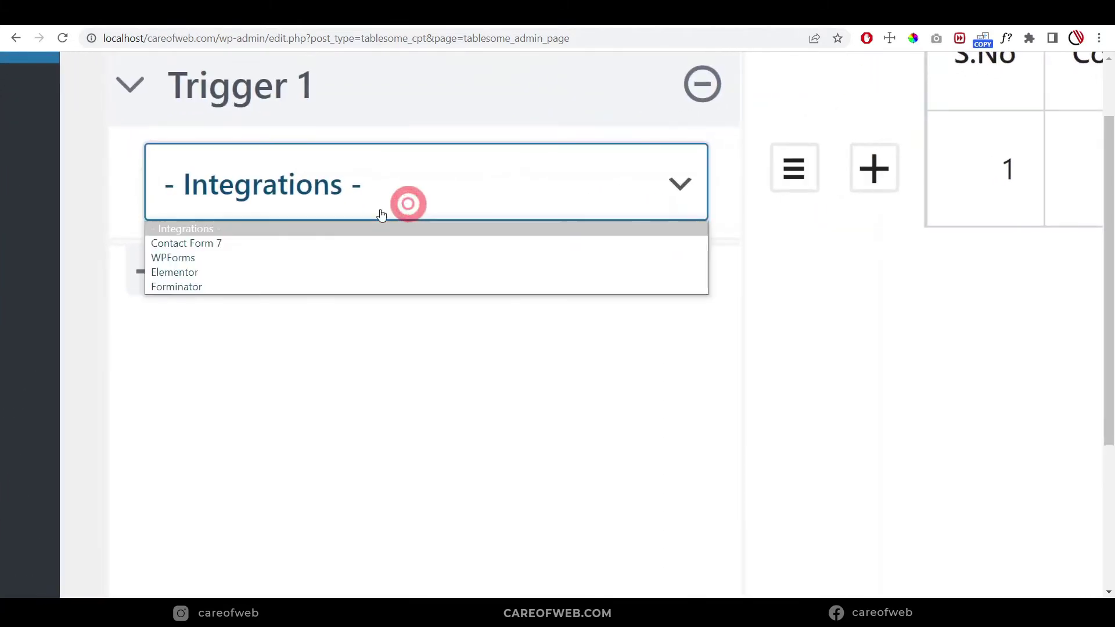
pyautogui.click(252, 271)
pyautogui.hotkey('ctrl', '0')
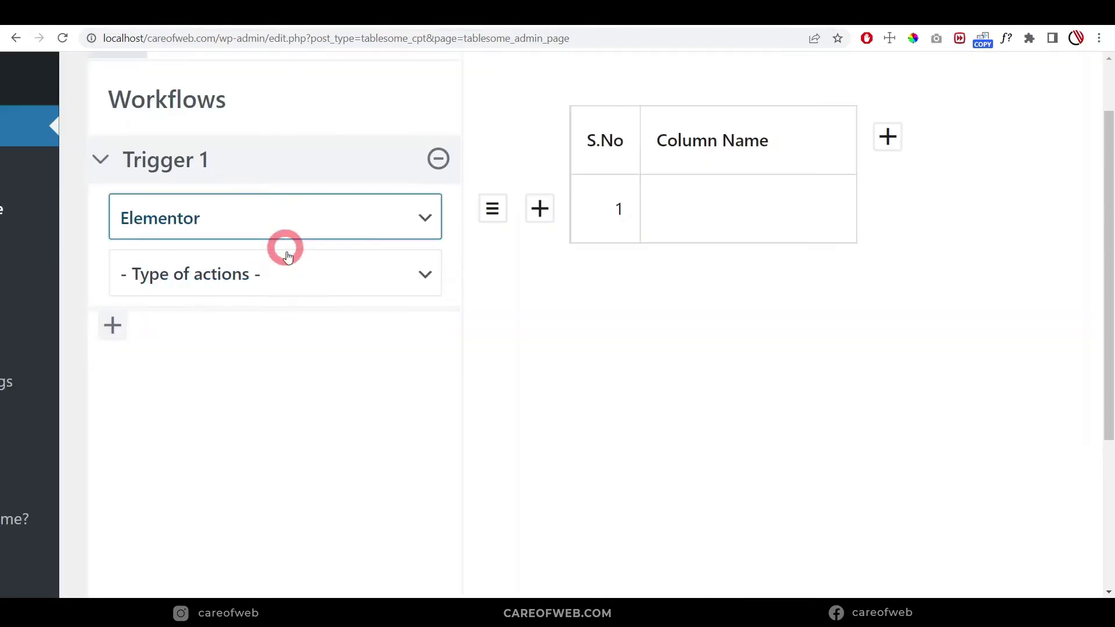
pyautogui.click(329, 276)
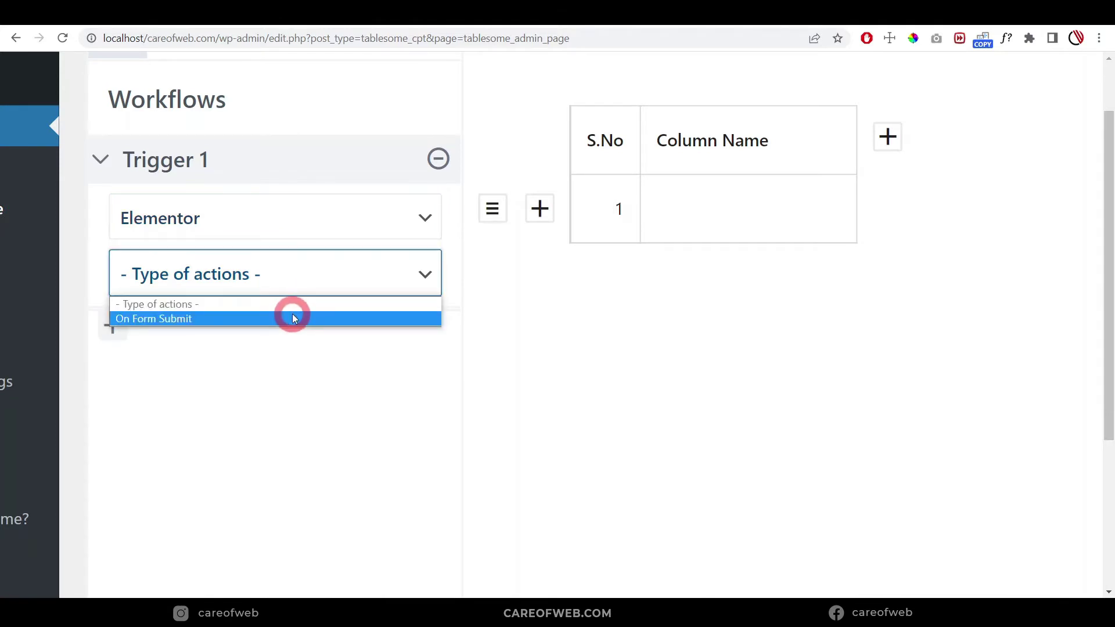
pyautogui.click(293, 318)
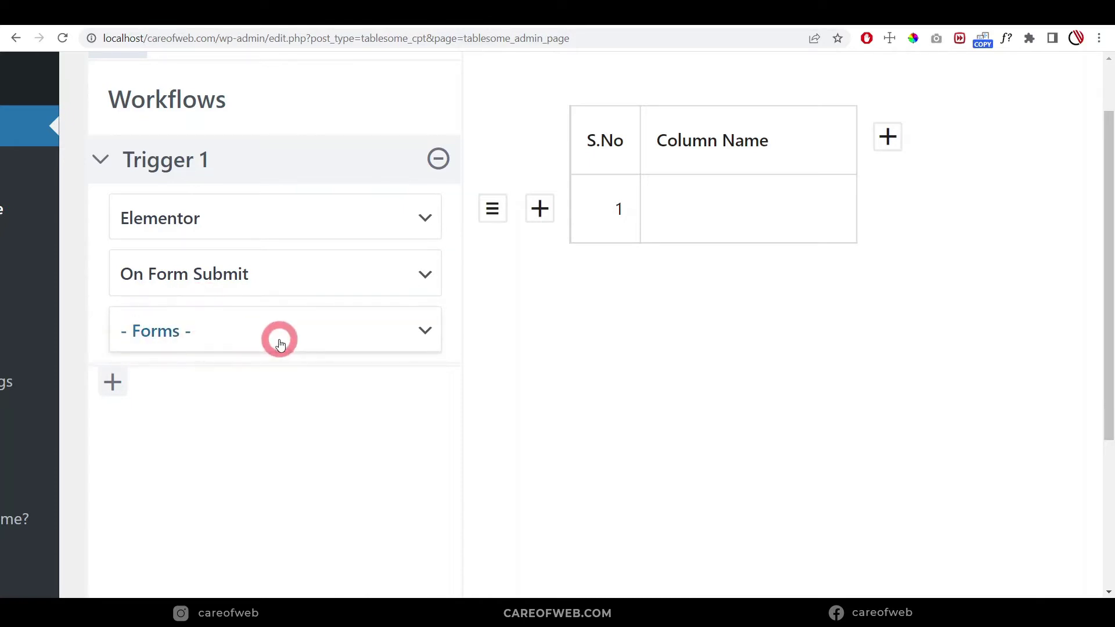
pyautogui.click(318, 345)
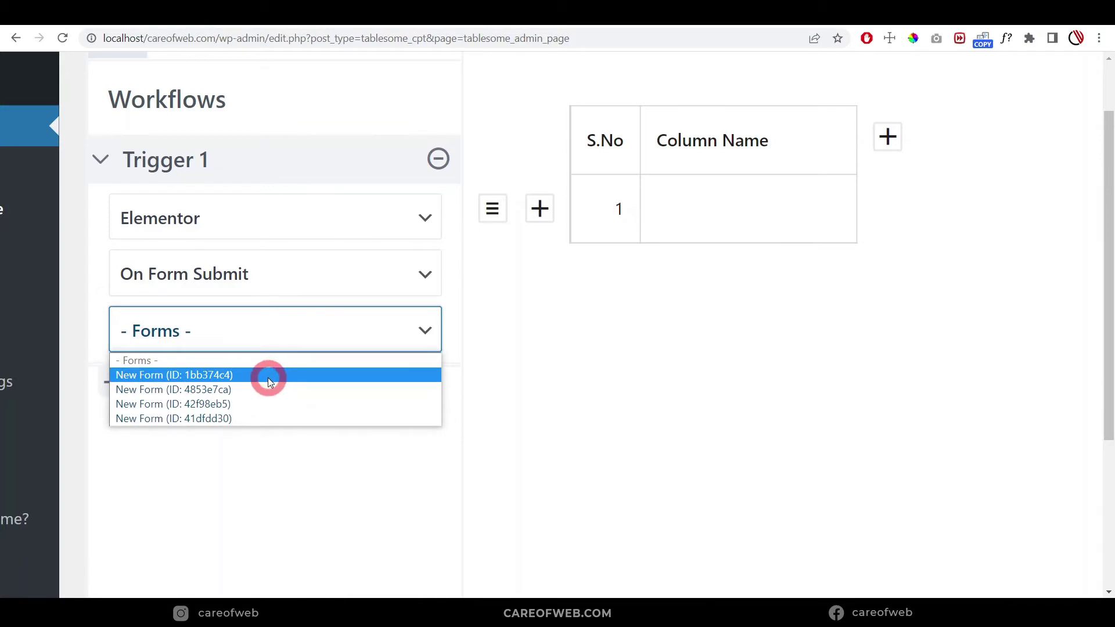
pyautogui.click(323, 337)
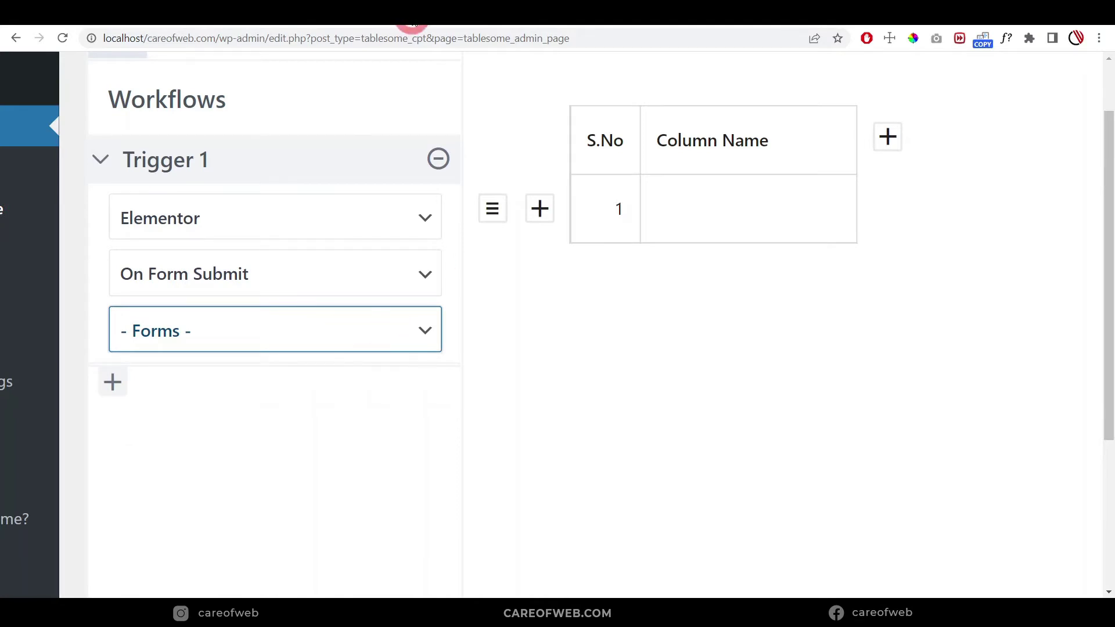
# Step: Inspect the bidding form's markup in DevTools to find its form_id, 41dfdd30
pyautogui.click(500, 14)
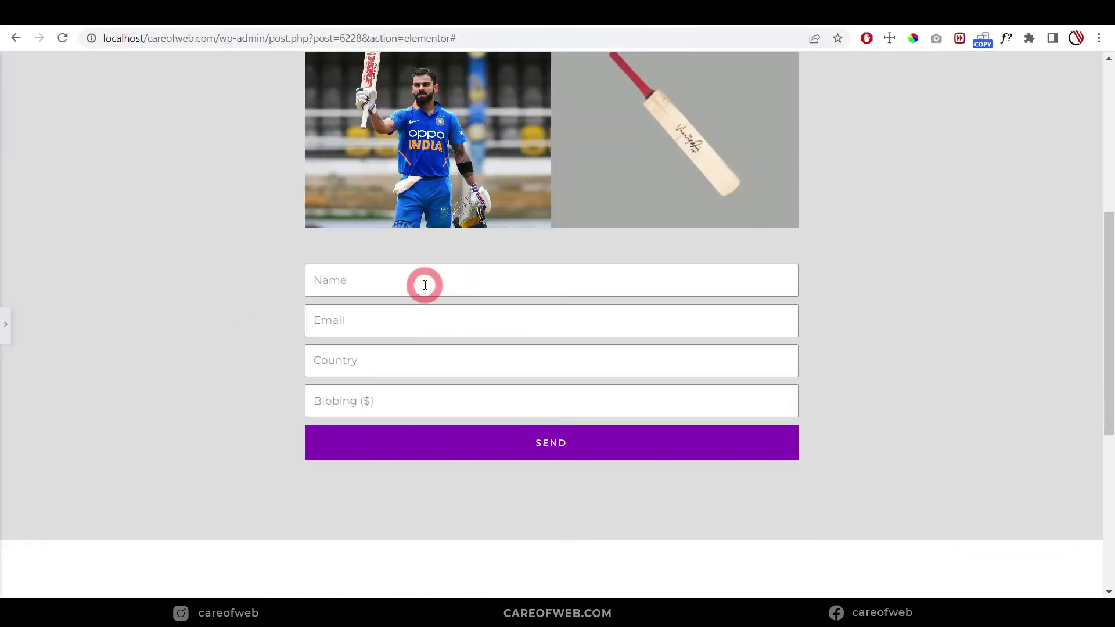
pyautogui.rightClick(425, 283)
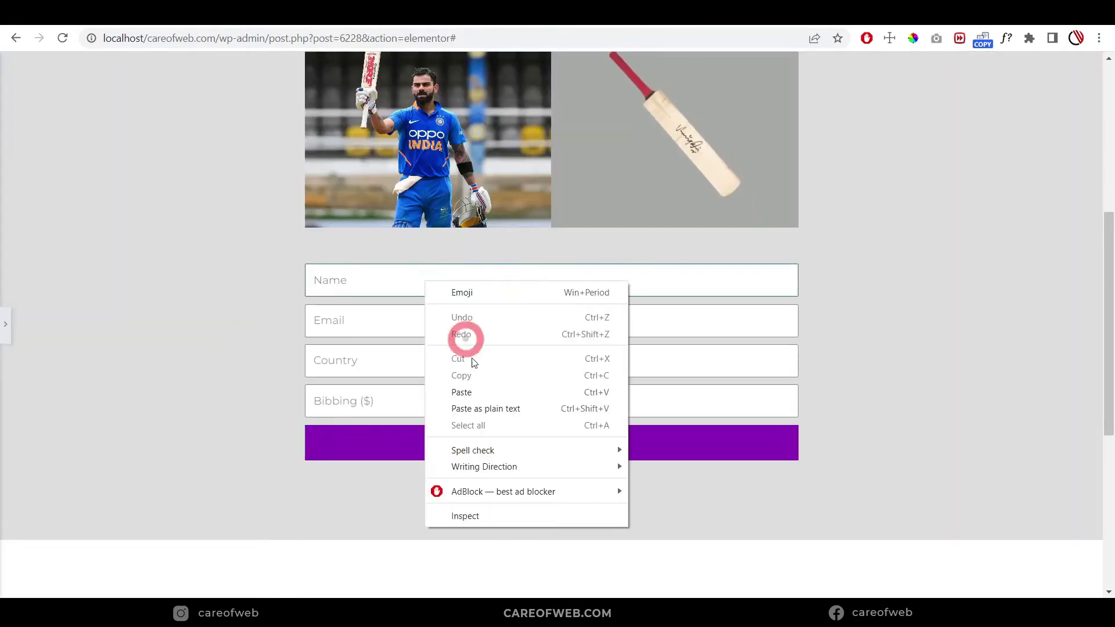
pyautogui.click(472, 518)
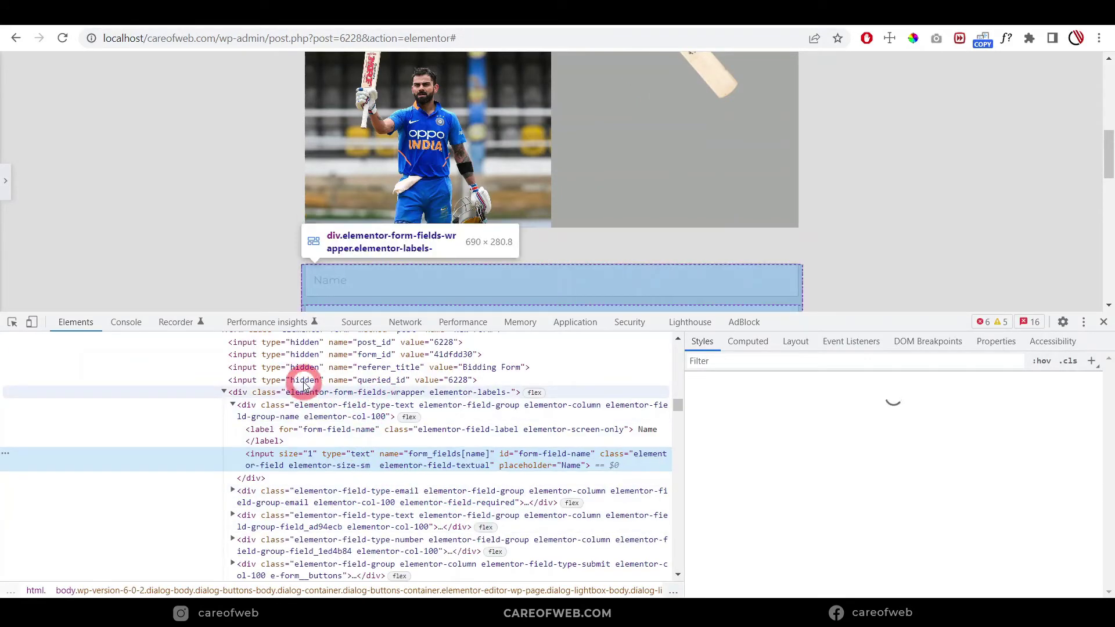
pyautogui.scroll(2, 325, 383)
pyautogui.click(370, 402)
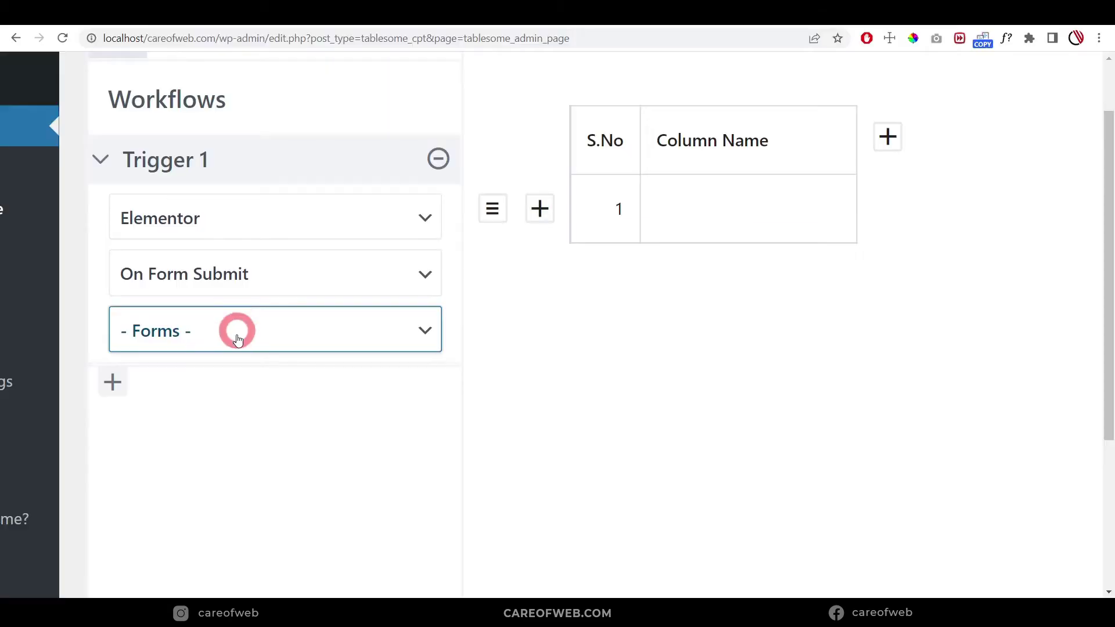
pyautogui.click(239, 330)
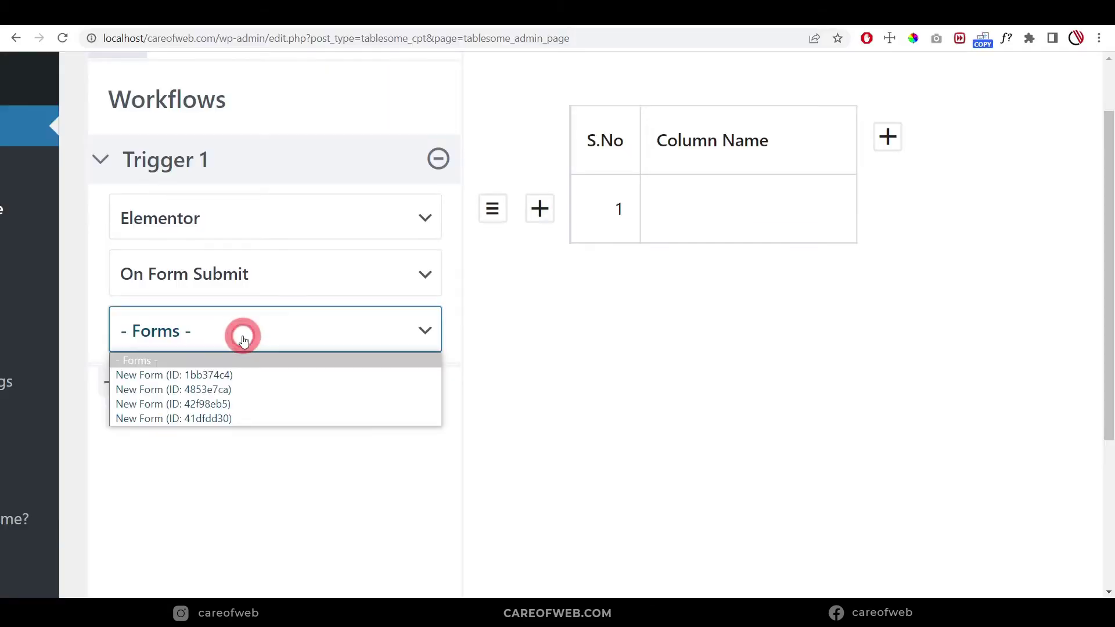
# Step: Pick form 41dfdd30 as the trigger and set the action to Tablesome Add Row
pyautogui.click(251, 419)
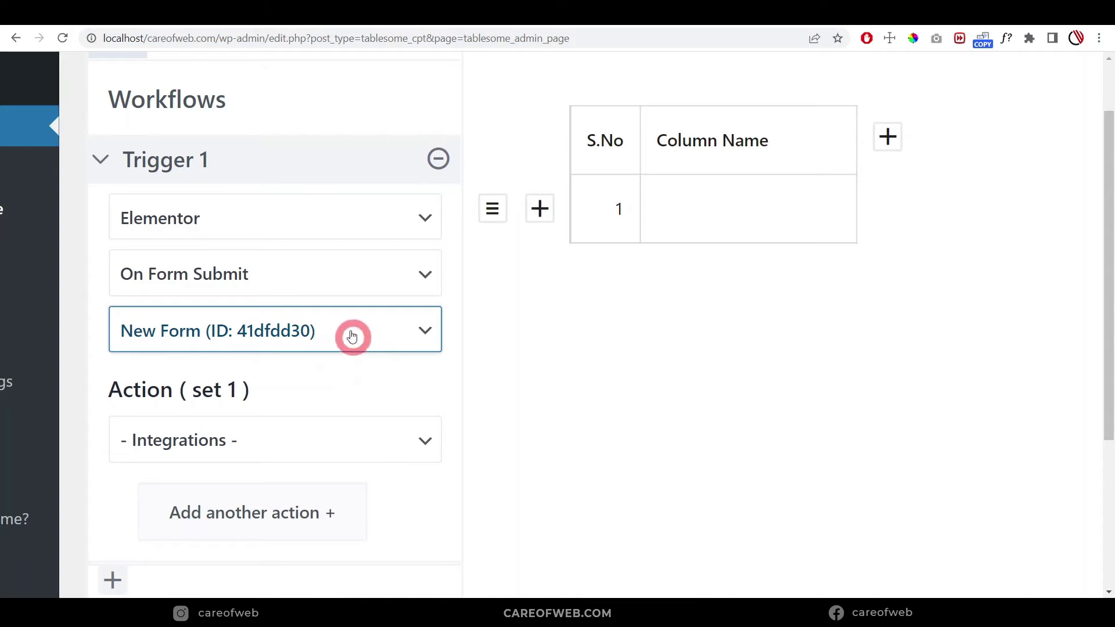
pyautogui.scroll(-3, 93, 325)
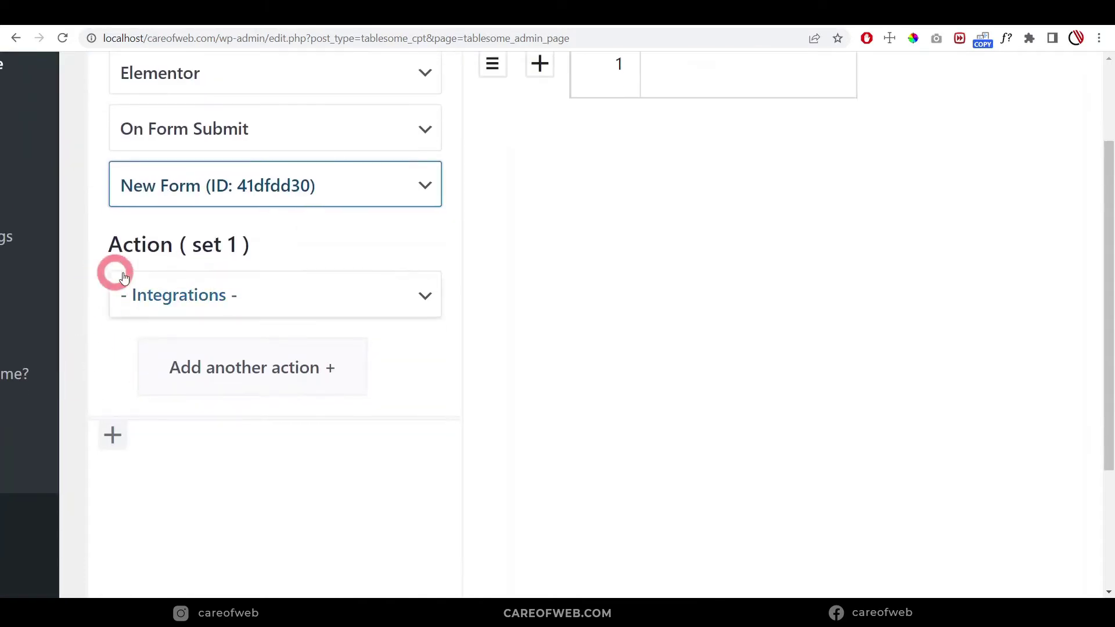
pyautogui.click(341, 297)
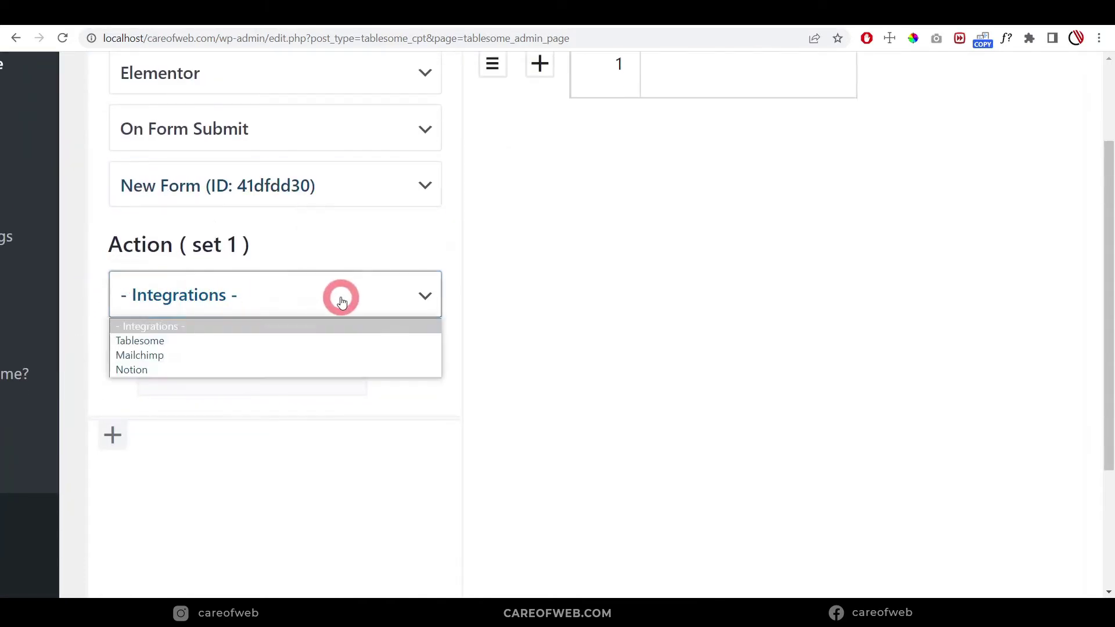
pyautogui.click(323, 344)
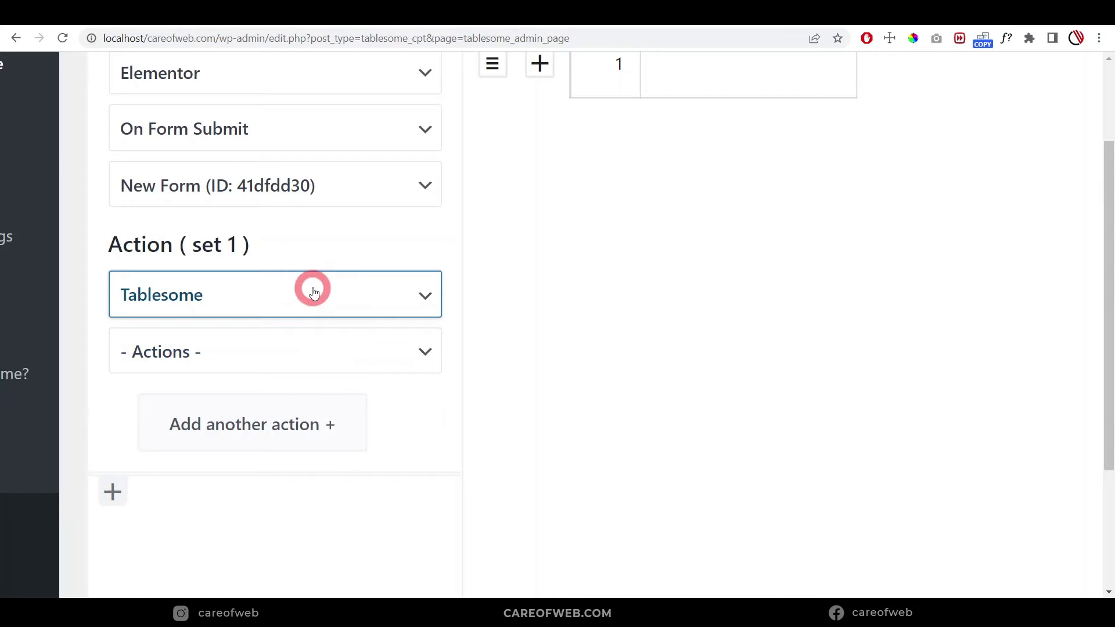
pyautogui.scroll(-1, 317, 272)
pyautogui.scroll(-1, 337, 232)
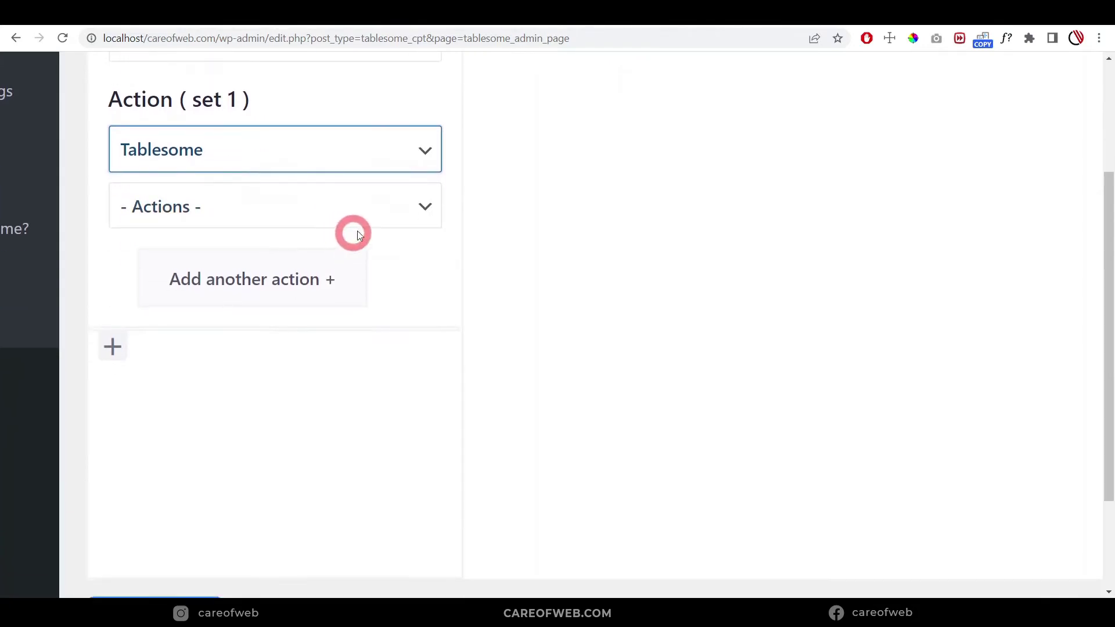
pyautogui.click(324, 213)
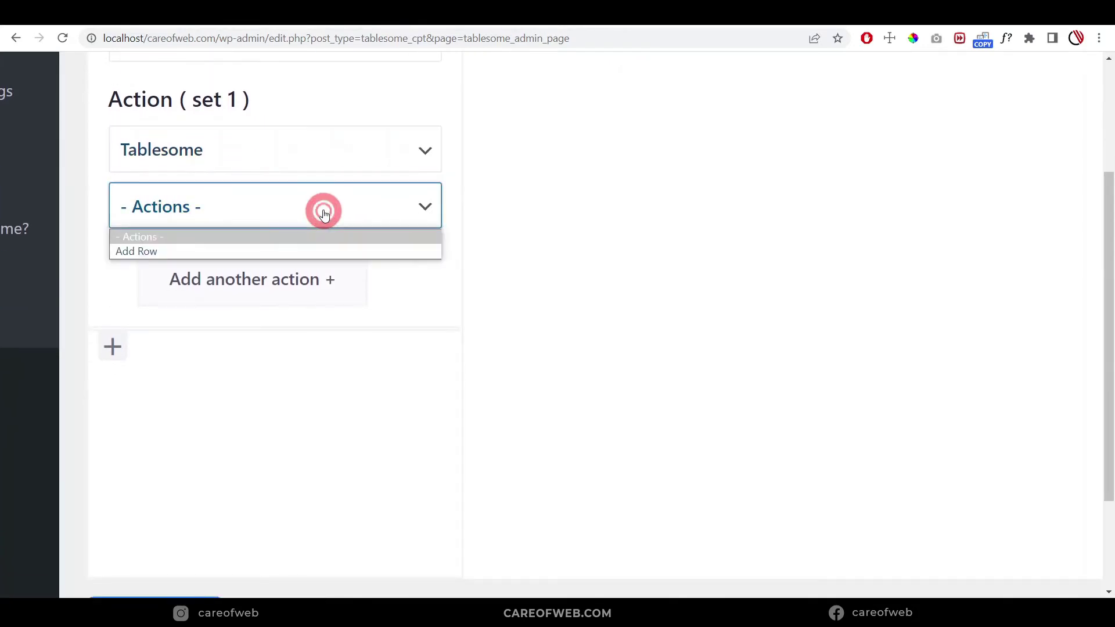
pyautogui.click(238, 252)
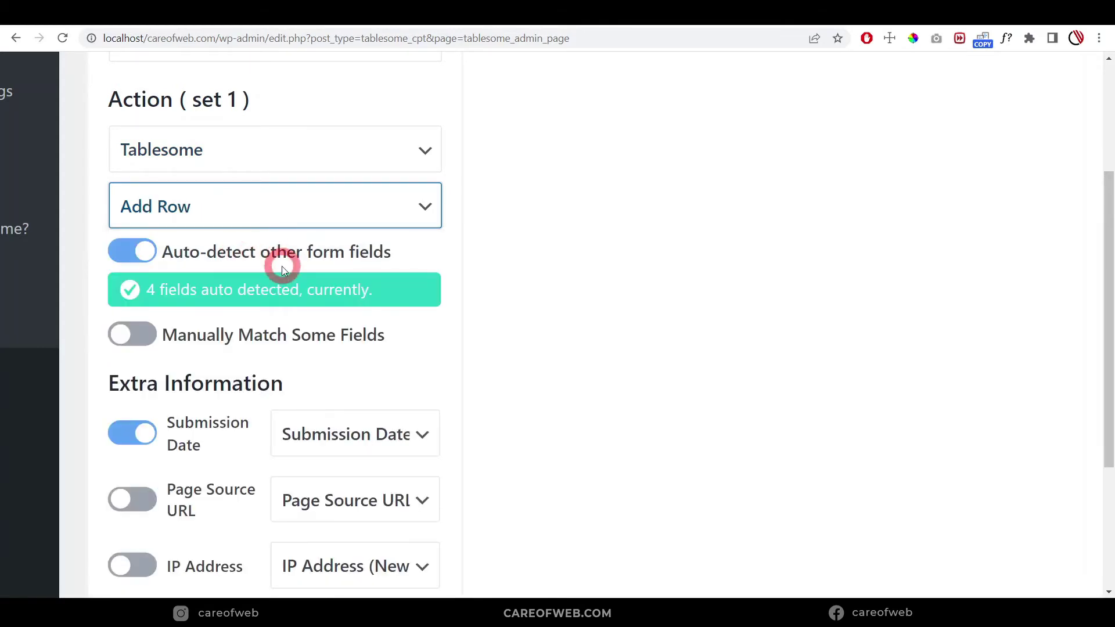
pyautogui.scroll(-1, 282, 269)
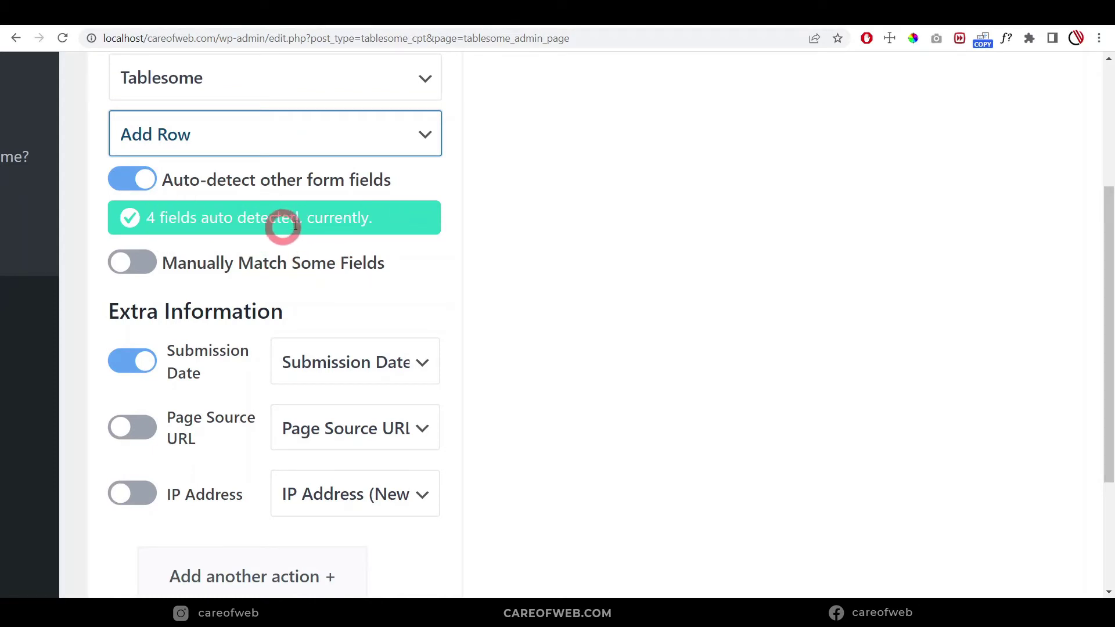
# Step: Compare against the bidding form and review the 4 auto-detected fields plus Submission Date
pyautogui.click(388, 20)
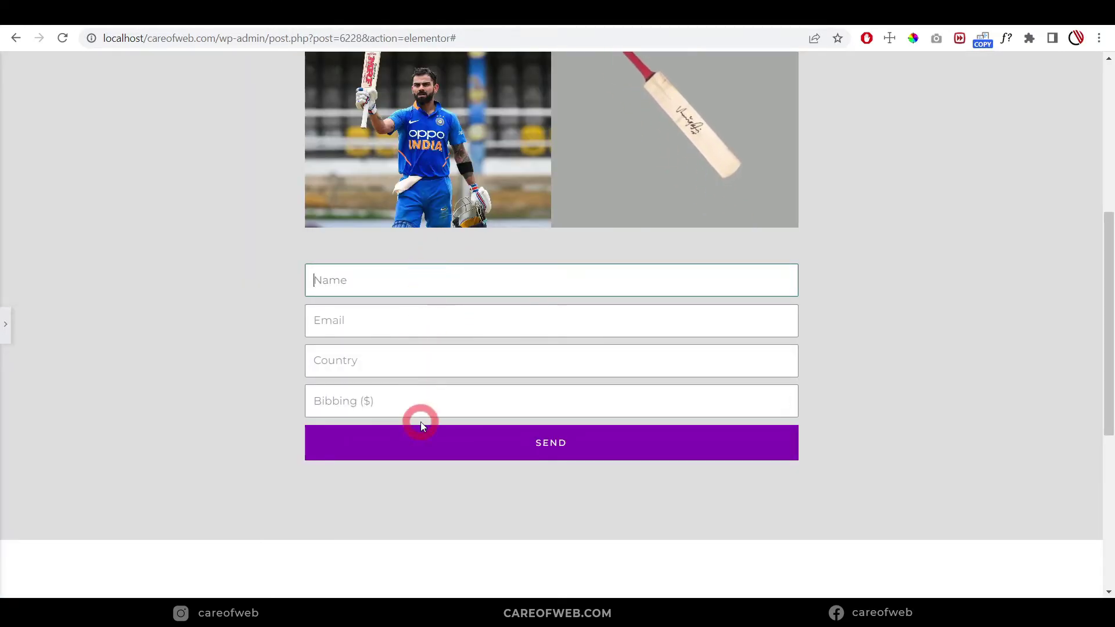
pyautogui.hotkey('ctrl', 'Tab')
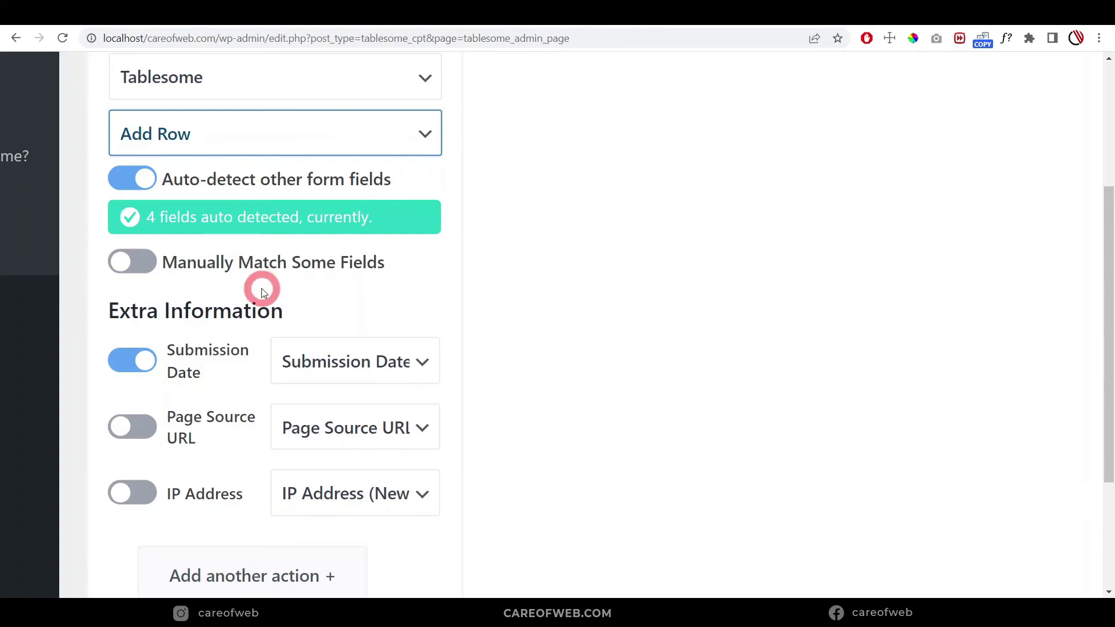
pyautogui.scroll(3, 310, 265)
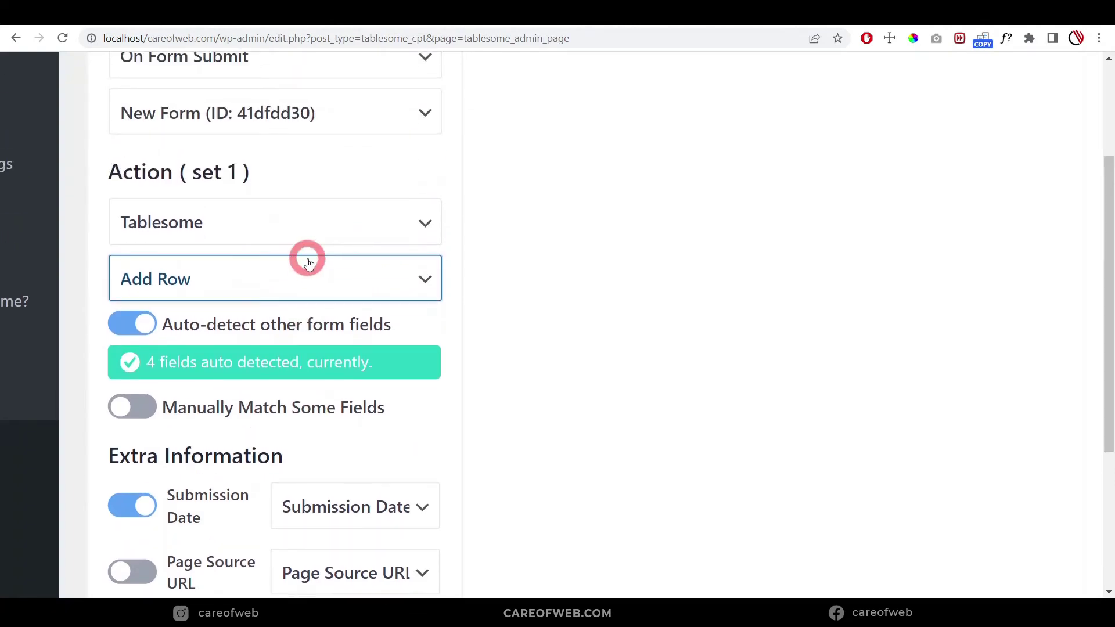
pyautogui.scroll(-1, 309, 264)
pyautogui.scroll(-1, 259, 308)
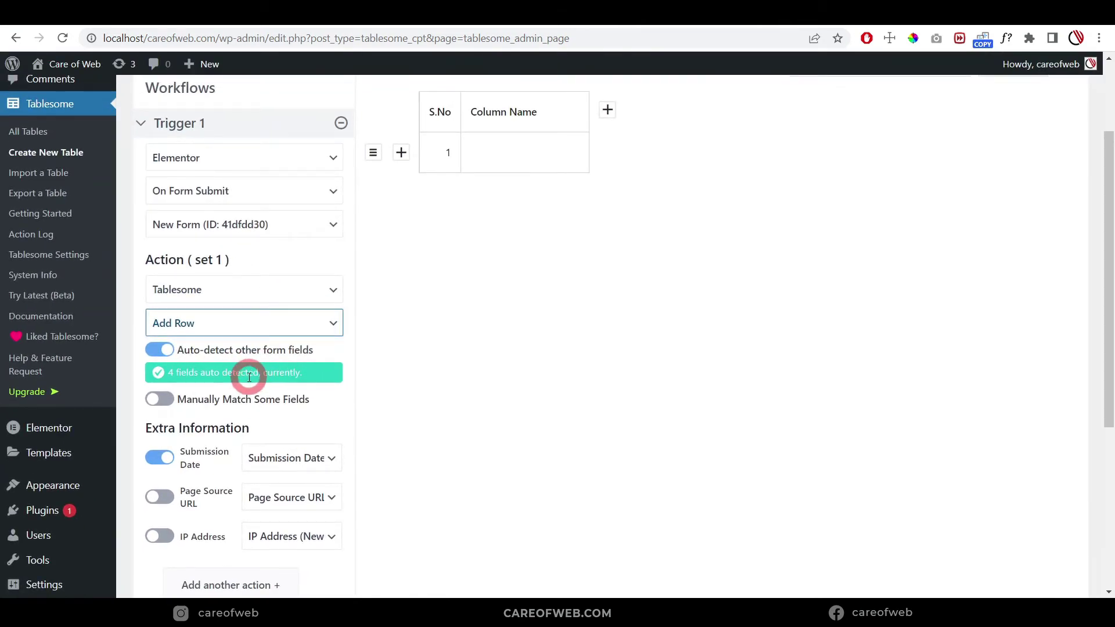
pyautogui.scroll(-1, 192, 299)
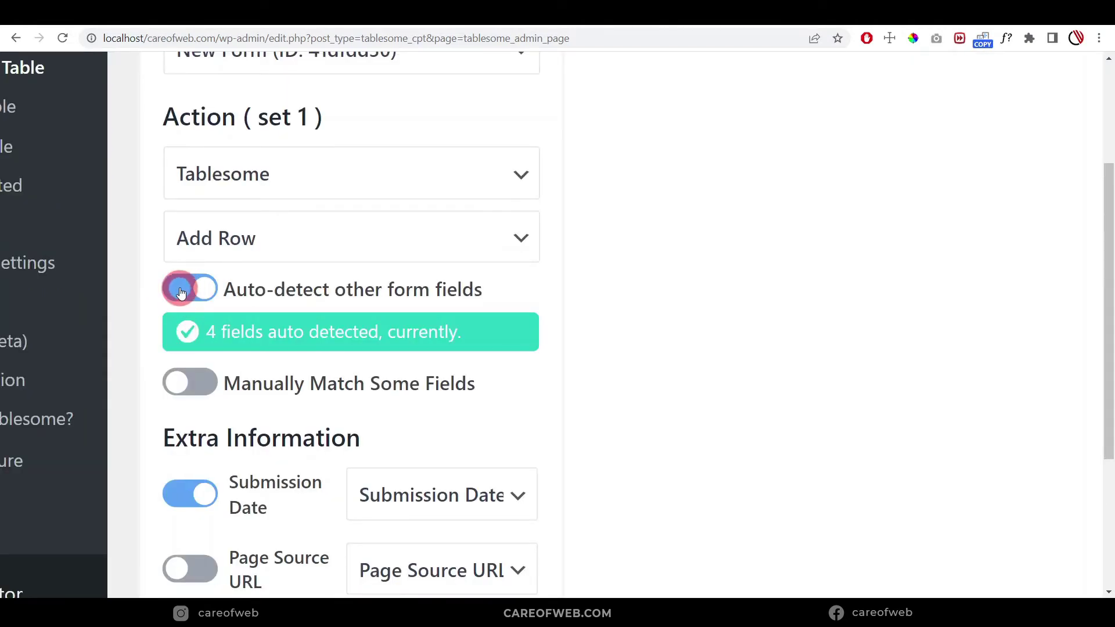
# Step: Switch off Auto-detect other form fields and inspect the Table Column / Form Field dropdowns
pyautogui.click(181, 292)
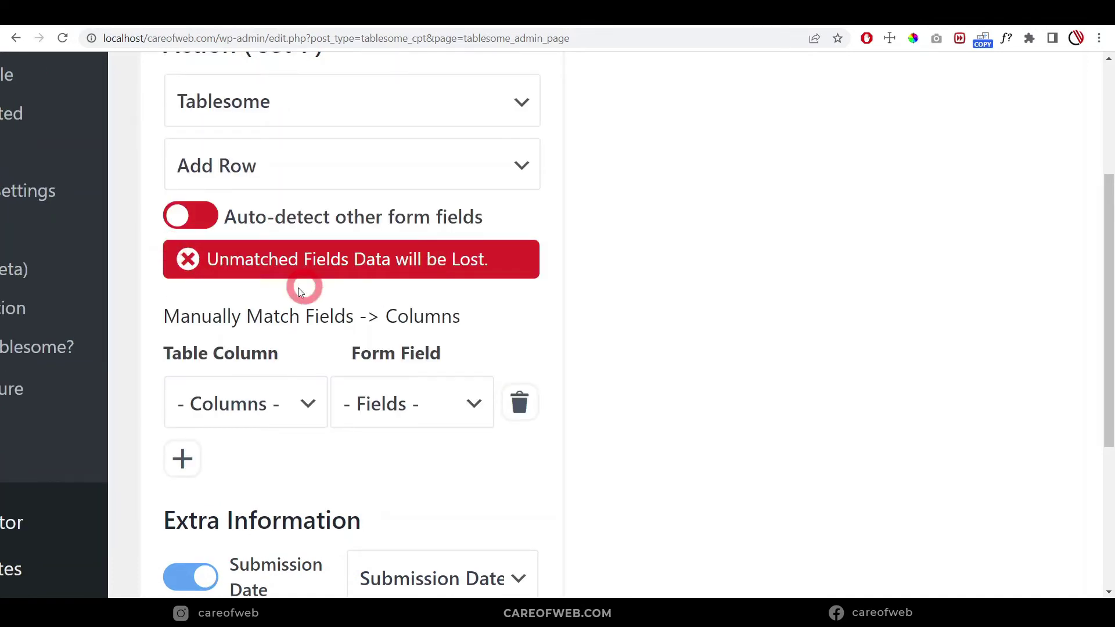
pyautogui.scroll(-1, 299, 287)
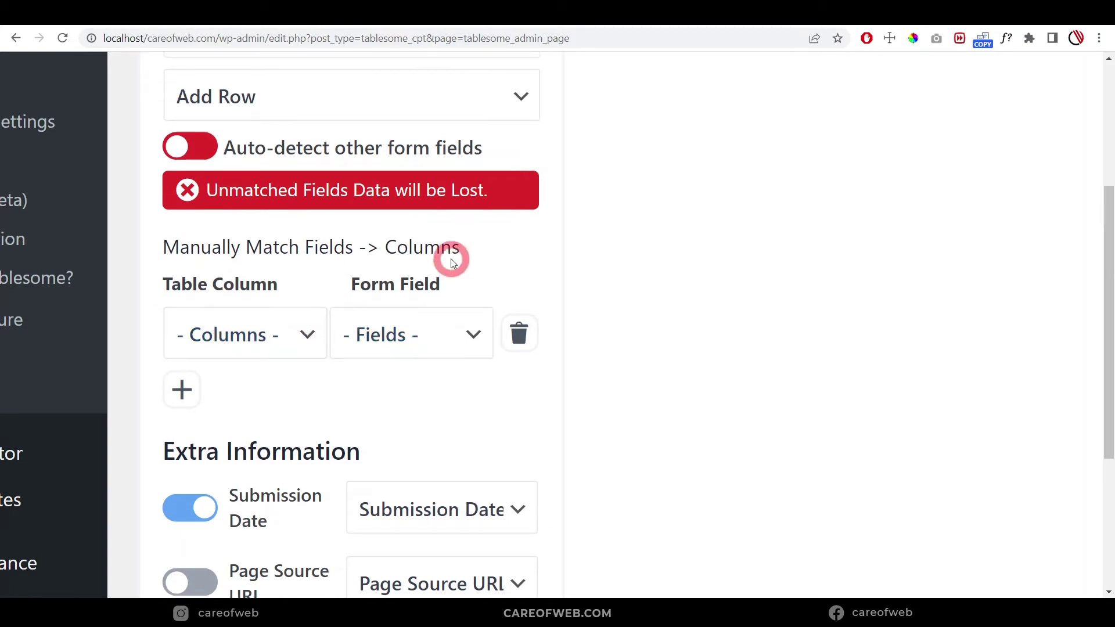
pyautogui.hotkey('ctrl', '-')
pyautogui.click(401, 372)
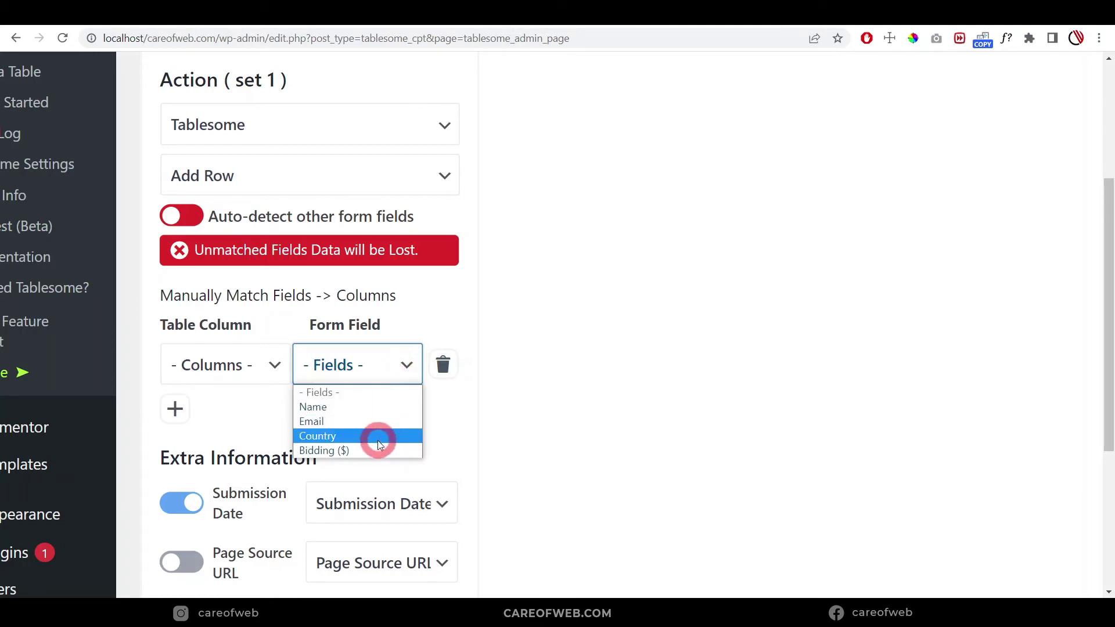
pyautogui.click(243, 400)
pyautogui.scroll(1, 573, 405)
pyautogui.scroll(2, 574, 403)
pyautogui.scroll(-2, 574, 403)
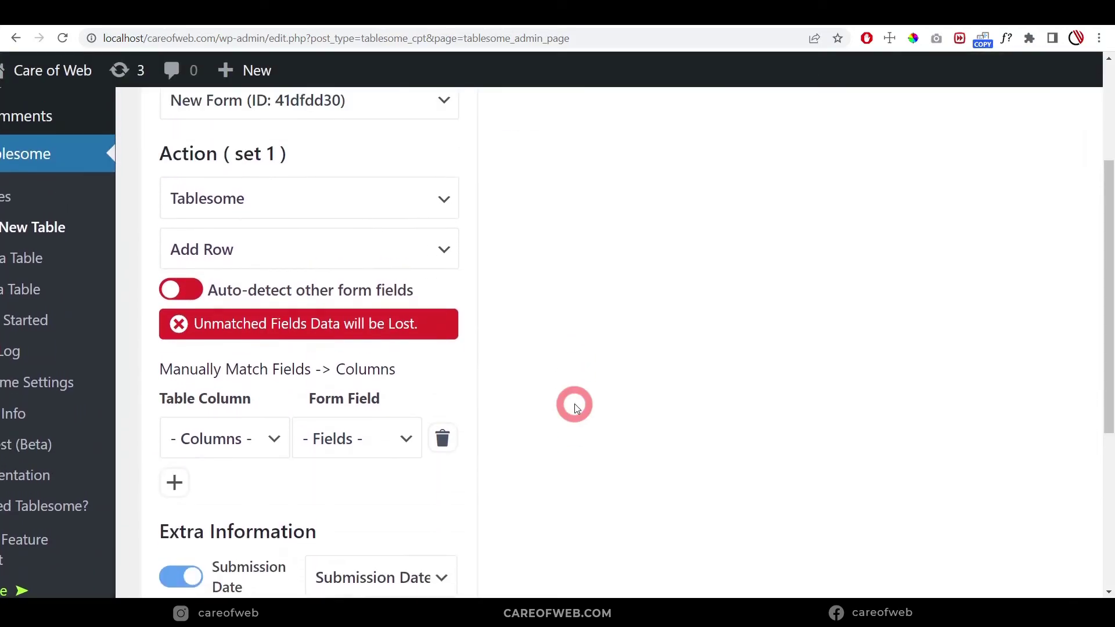
pyautogui.click(356, 434)
pyautogui.click(535, 392)
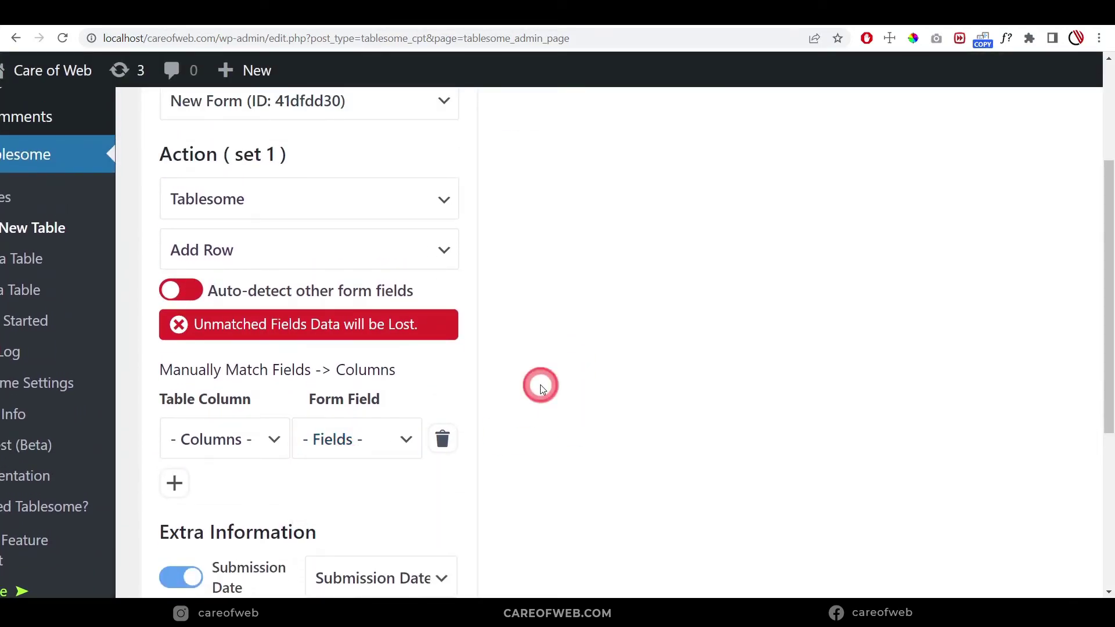
pyautogui.scroll(5, 653, 413)
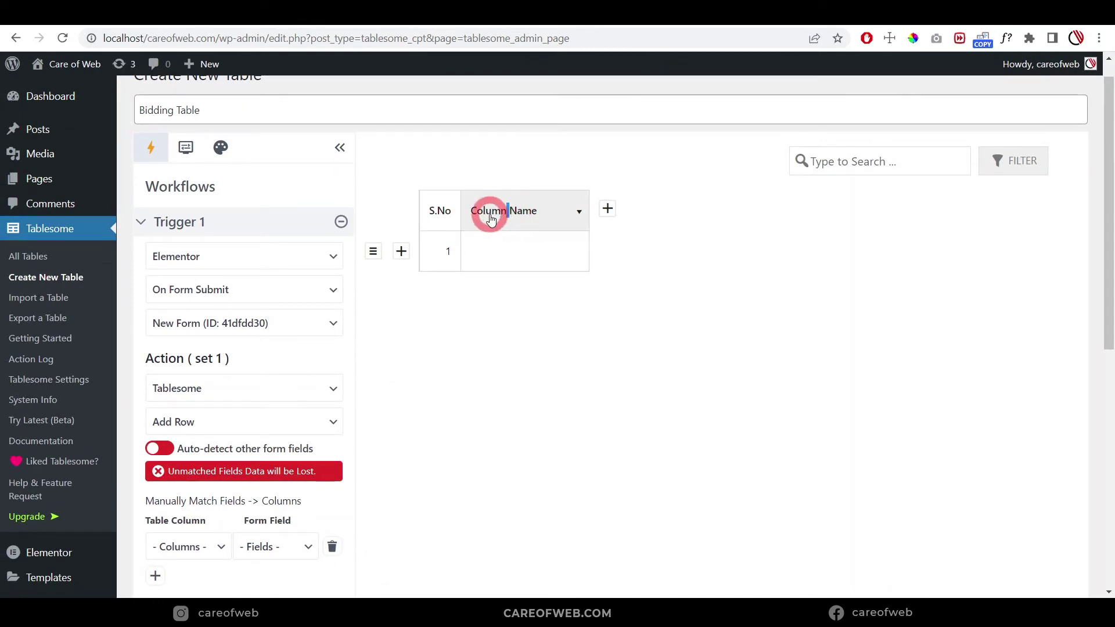
# Step: Rename the first header to Name and add a Country column after it
pyautogui.click(505, 213)
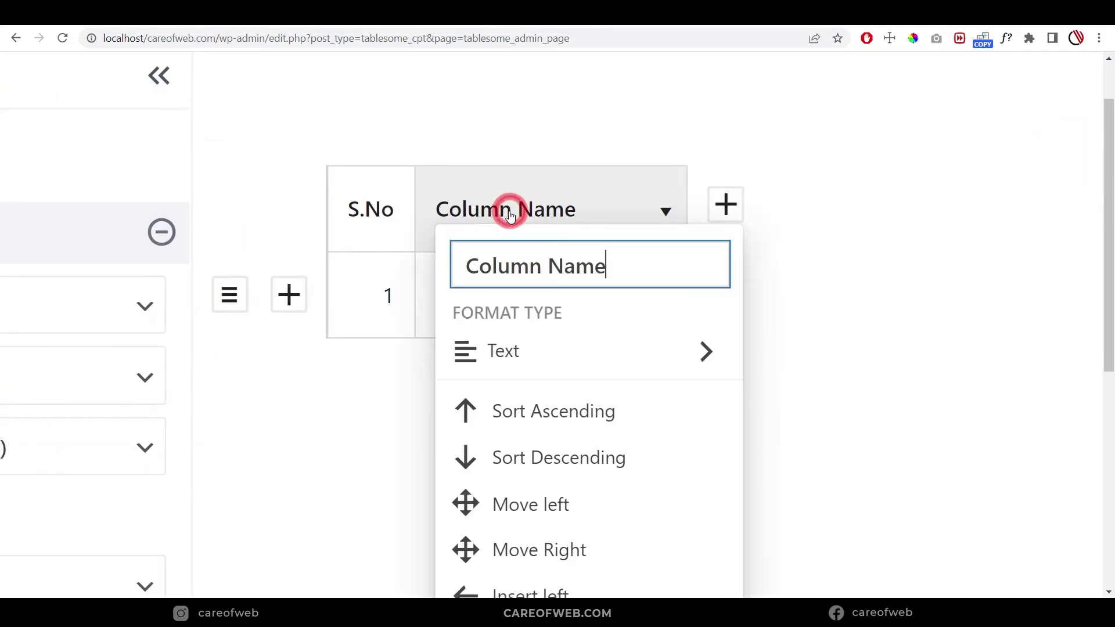
pyautogui.moveTo(546, 266); pyautogui.dragTo(450, 270)
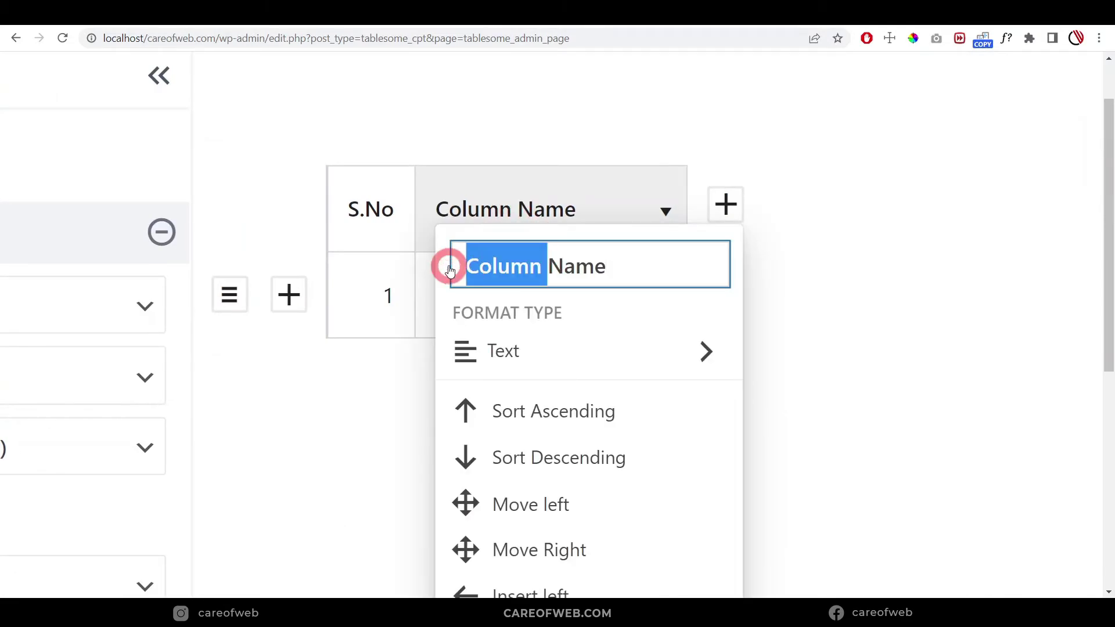
pyautogui.press('BackSpace')
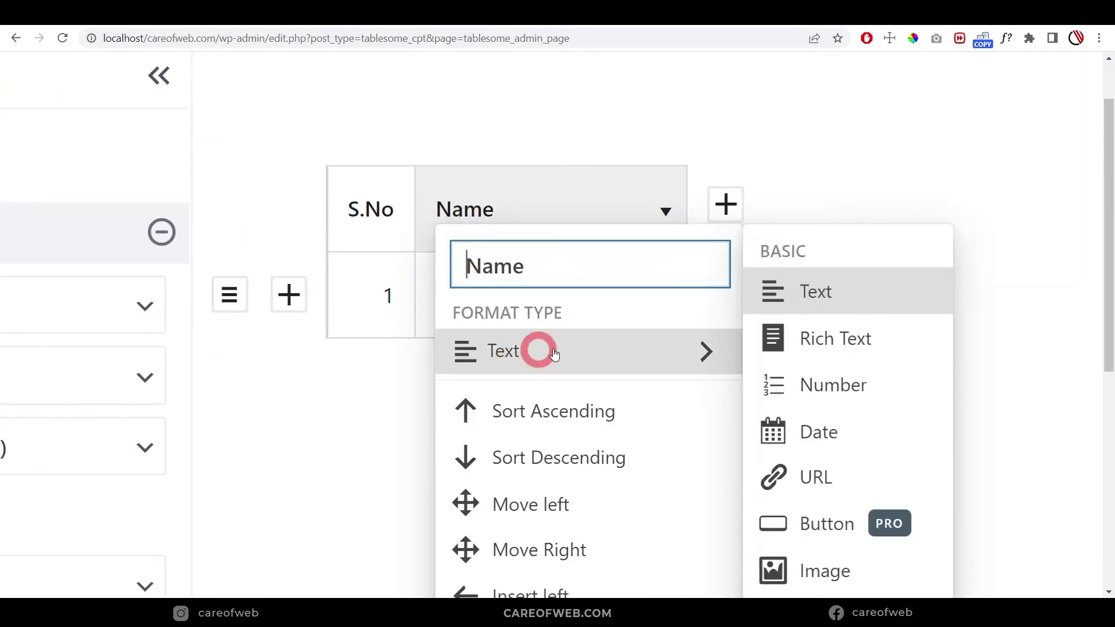
pyautogui.click(580, 207)
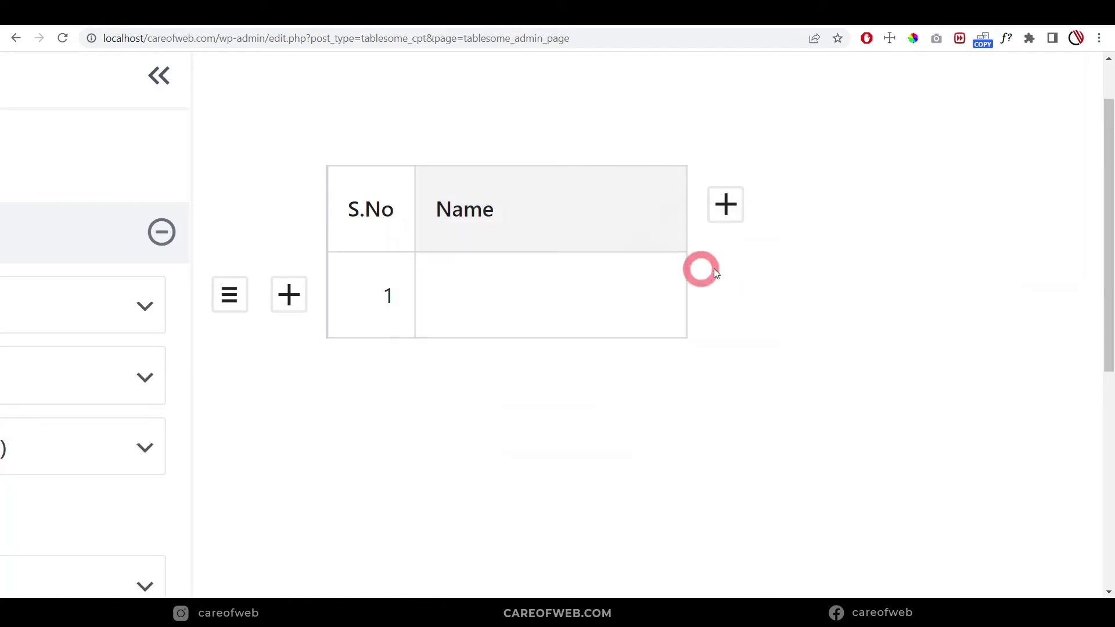
pyautogui.click(726, 208)
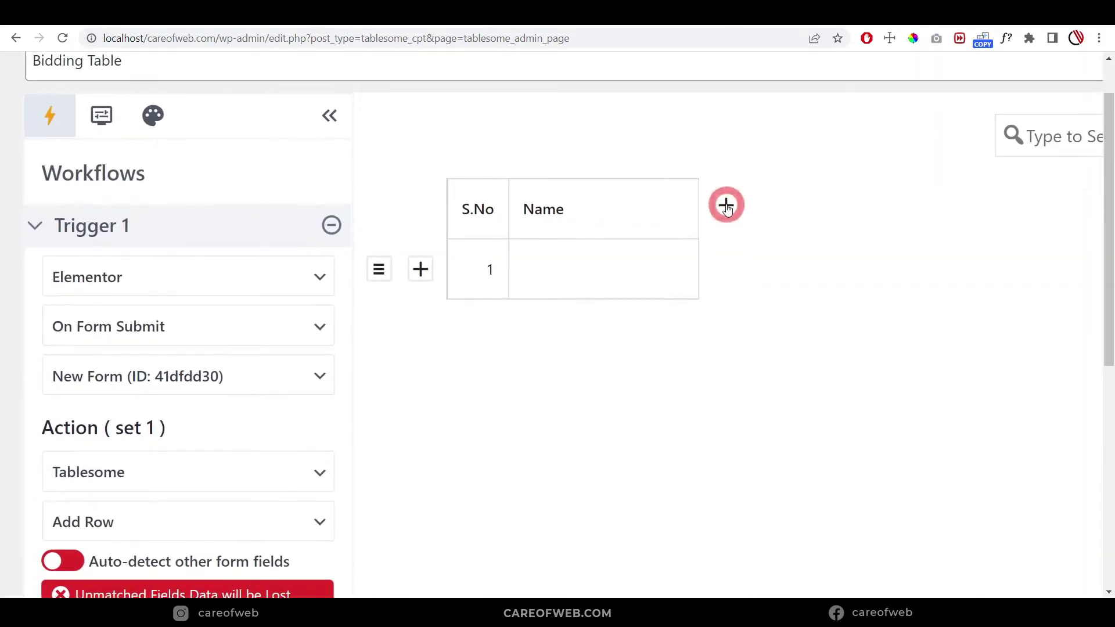
pyautogui.click(788, 216)
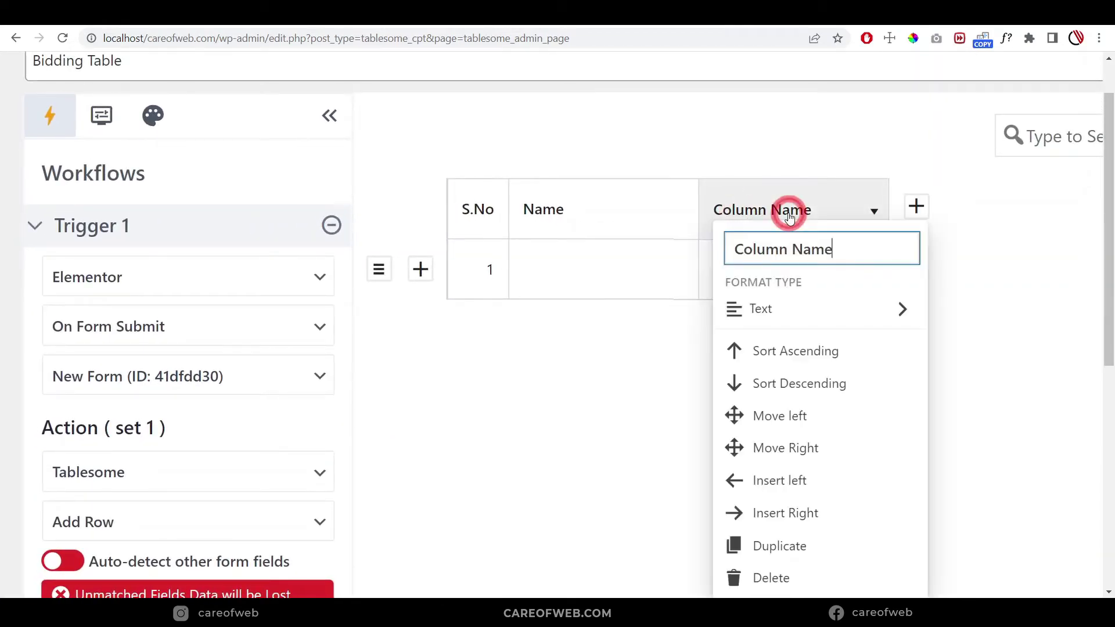
pyautogui.moveTo(827, 253); pyautogui.dragTo(719, 258)
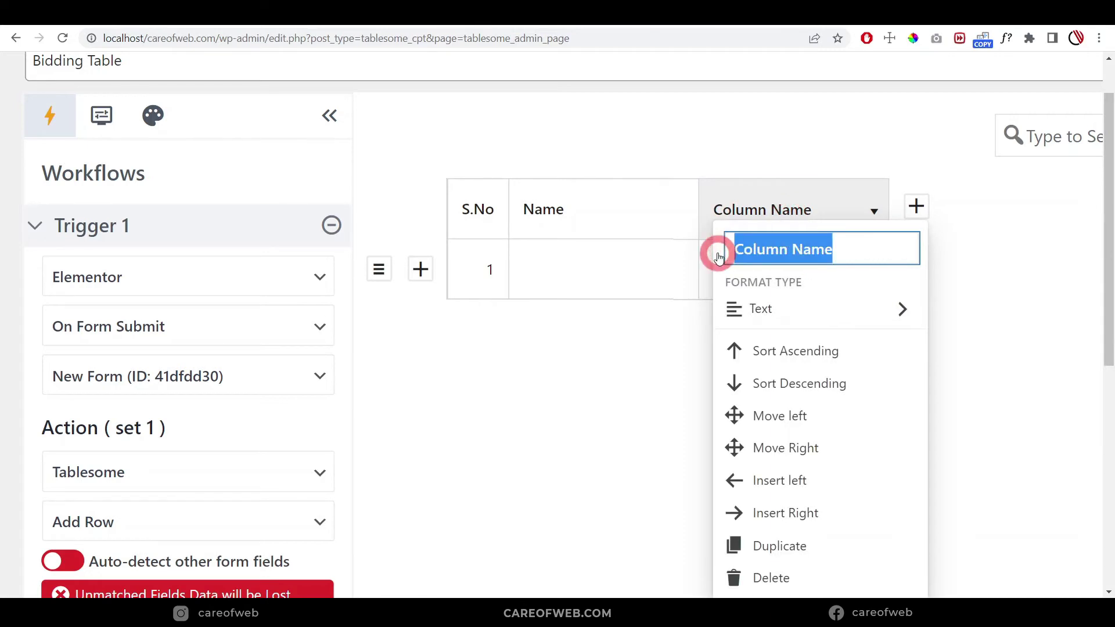
pyautogui.write('Country')
pyautogui.press('Return')
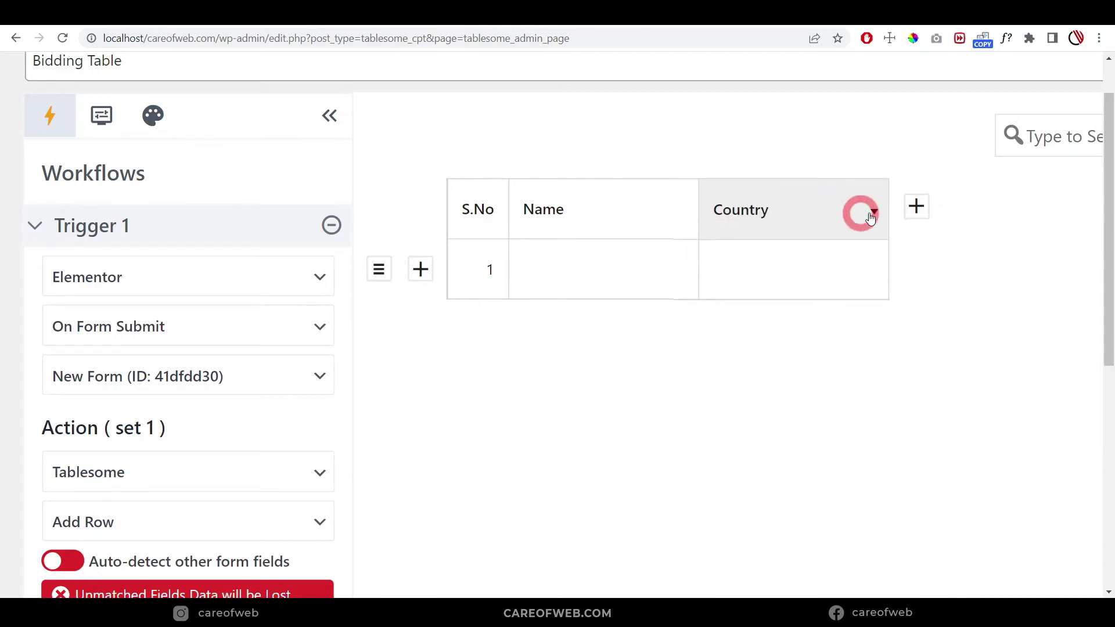
# Step: Add a Bidding Price ($) column with its Format Type set to Number
pyautogui.click(920, 204)
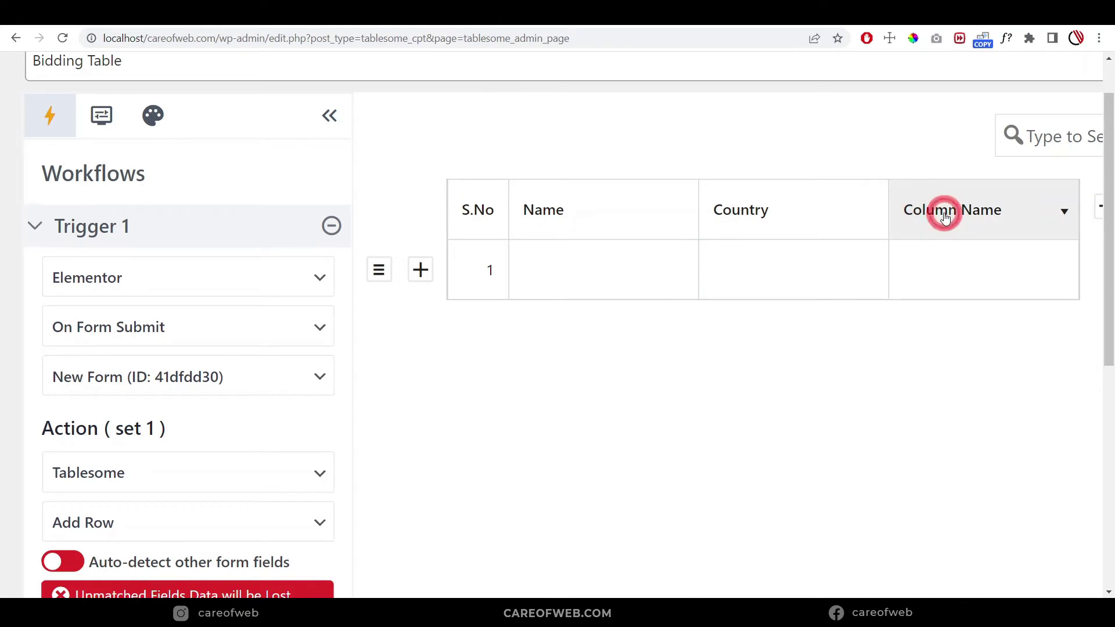
pyautogui.click(943, 214)
pyautogui.moveTo(1013, 247); pyautogui.dragTo(908, 256)
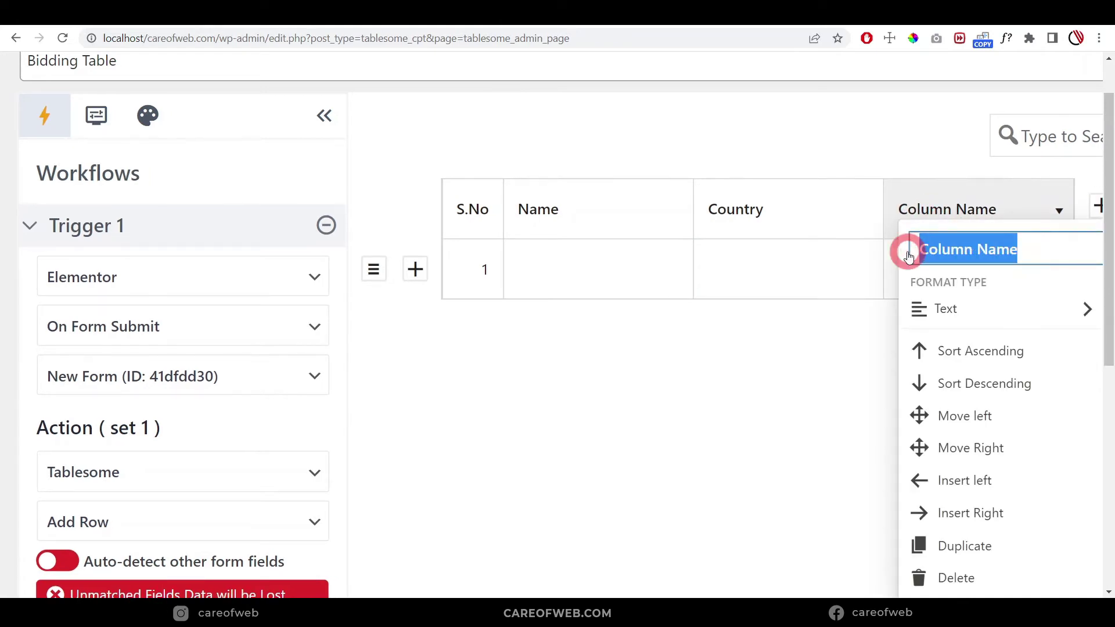
pyautogui.write('Bidding Price (')
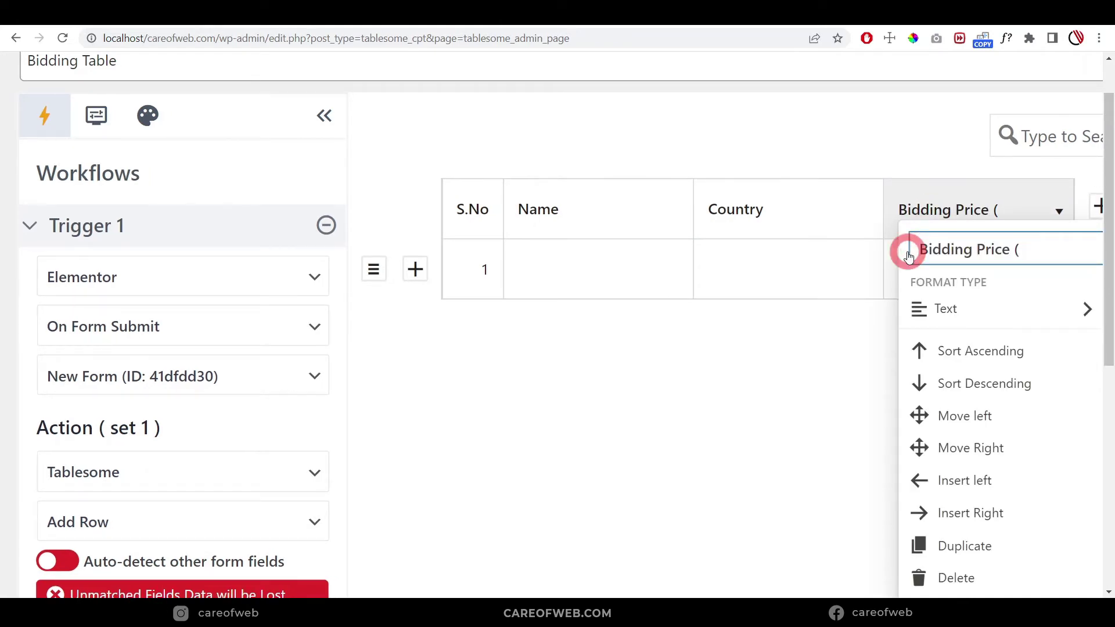
pyautogui.write('$)')
pyautogui.hscroll(3, 924, 244)
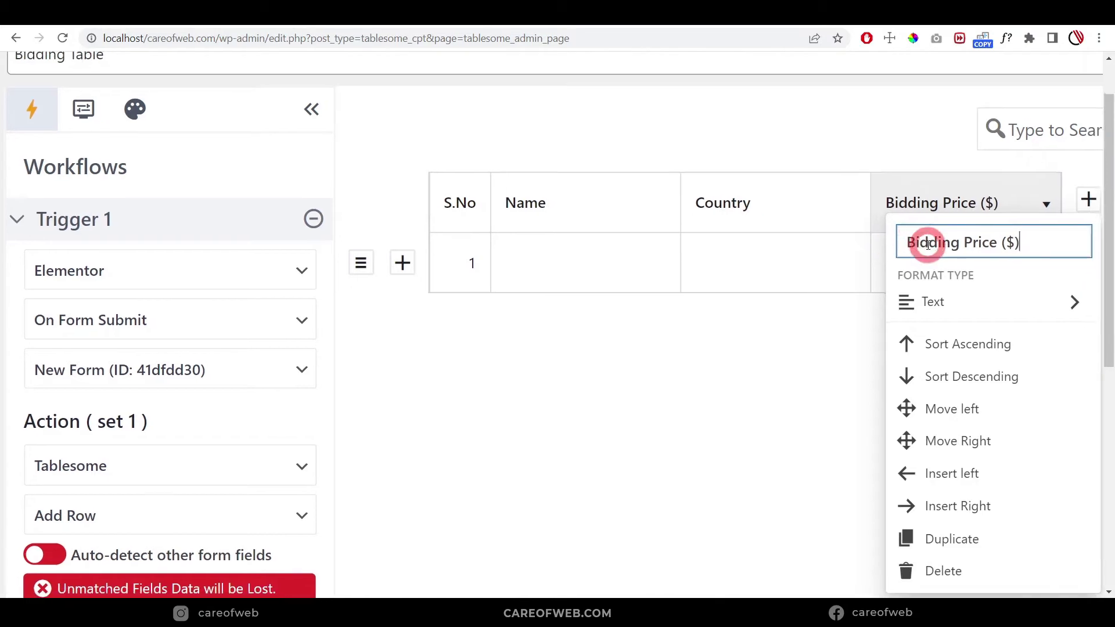
pyautogui.click(826, 301)
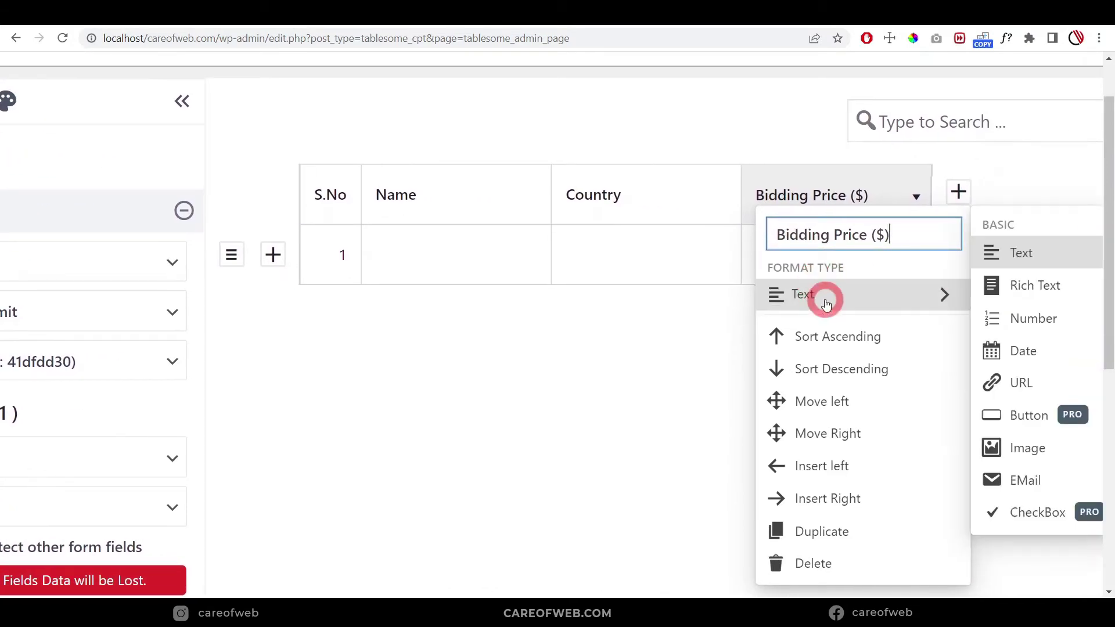
pyautogui.click(1026, 320)
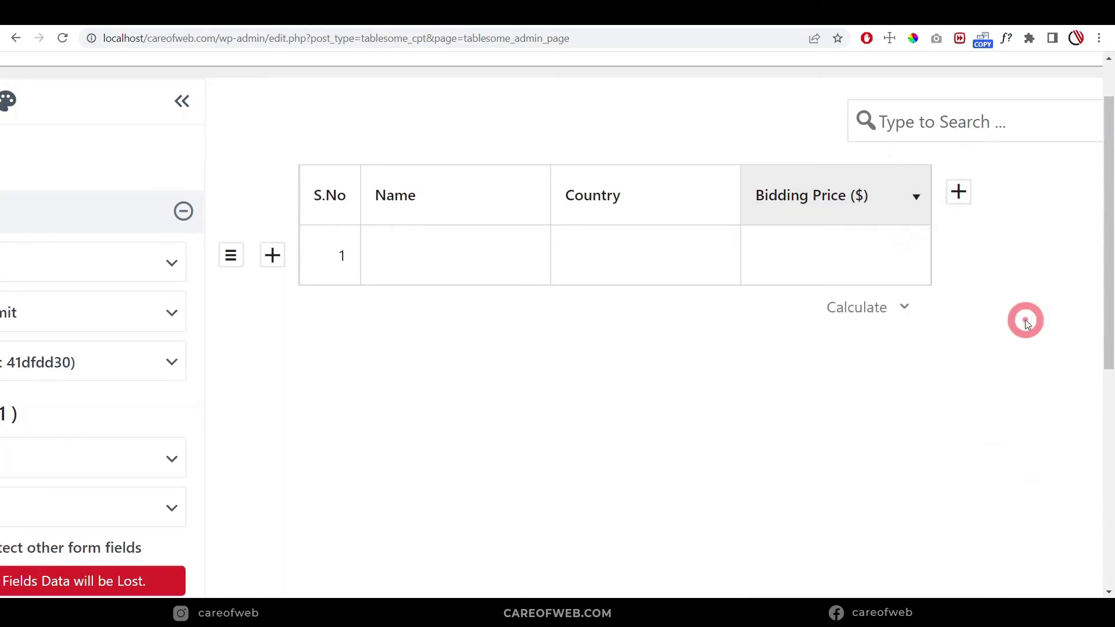
pyautogui.click(914, 198)
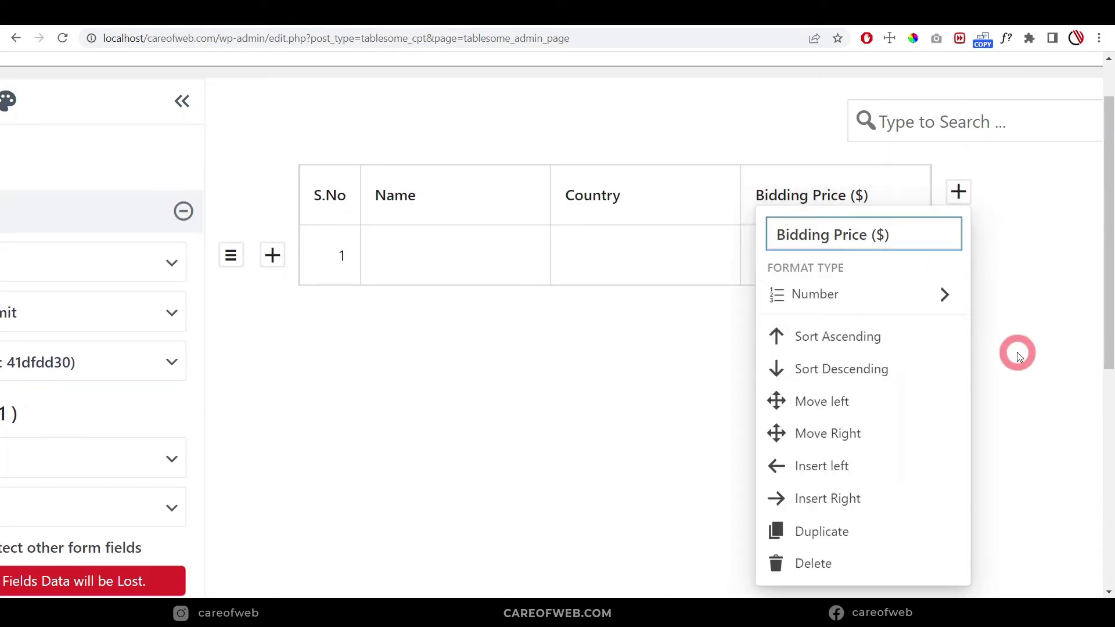
pyautogui.click(1016, 351)
pyautogui.click(914, 199)
pyautogui.click(881, 353)
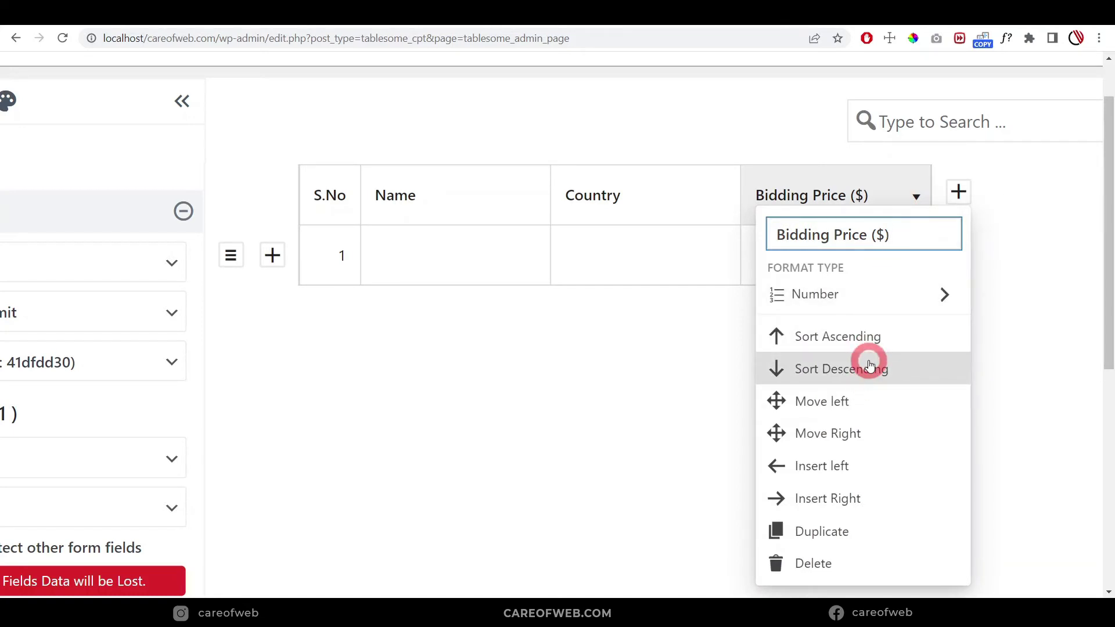
pyautogui.click(677, 368)
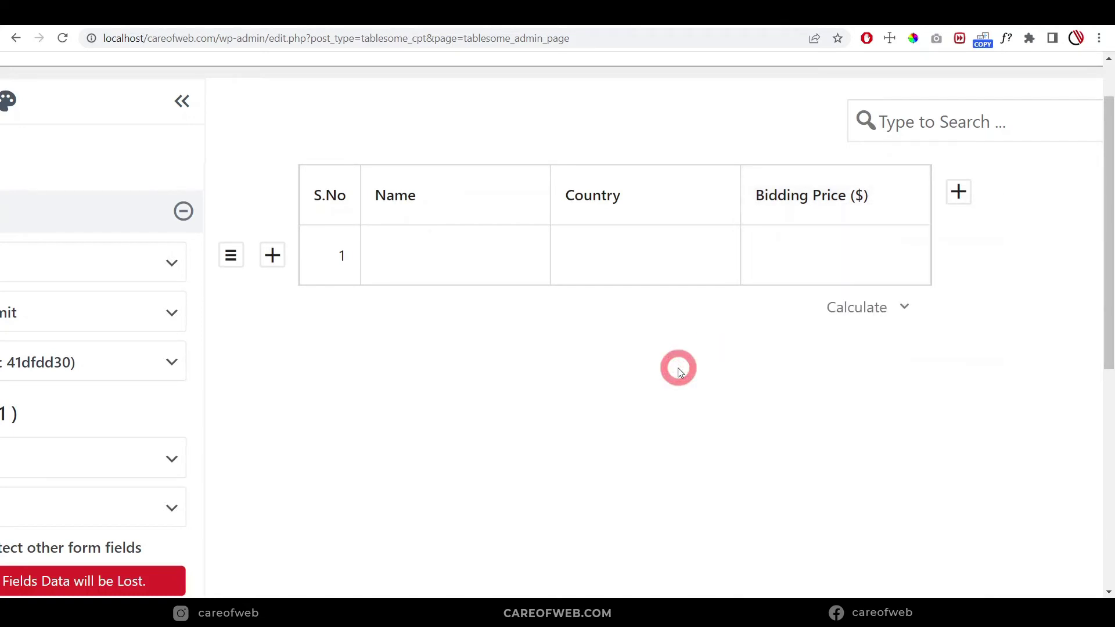
pyautogui.click(35, 459)
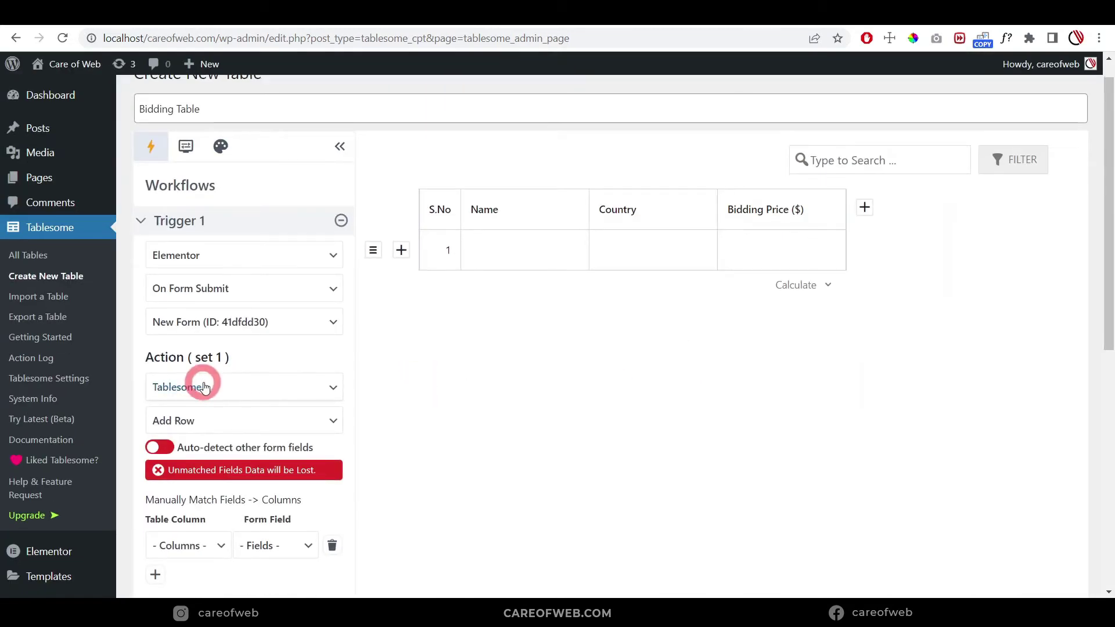
# Step: Map the form's Name and Country fields to the table's Name and Country columns
pyautogui.scroll(-5, 205, 387)
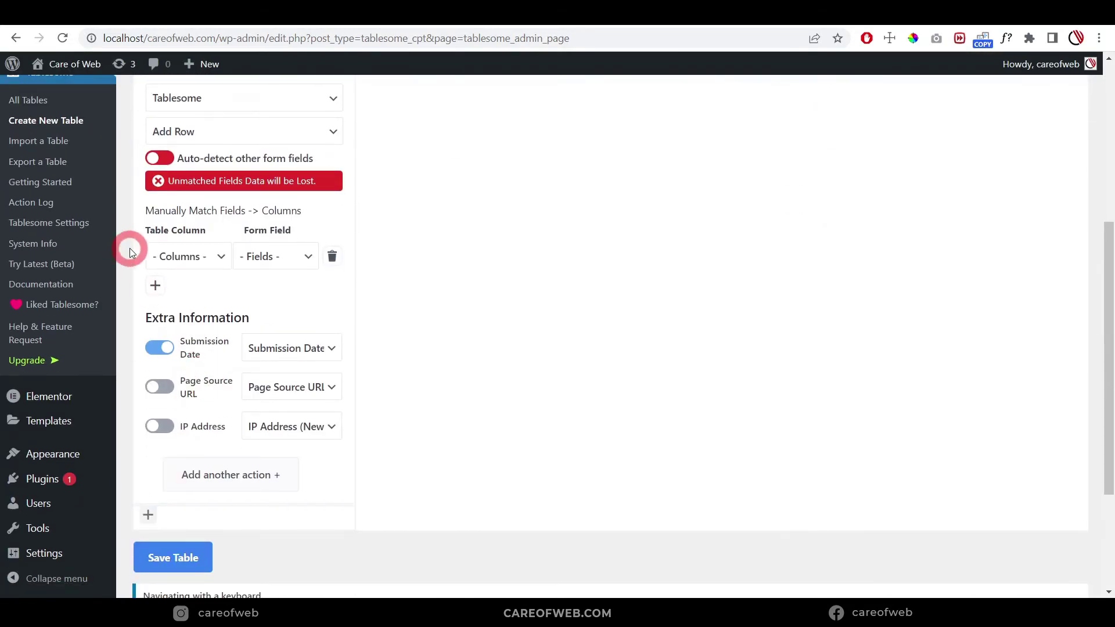
pyautogui.click(302, 259)
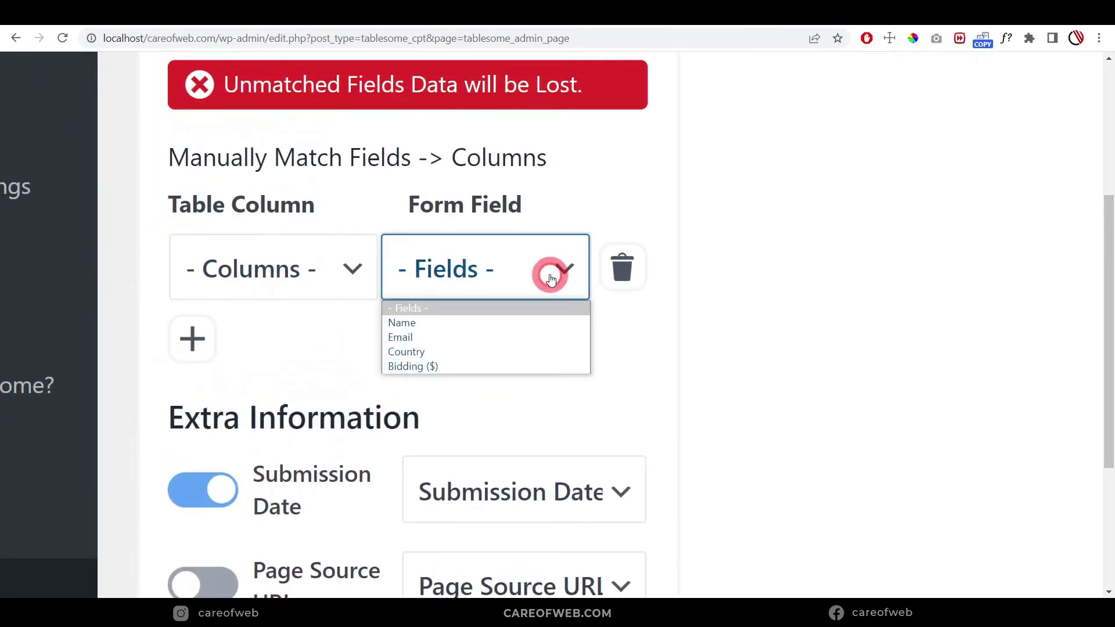
pyautogui.click(461, 322)
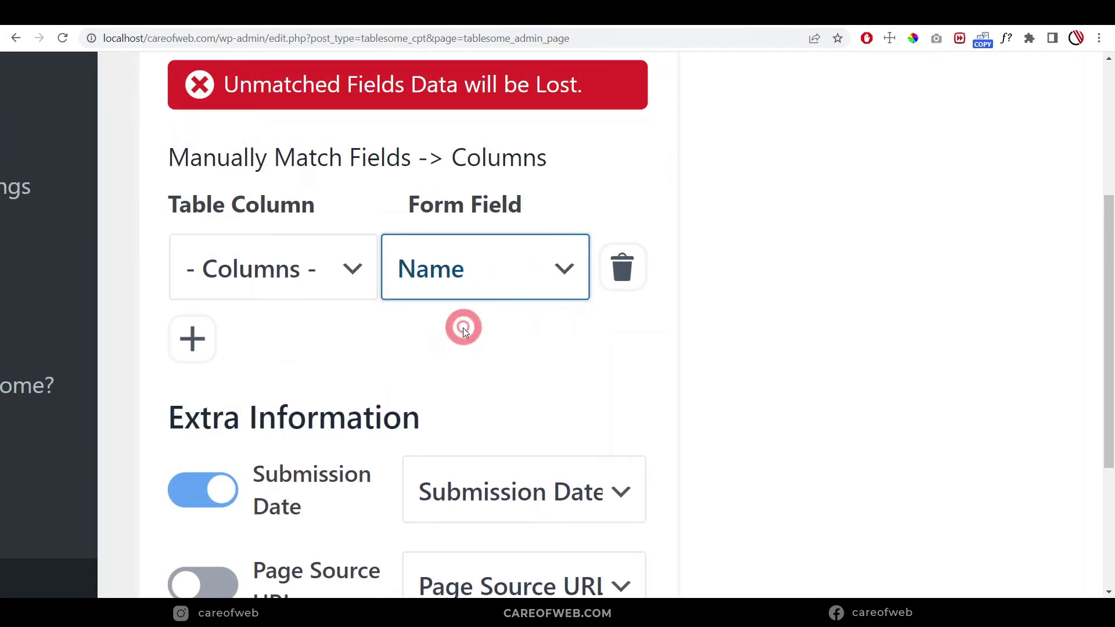
pyautogui.click(358, 277)
pyautogui.click(261, 321)
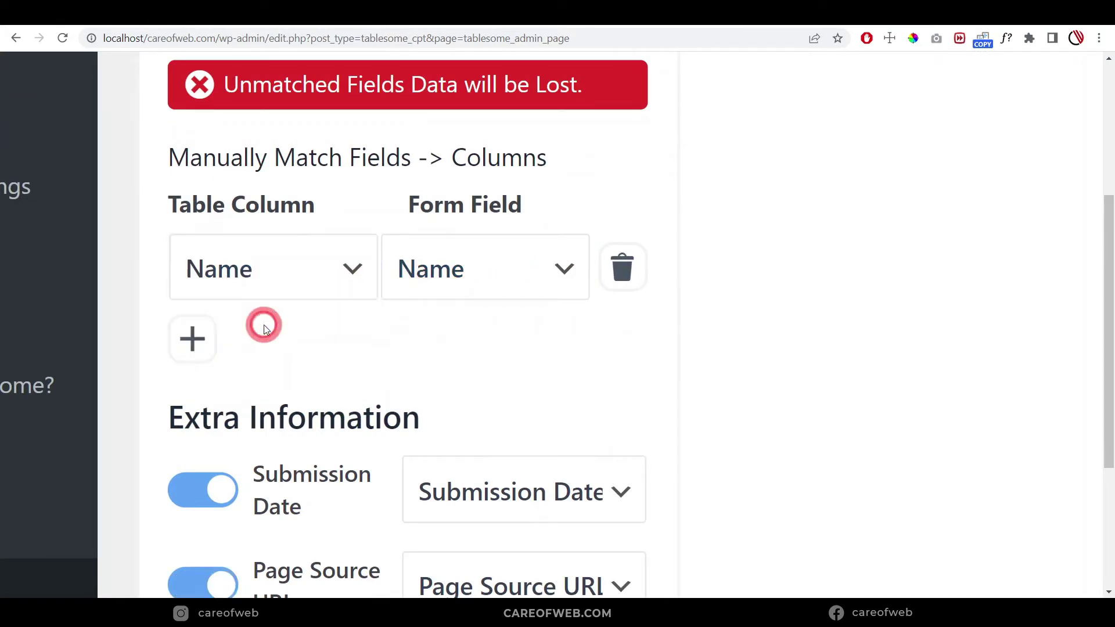
pyautogui.click(192, 338)
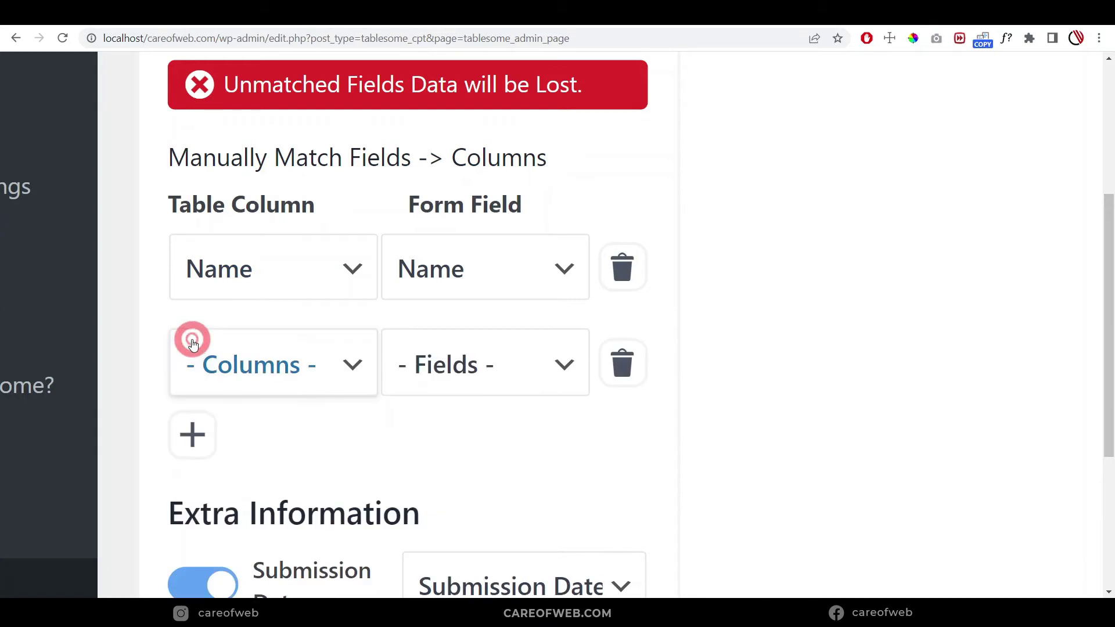
pyautogui.click(518, 363)
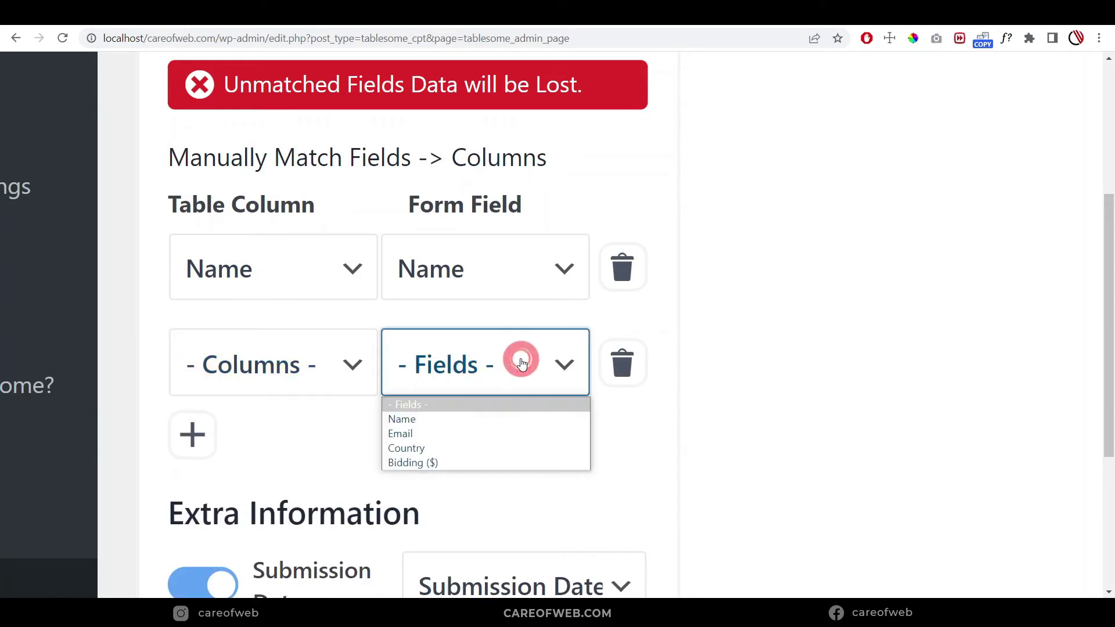
pyautogui.click(453, 448)
pyautogui.click(326, 366)
pyautogui.click(275, 434)
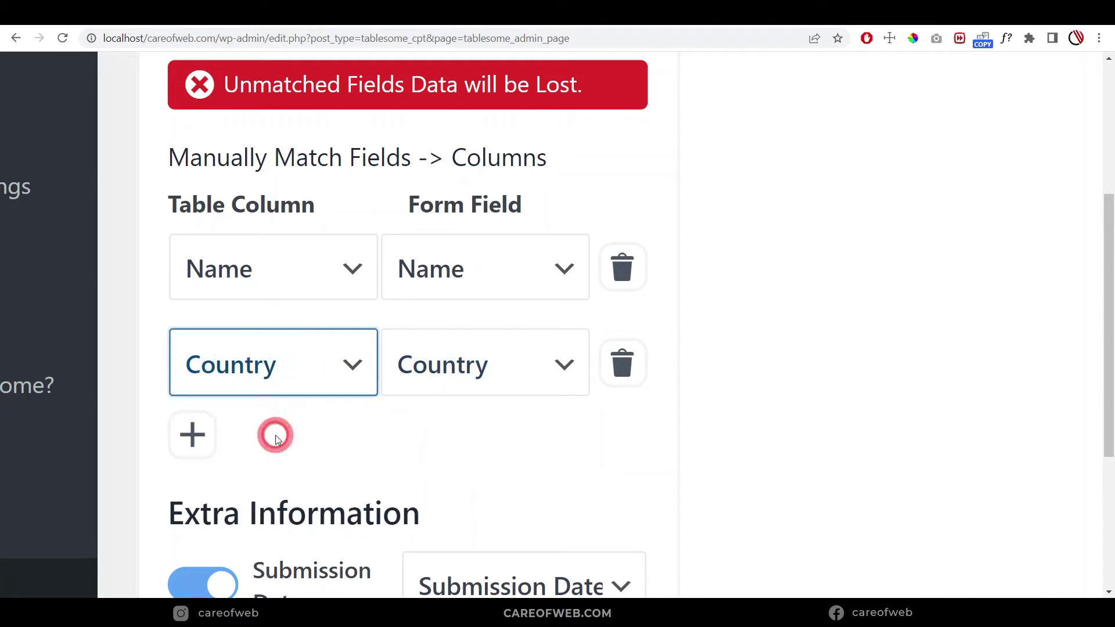
# Step: Add a third mapping from the Bidding ($) field to the Bidding Price ($) column
pyautogui.click(194, 362)
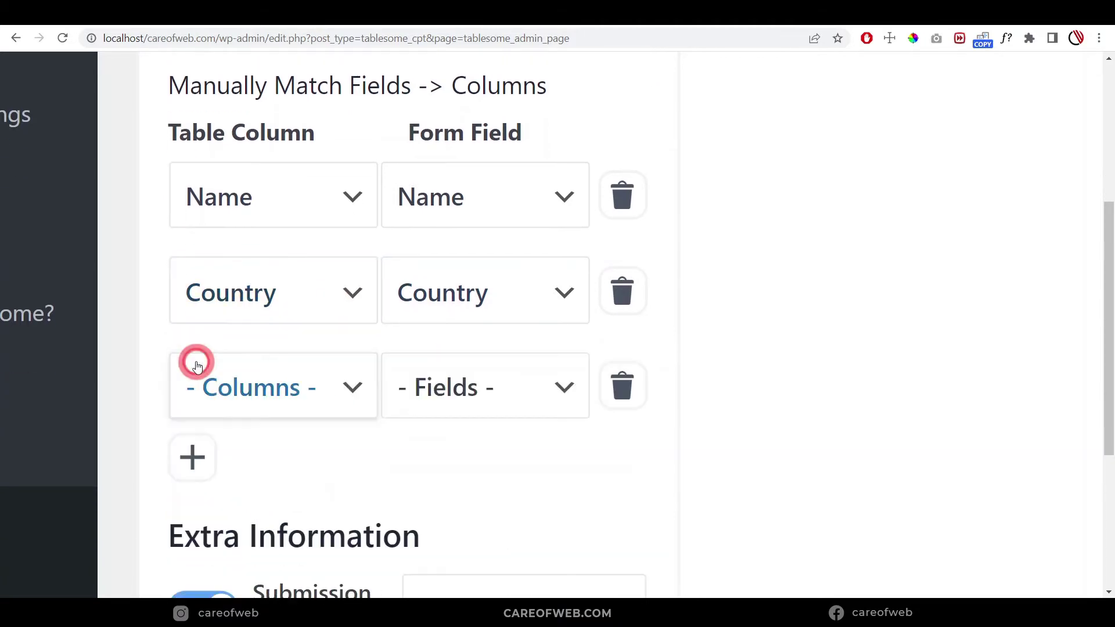
pyautogui.click(552, 400)
pyautogui.click(464, 487)
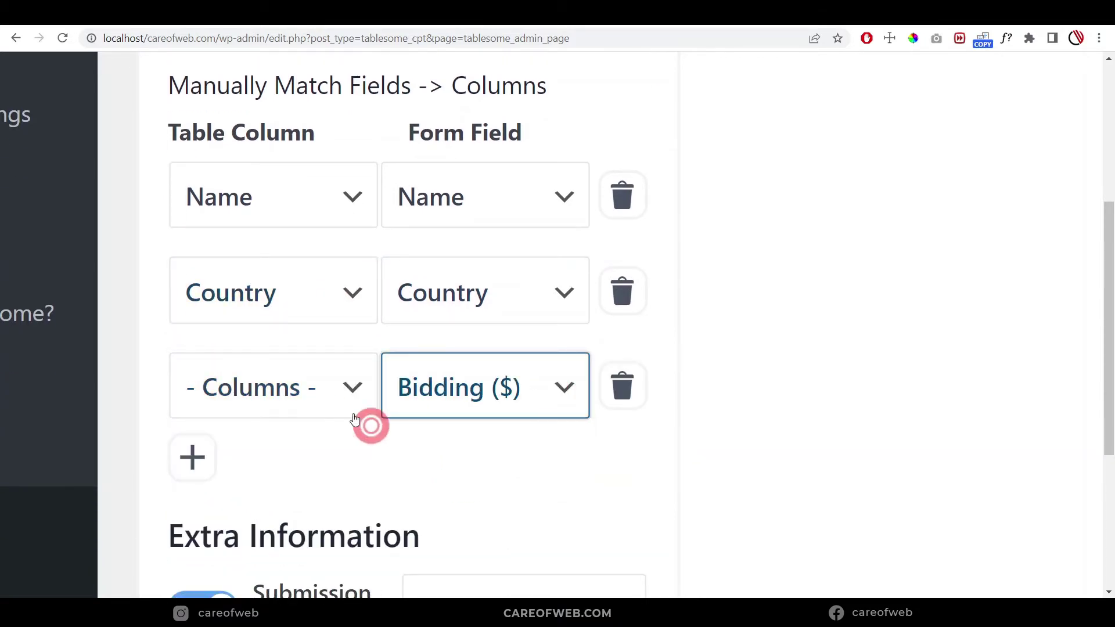
pyautogui.click(347, 394)
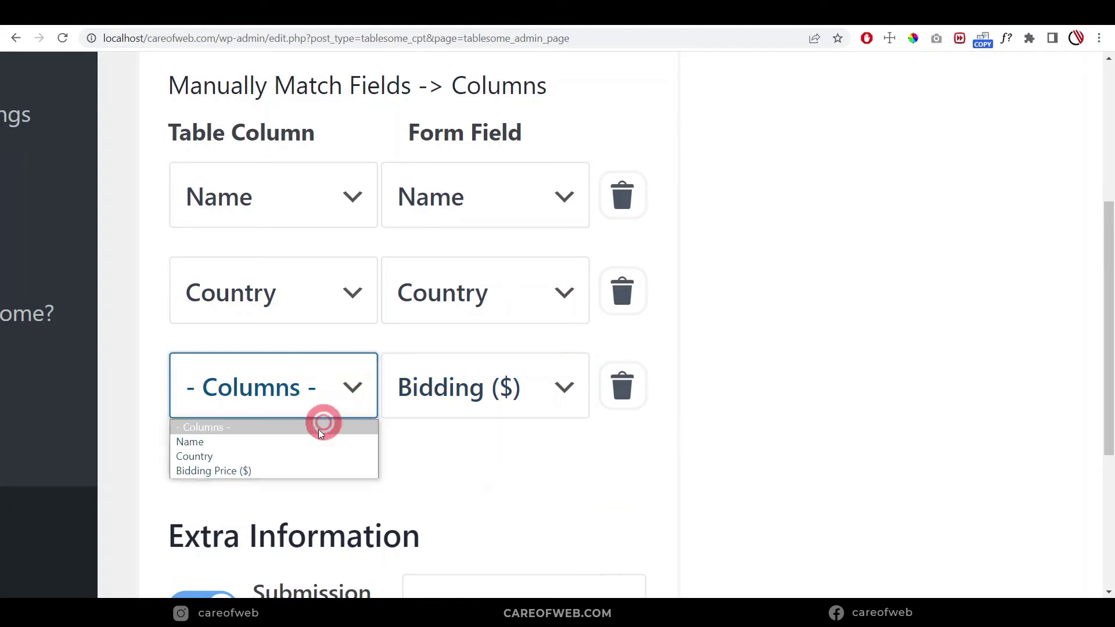
pyautogui.click(294, 467)
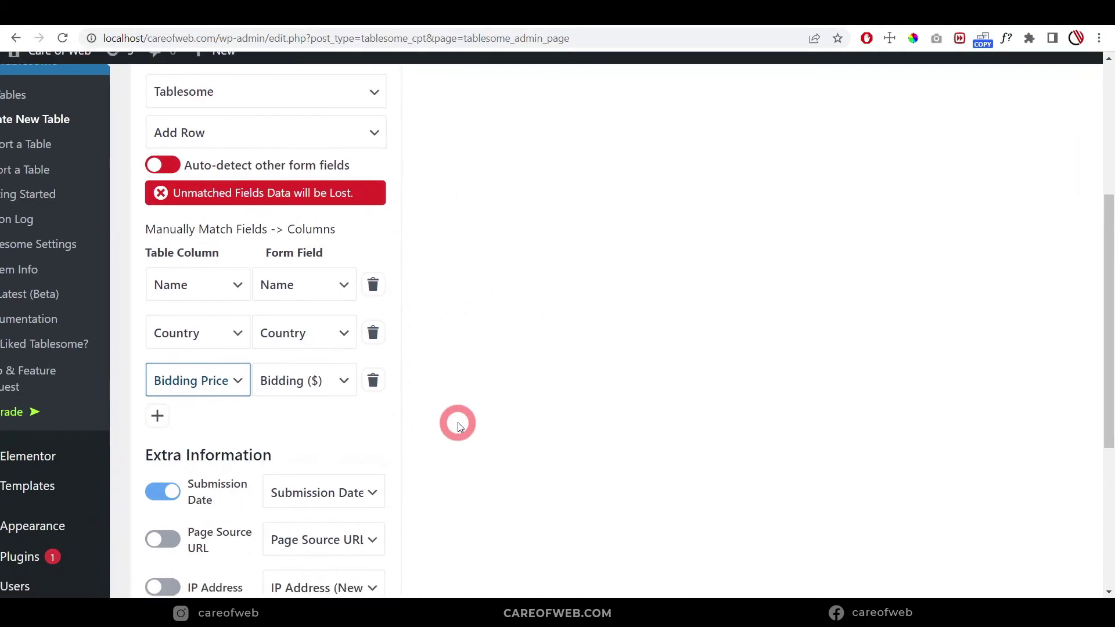
# Step: Reset the page zoom and save the new Bidding Table
pyautogui.hotkey('ctrl', '0')
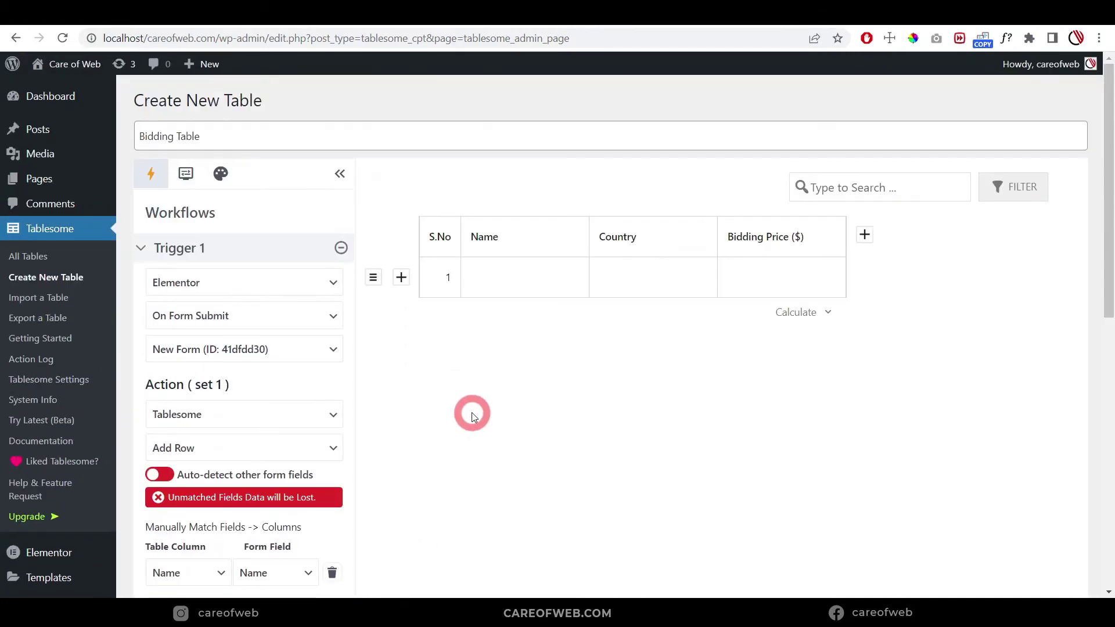
pyautogui.scroll(-7, 493, 430)
pyautogui.scroll(7, 493, 430)
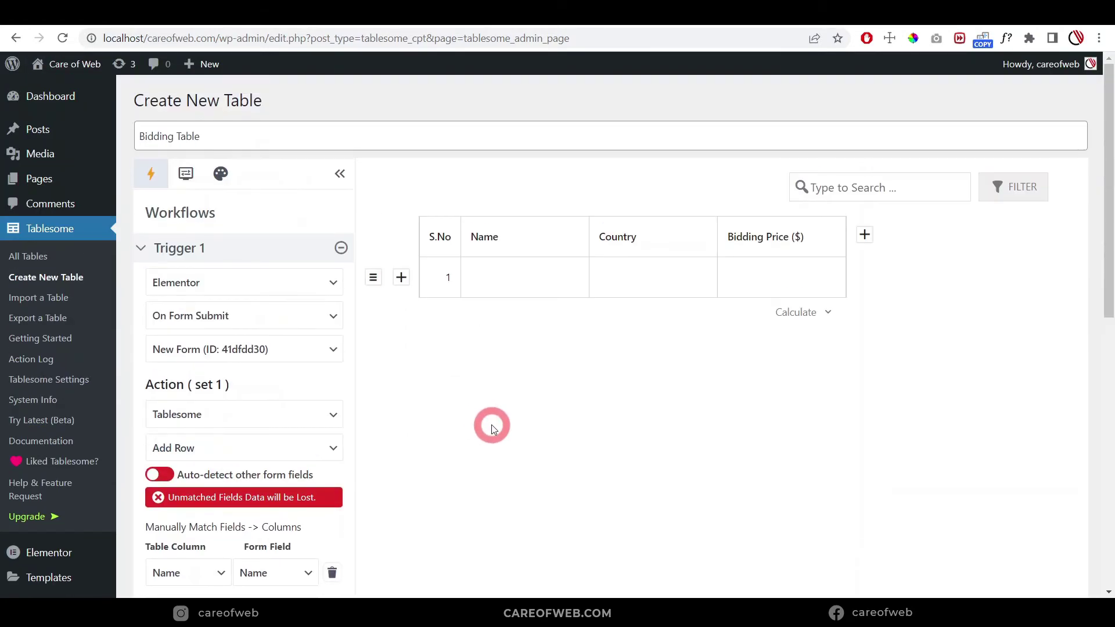
pyautogui.scroll(-7, 491, 430)
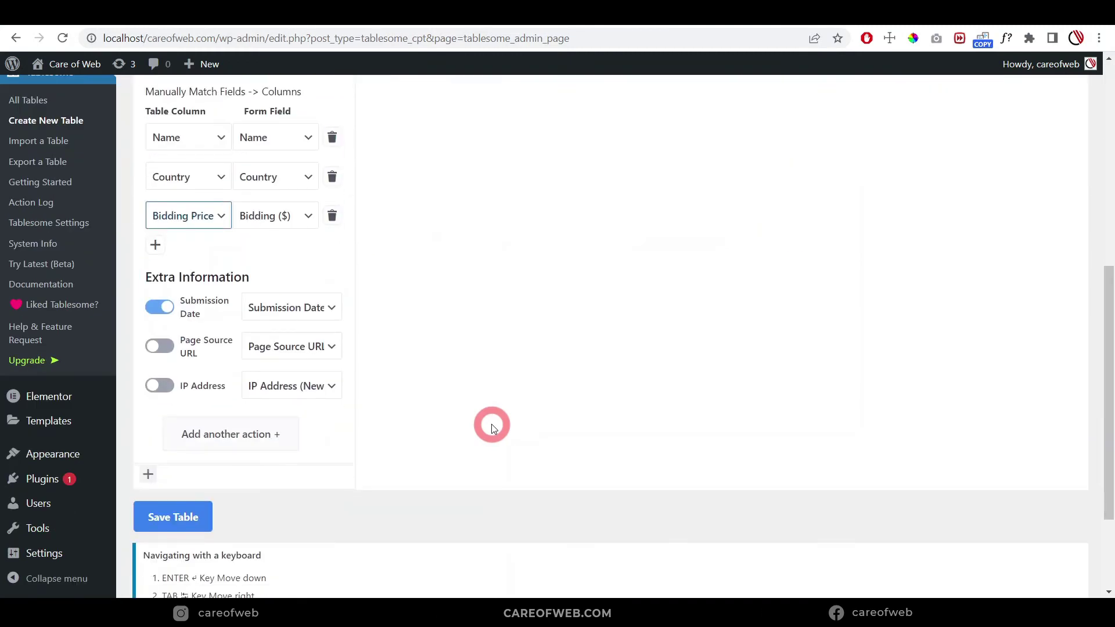
pyautogui.scroll(-3, 492, 430)
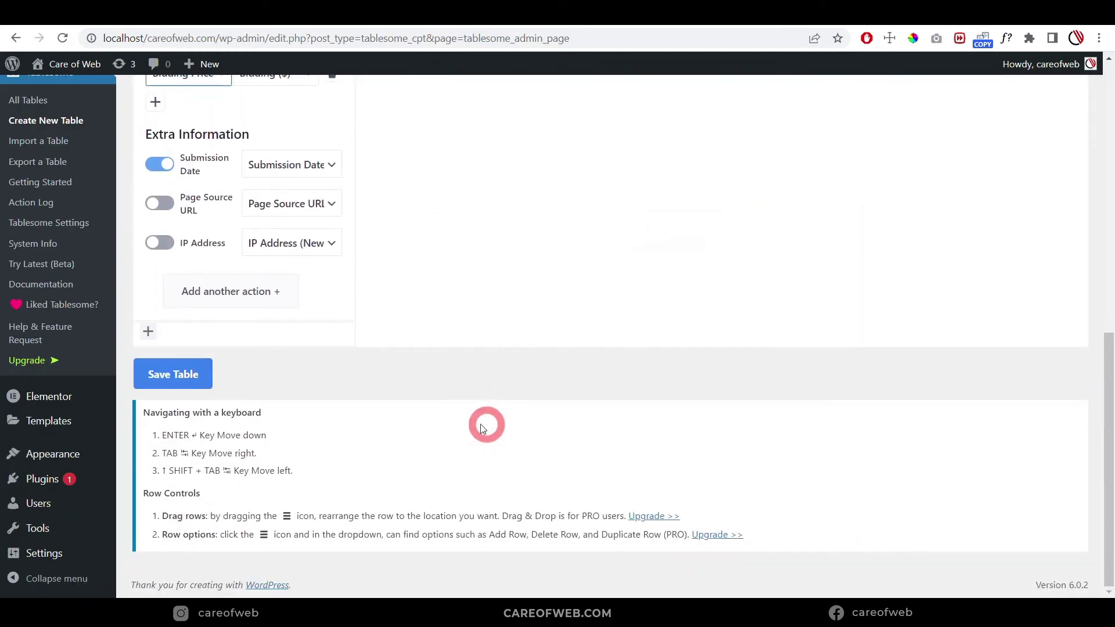
pyautogui.click(179, 377)
# Step: Dismiss the table-created alert, copy the [tablesome table_id='6260'/] shortcode, and return to Elementor
pyautogui.click(532, 106)
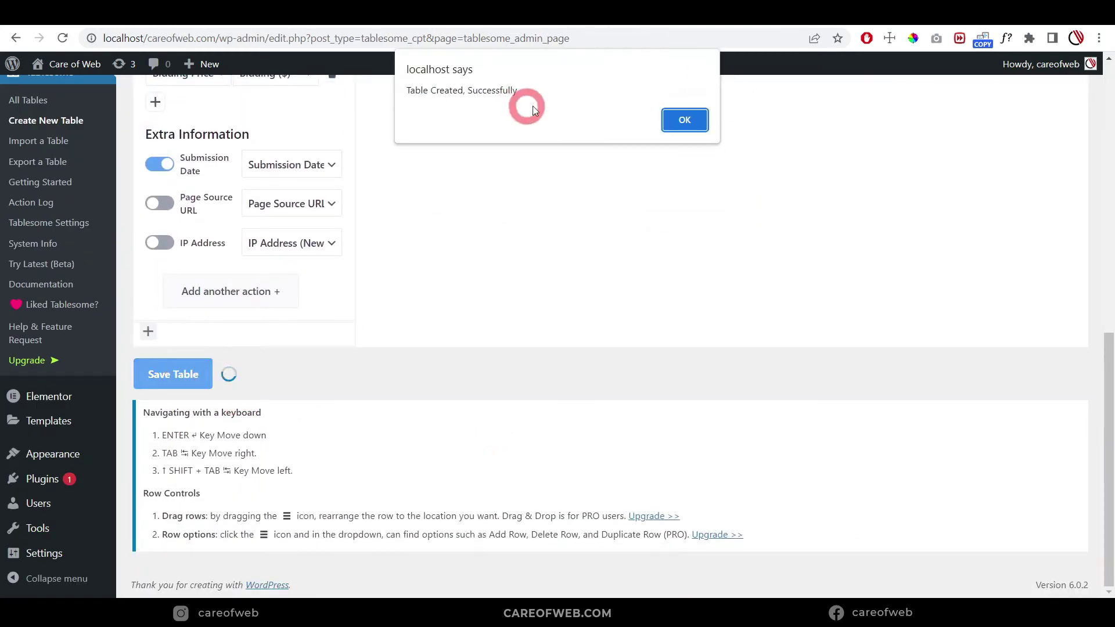
pyautogui.click(680, 121)
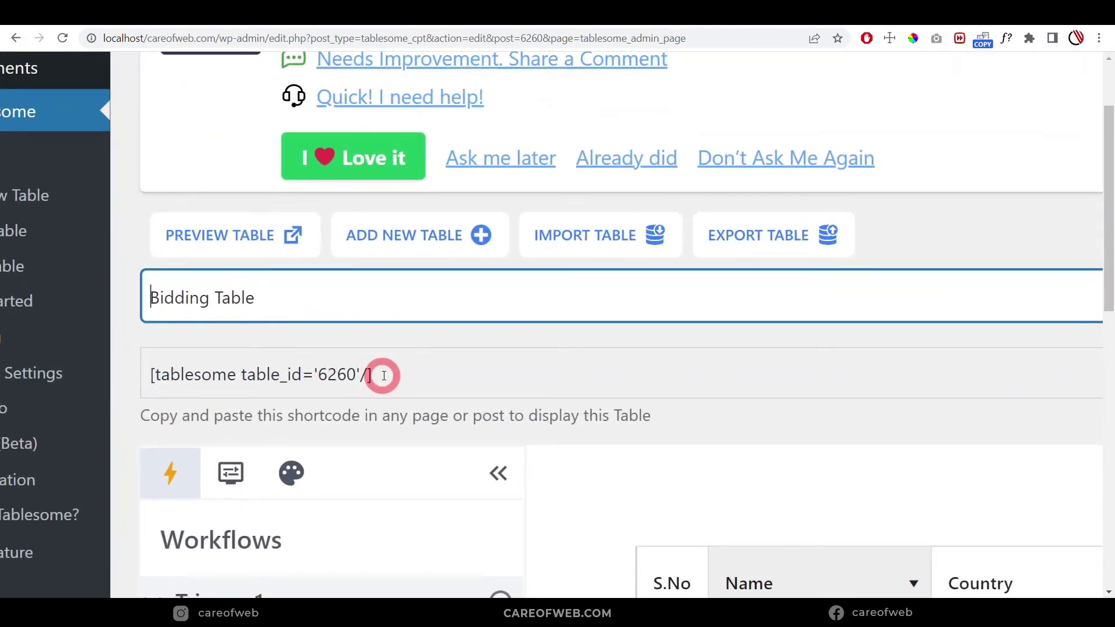
pyautogui.moveTo(384, 376); pyautogui.dragTo(152, 376)
pyautogui.hotkey('ctrl', 'c')
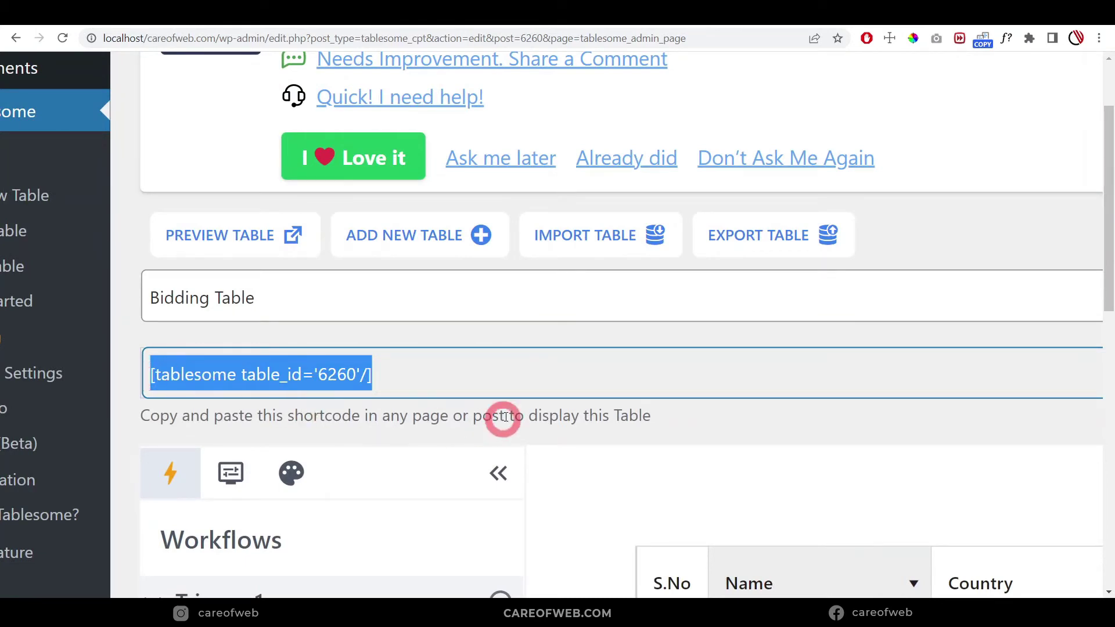
pyautogui.click(548, 24)
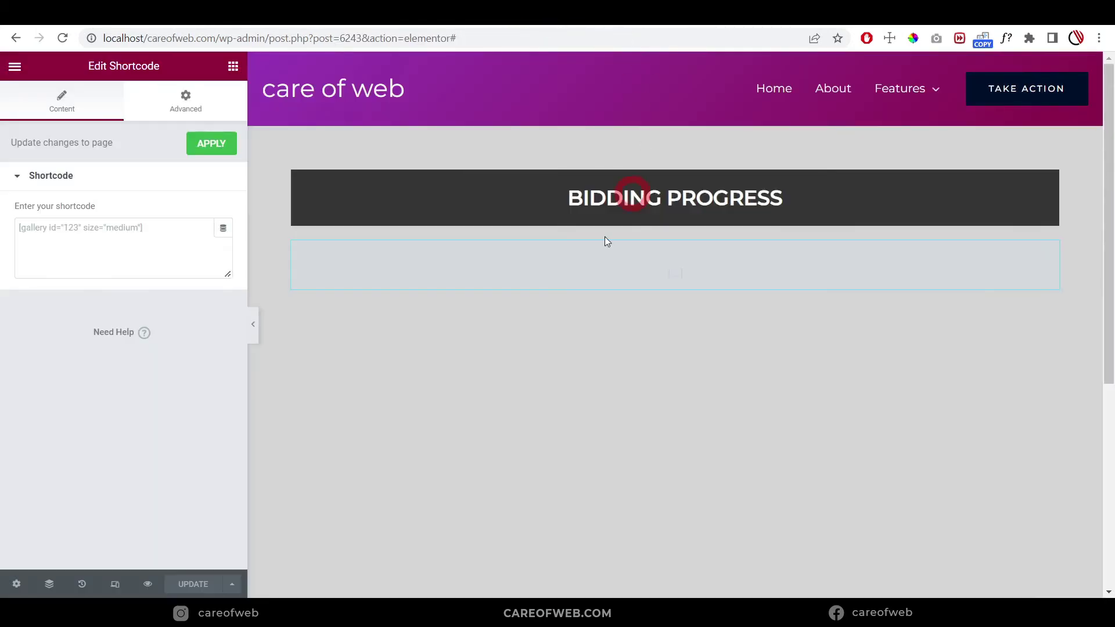
# Step: Paste [tablesome table_id='6260'/] into the Shortcode widget, update the page, and preview it
pyautogui.click(634, 269)
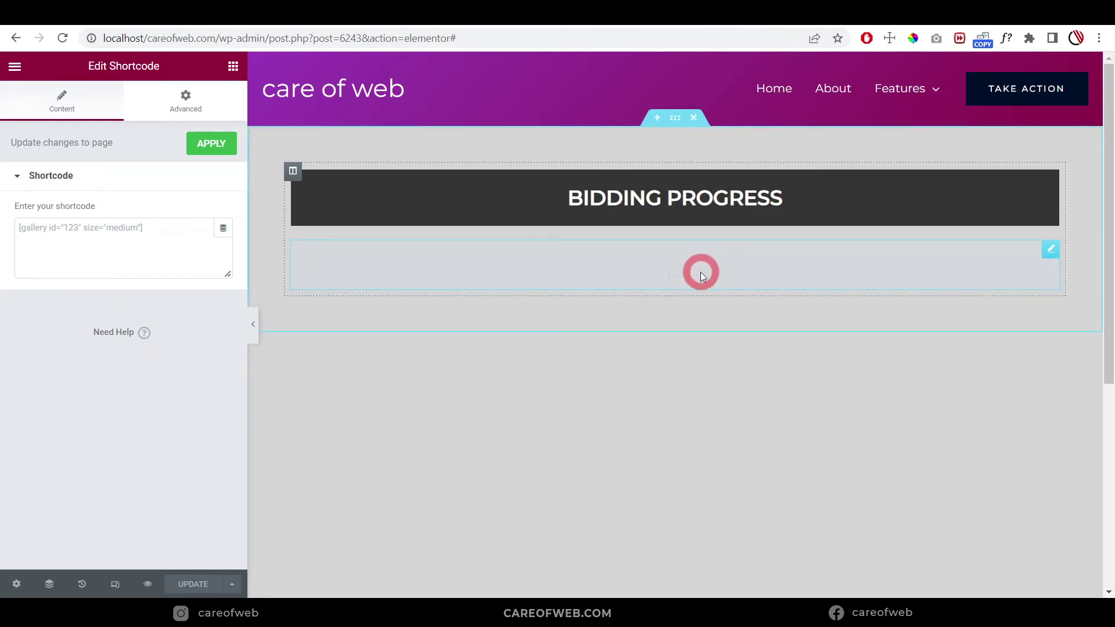
pyautogui.click(127, 226)
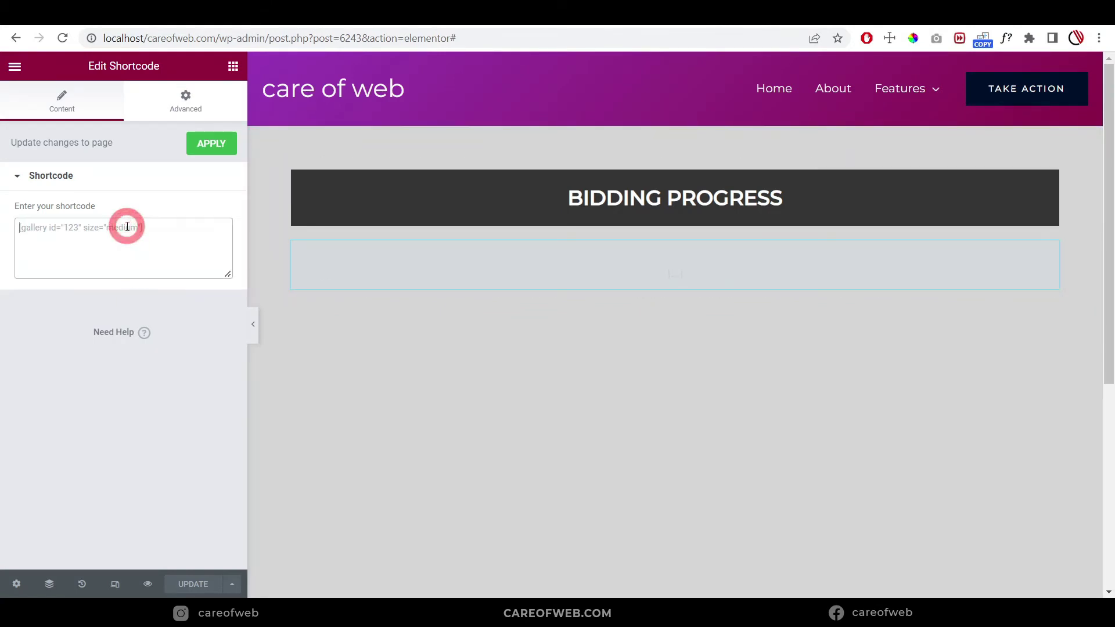
pyautogui.hotkey('ctrl', 'v')
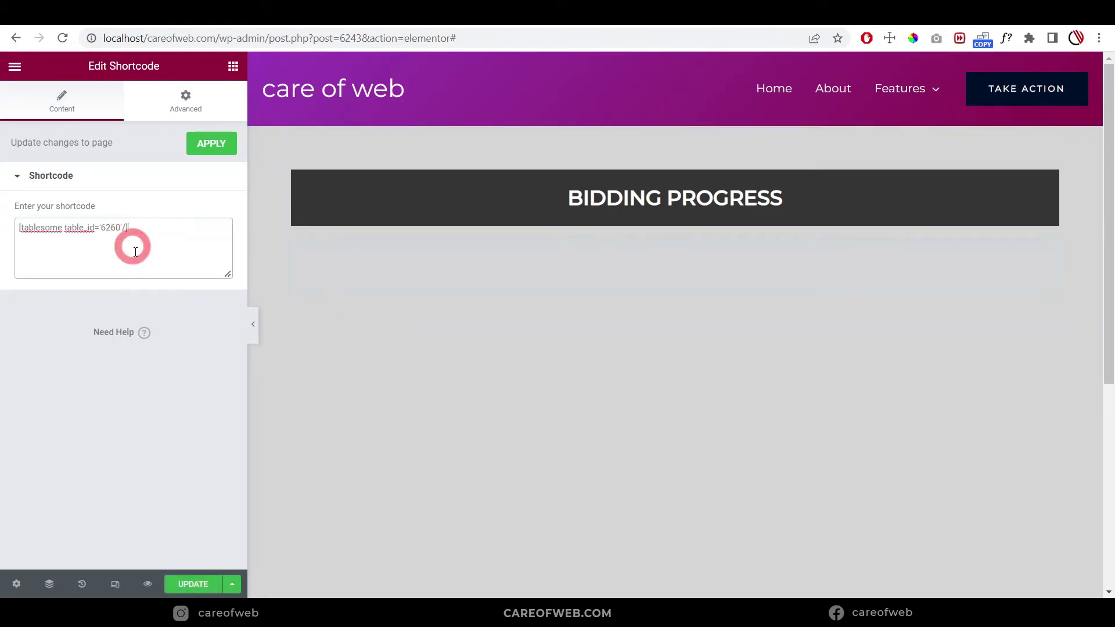
pyautogui.click(193, 585)
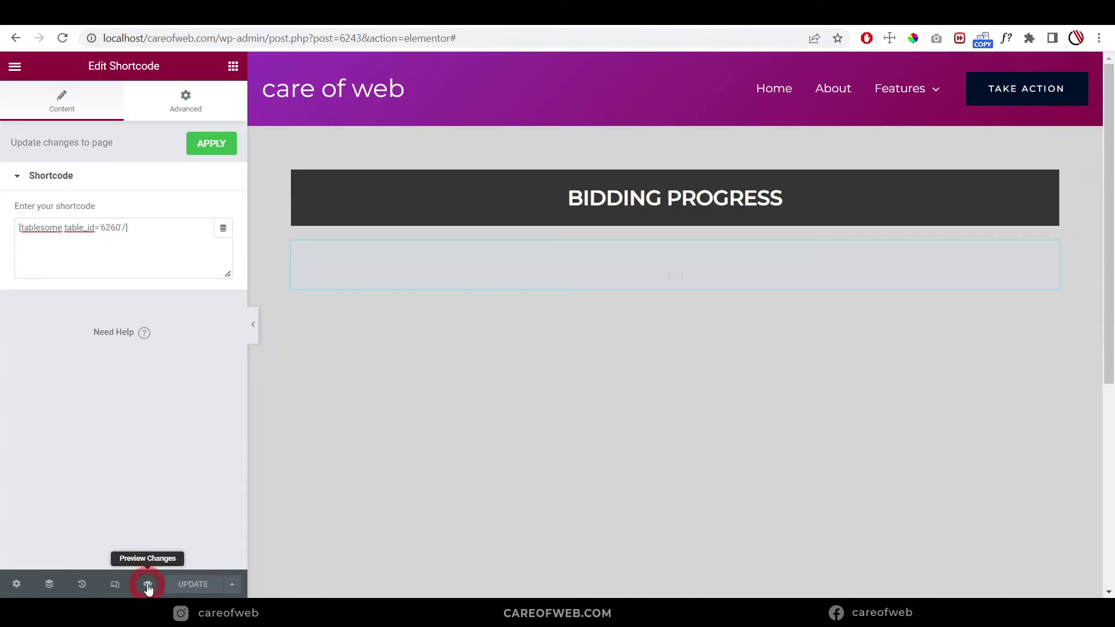
pyautogui.click(148, 585)
pyautogui.click(580, 196)
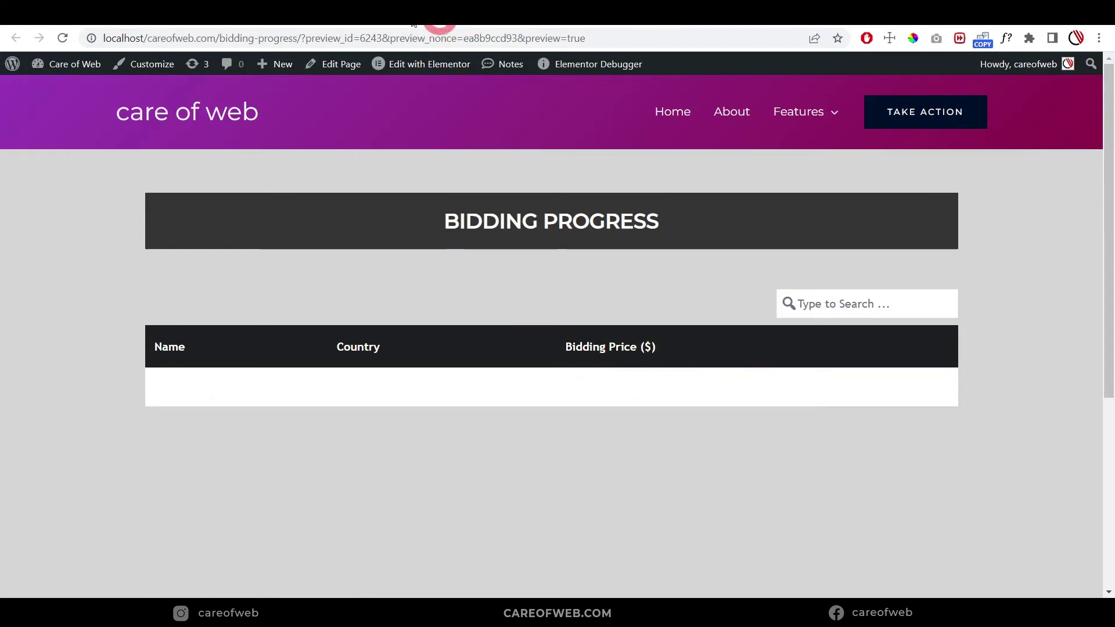
# Step: Fill in the bidding form preview with a test bid of 50 from India and send it
pyautogui.click(322, 15)
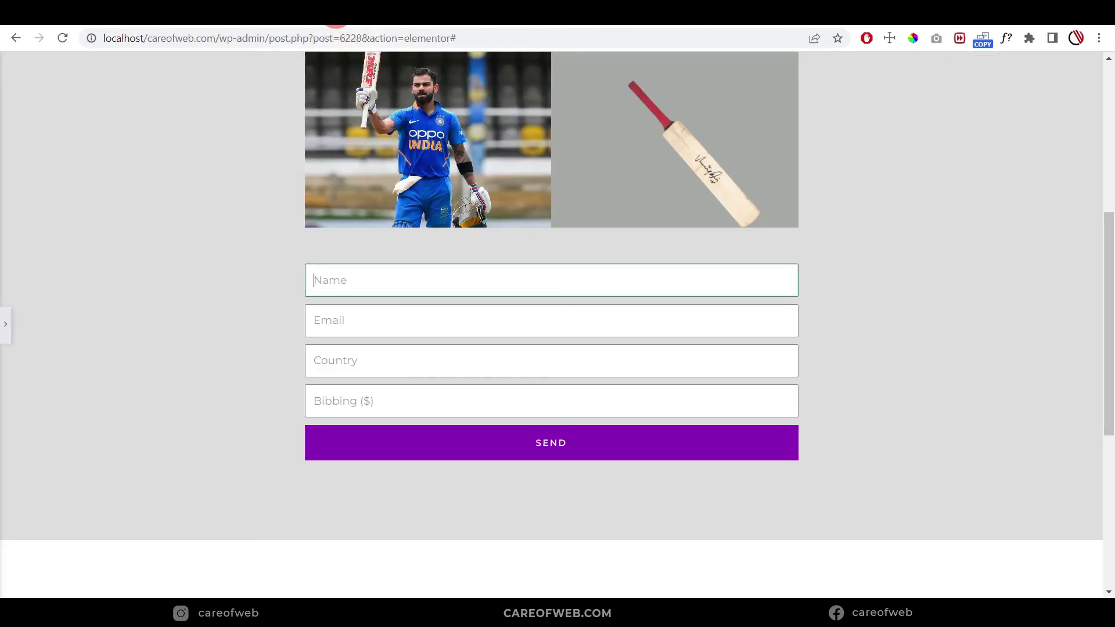
pyautogui.click(5, 324)
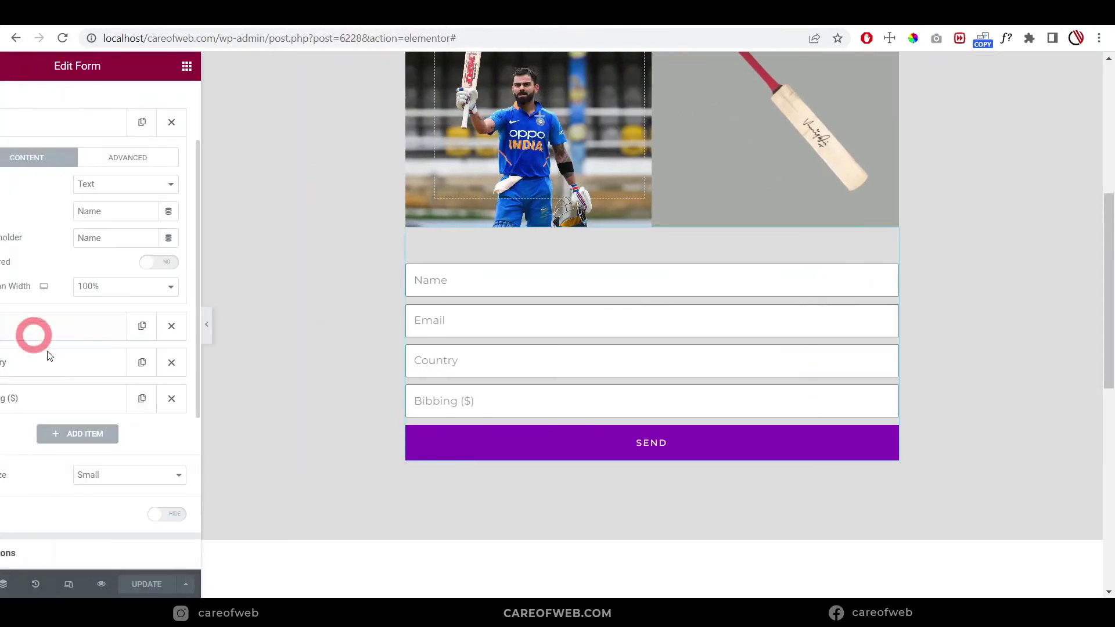
pyautogui.click(147, 585)
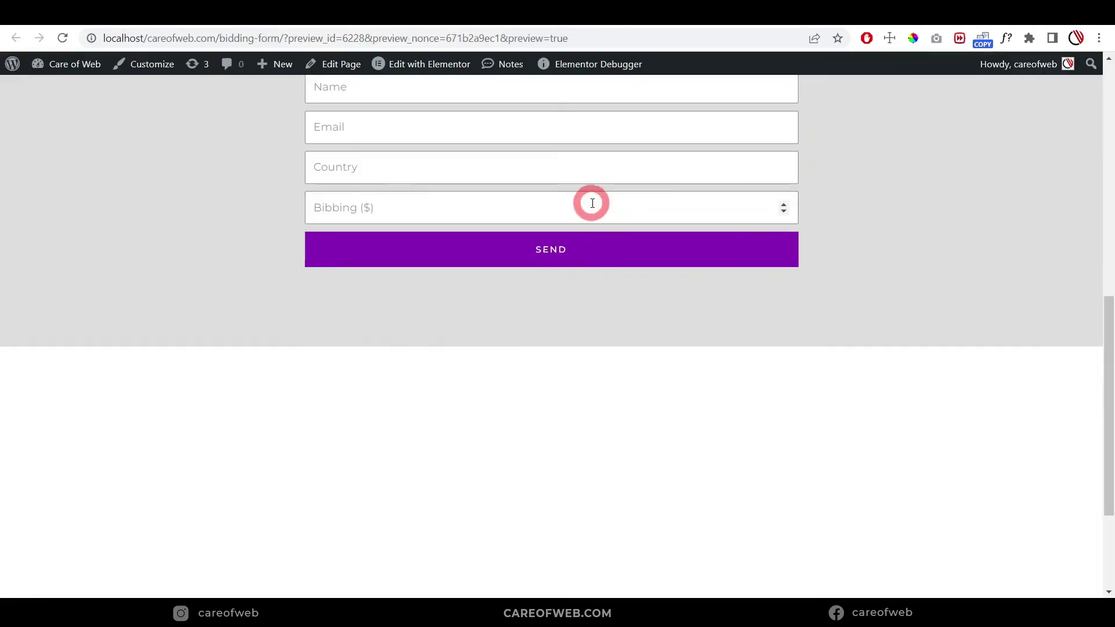
pyautogui.scroll(4, 405, 333)
pyautogui.click(425, 307)
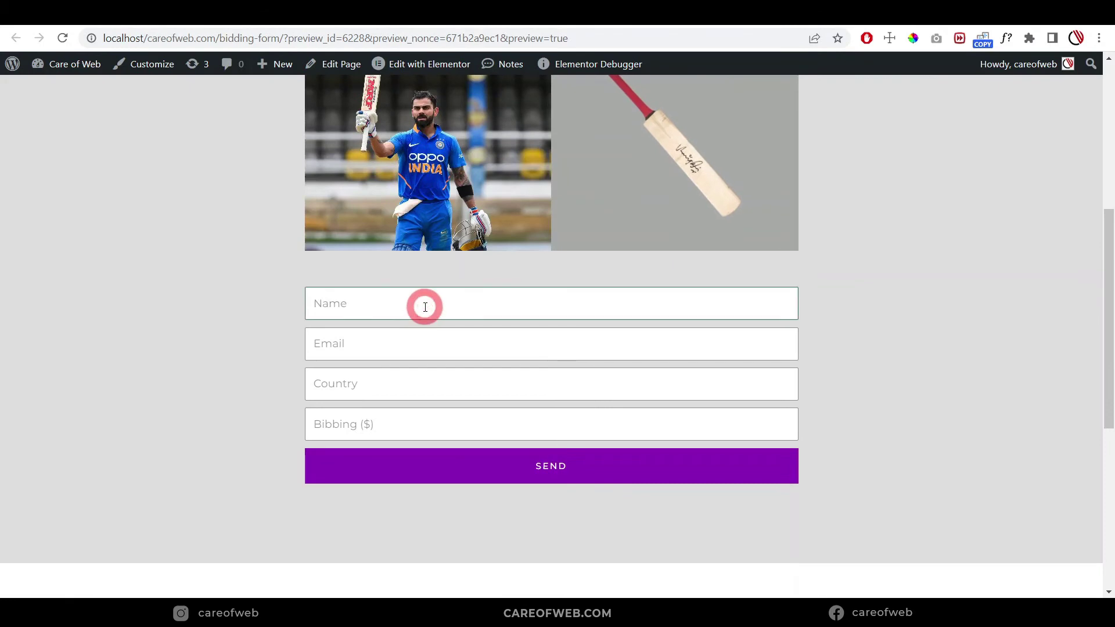
pyautogui.write('Supriya Kanjilal')
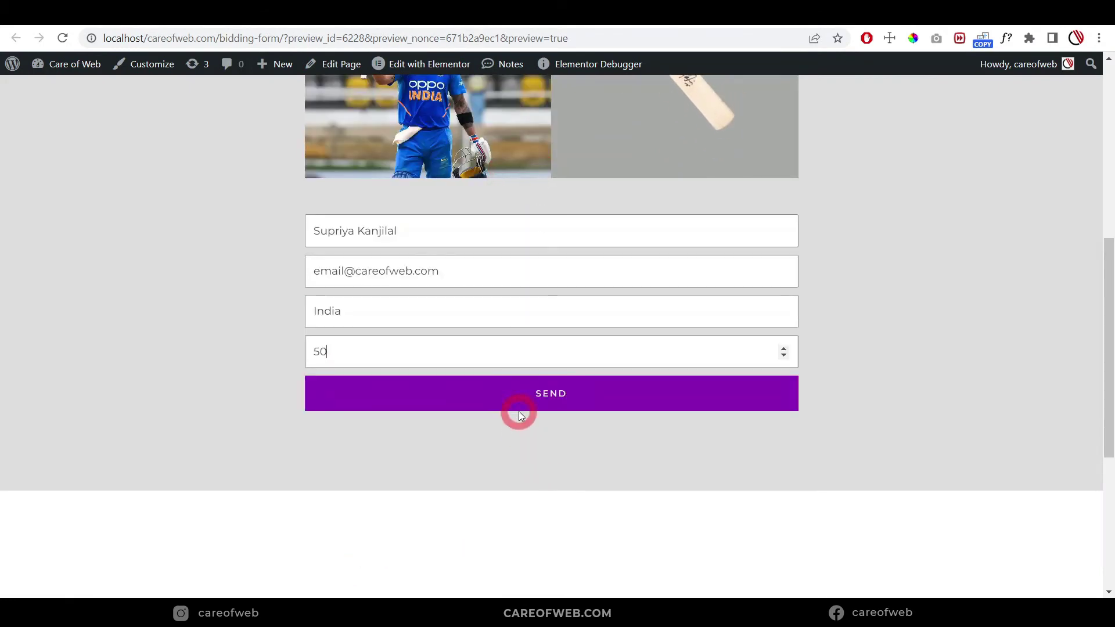
pyautogui.click(534, 400)
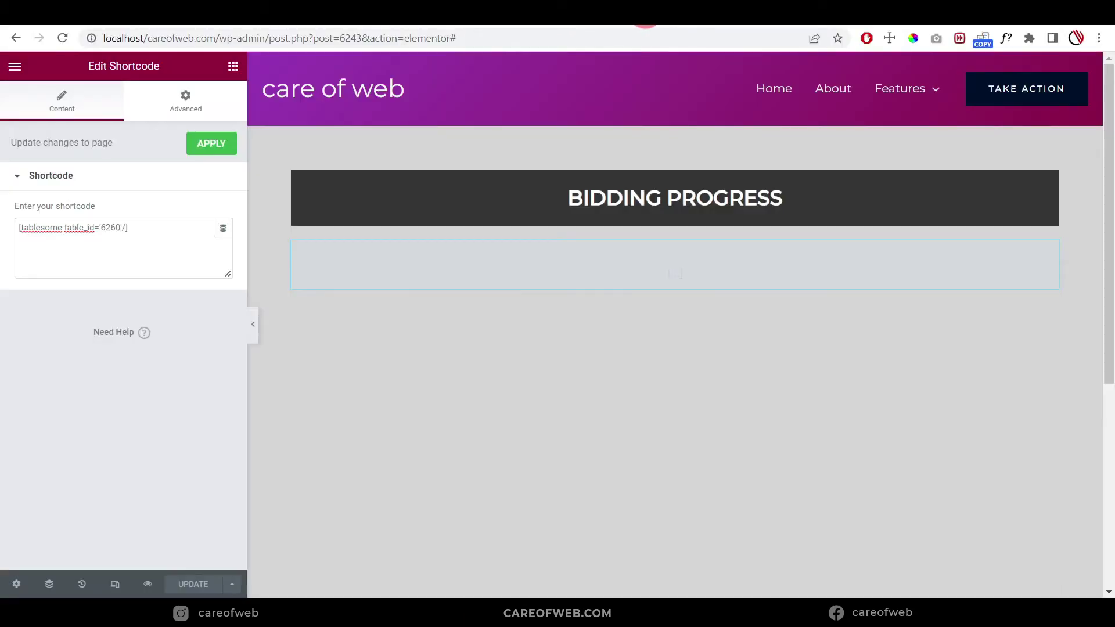
# Step: Reload the Bidding Progress preview to check the new bid appears
pyautogui.click(645, 24)
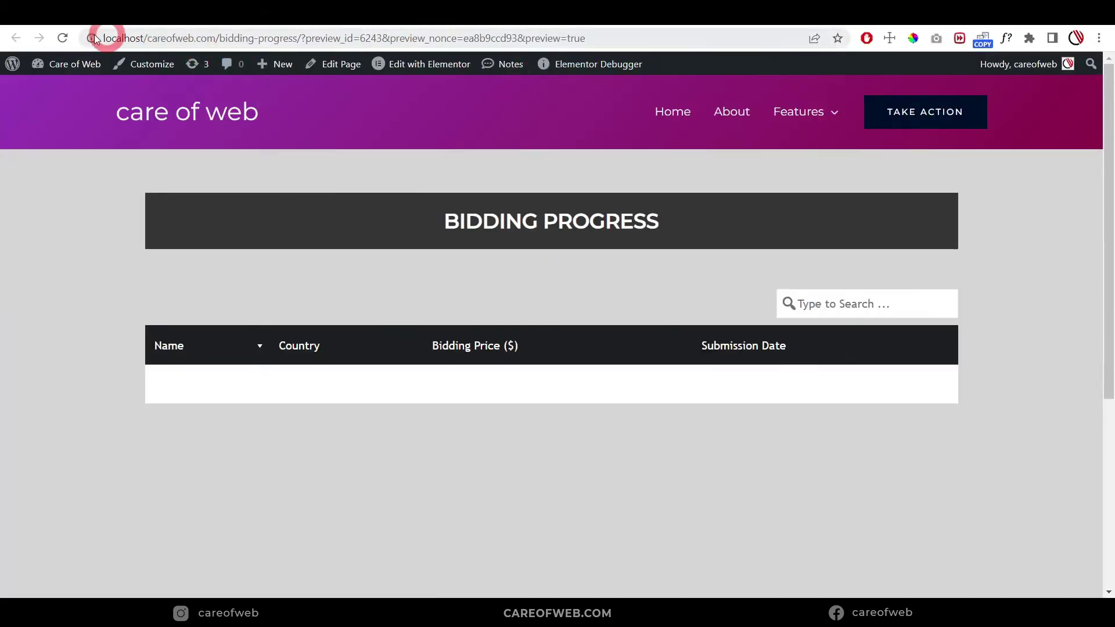
pyautogui.click(58, 38)
pyautogui.click(66, 185)
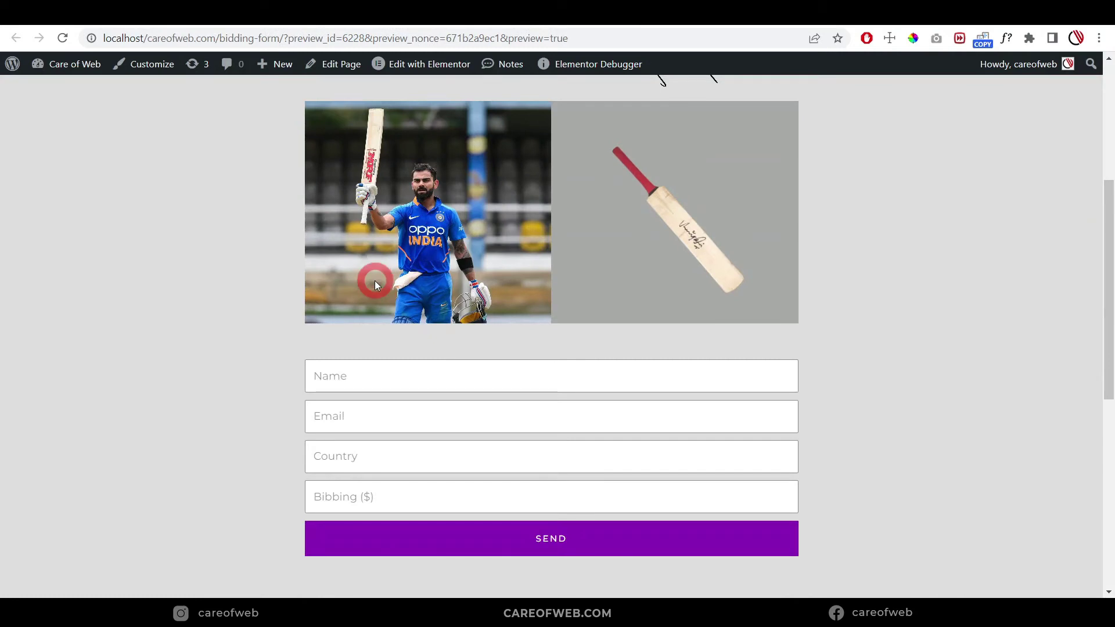
pyautogui.scroll(-3, 375, 280)
# Step: Fill in and send further bids from different bidders through the bidding form
pyautogui.scroll(4, 396, 241)
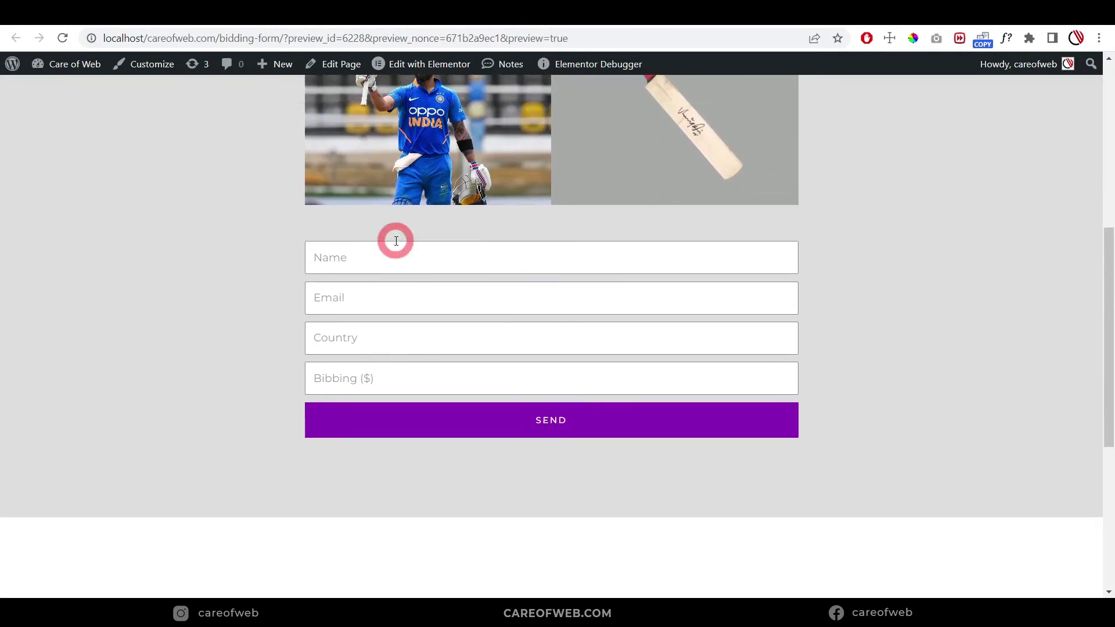
pyautogui.scroll(-4, 448, 256)
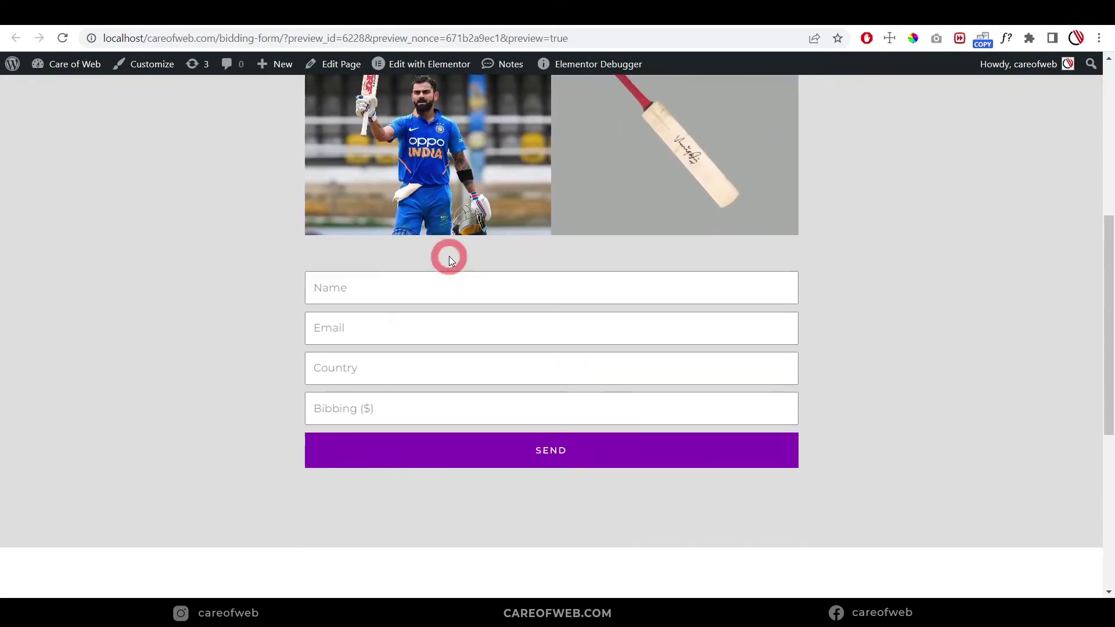
pyautogui.click(435, 234)
pyautogui.click(528, 391)
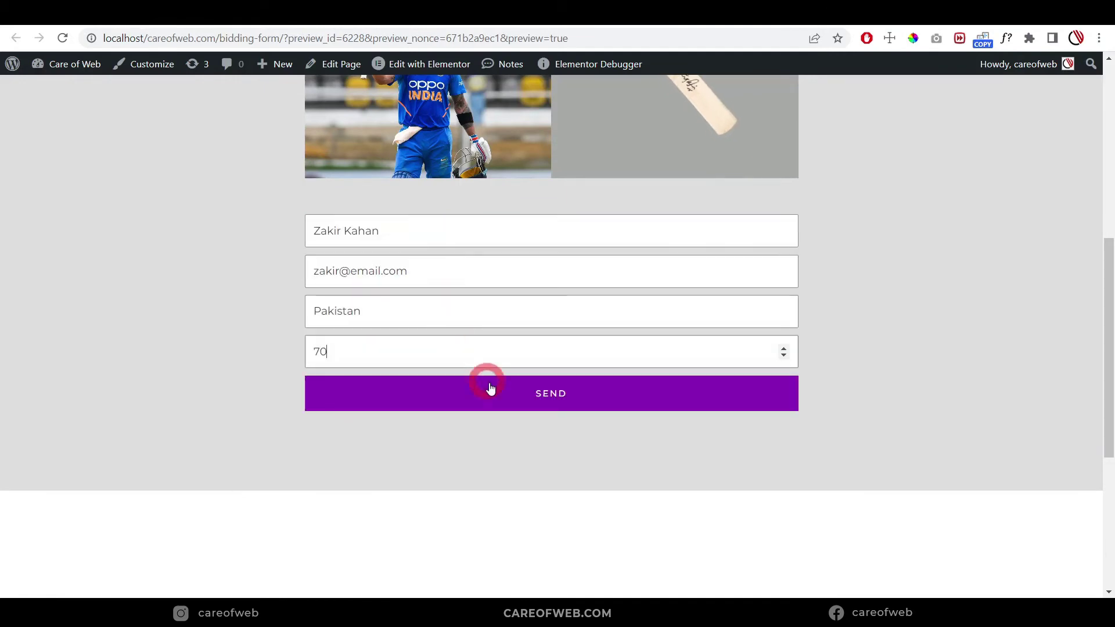
pyautogui.click(504, 397)
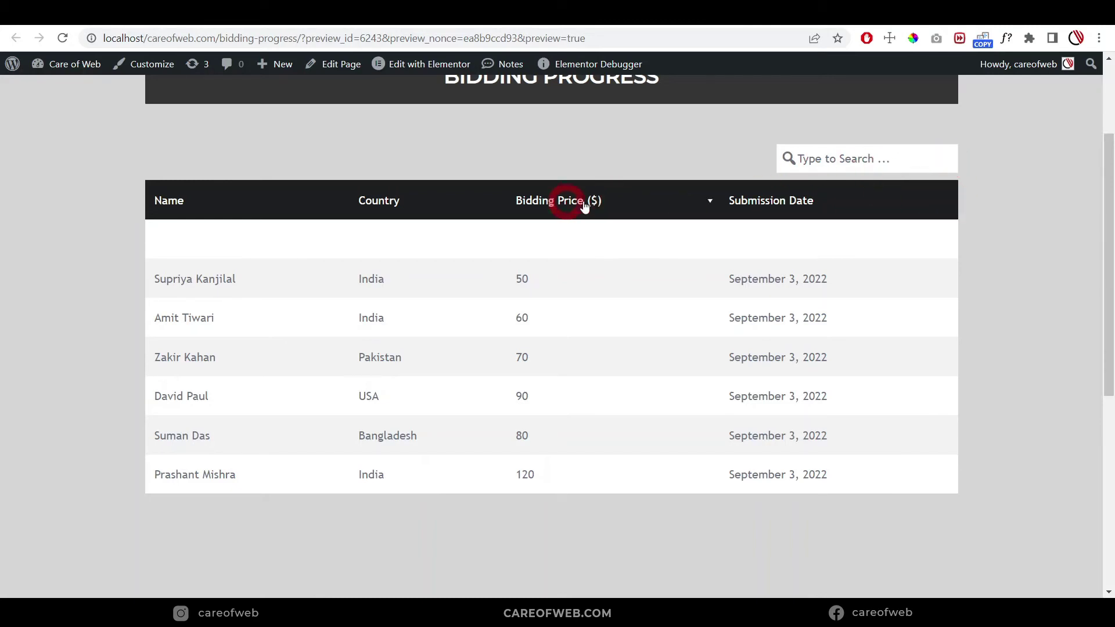
# Step: Sort the table by Bidding Price descending, then ascending, then by Country descending
pyautogui.click(711, 203)
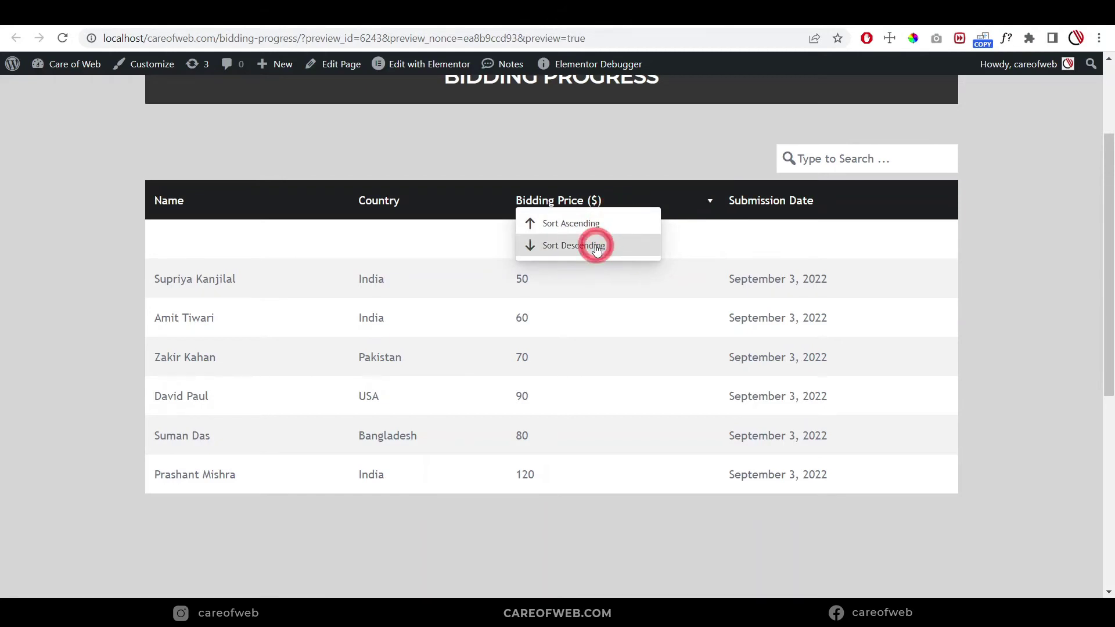
pyautogui.click(602, 256)
pyautogui.click(614, 211)
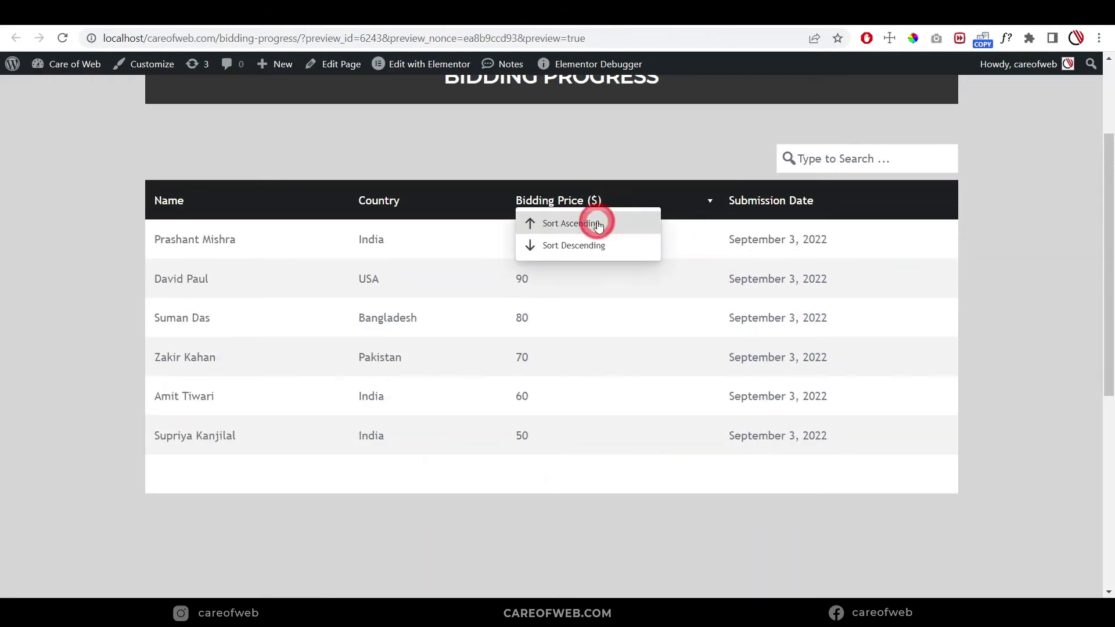
pyautogui.click(592, 221)
pyautogui.click(427, 200)
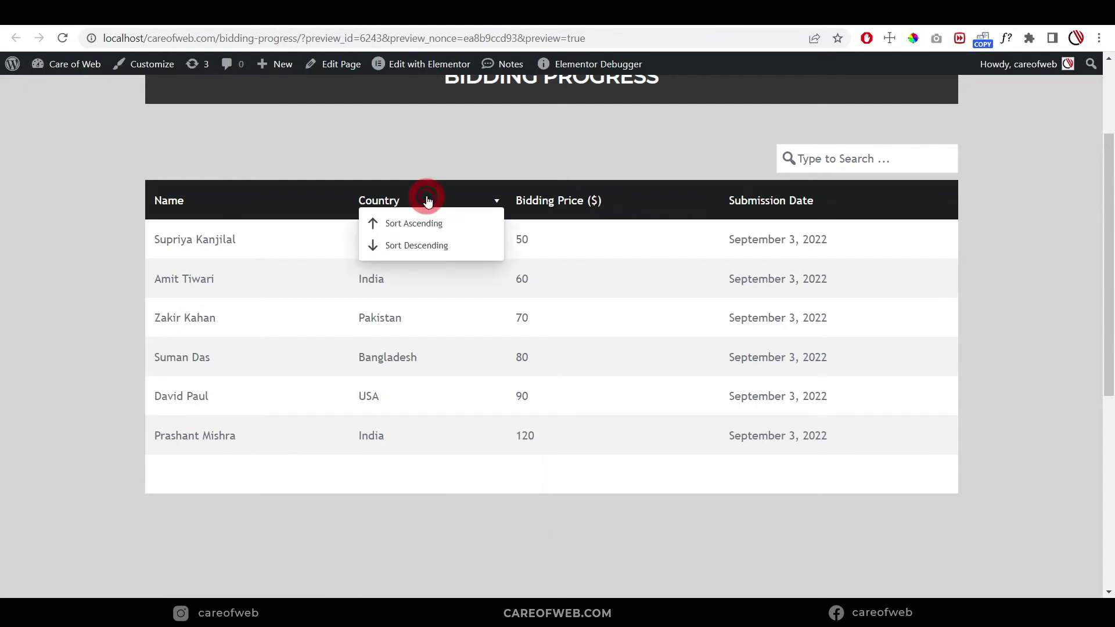
pyautogui.click(407, 244)
pyautogui.scroll(1, 558, 294)
pyautogui.scroll(-3, 585, 263)
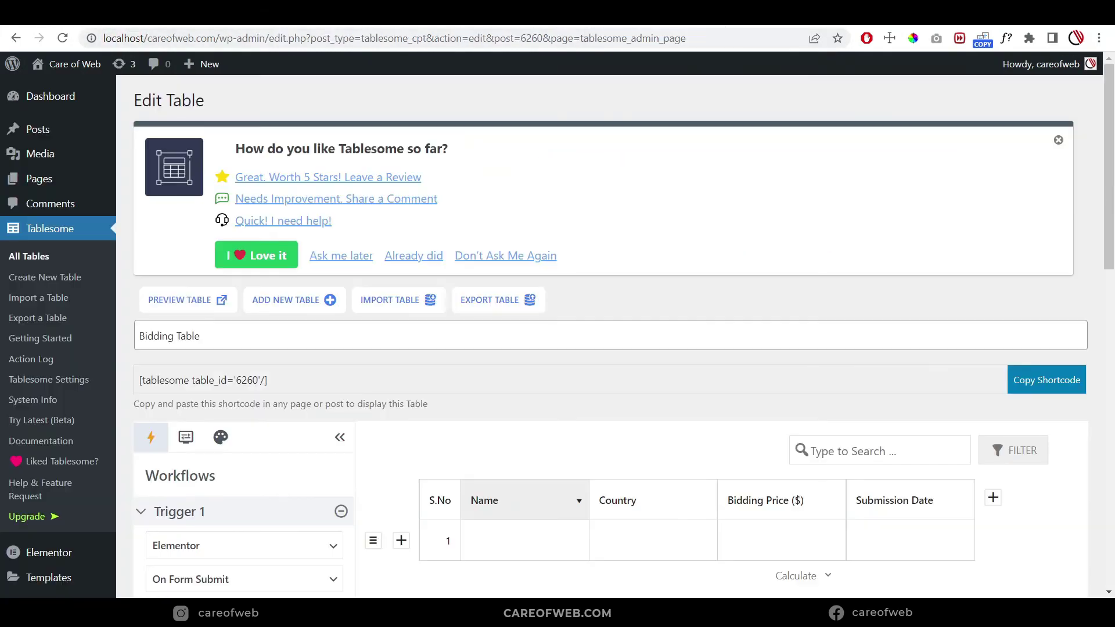
# Step: In the table's Display Settings, set Number of Rows per page to 3
pyautogui.scroll(-5, 358, 367)
pyautogui.scroll(3, 358, 367)
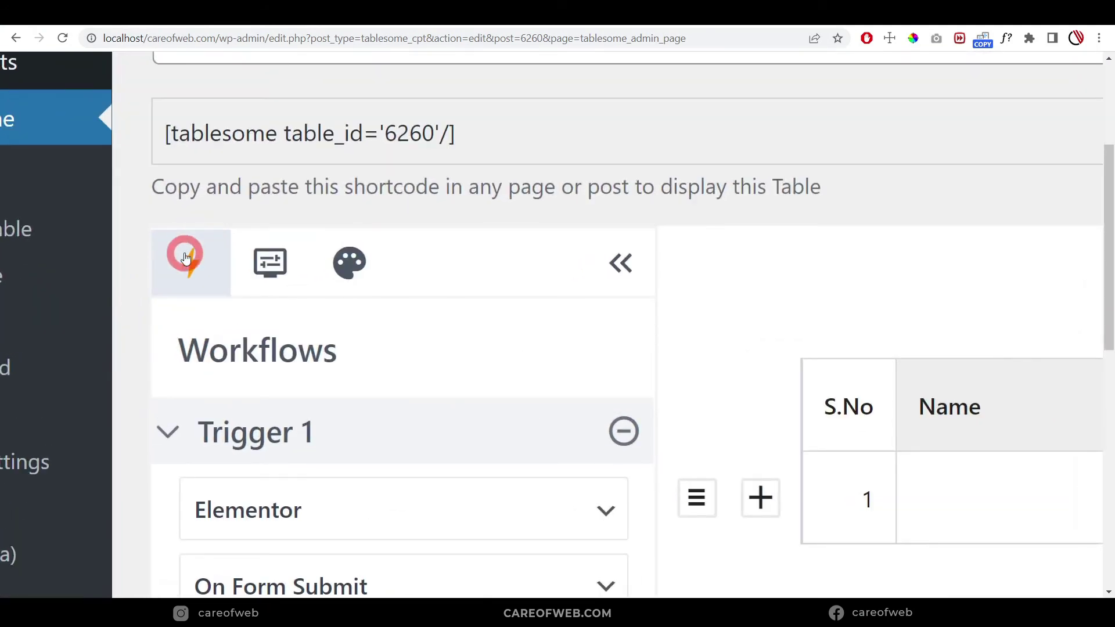
pyautogui.click(265, 271)
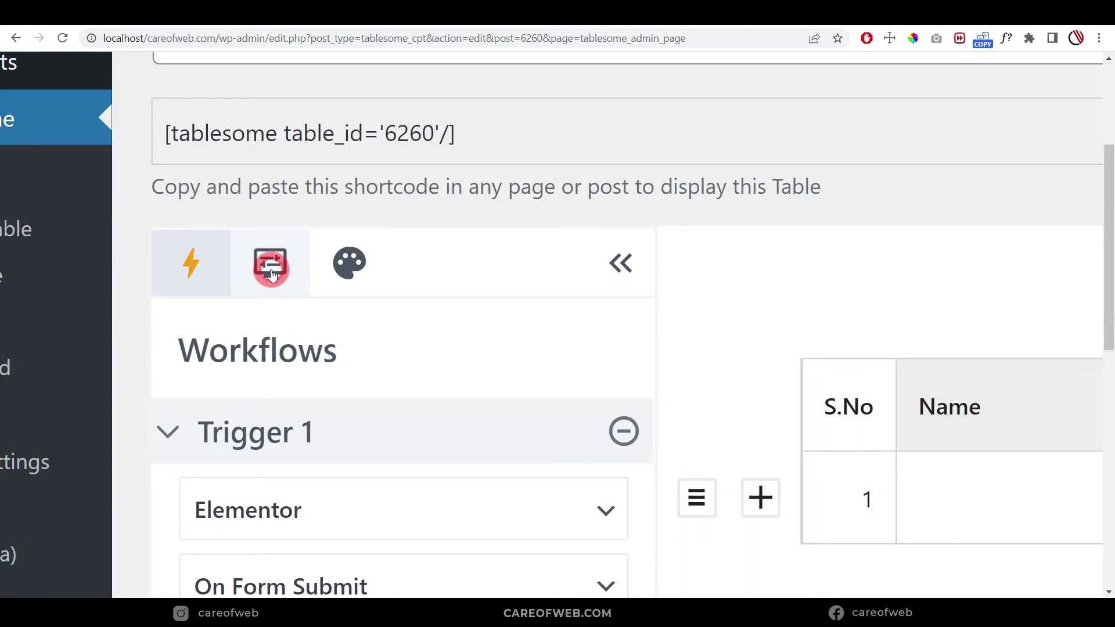
pyautogui.hotkey('ctrl', '0')
pyautogui.click(218, 262)
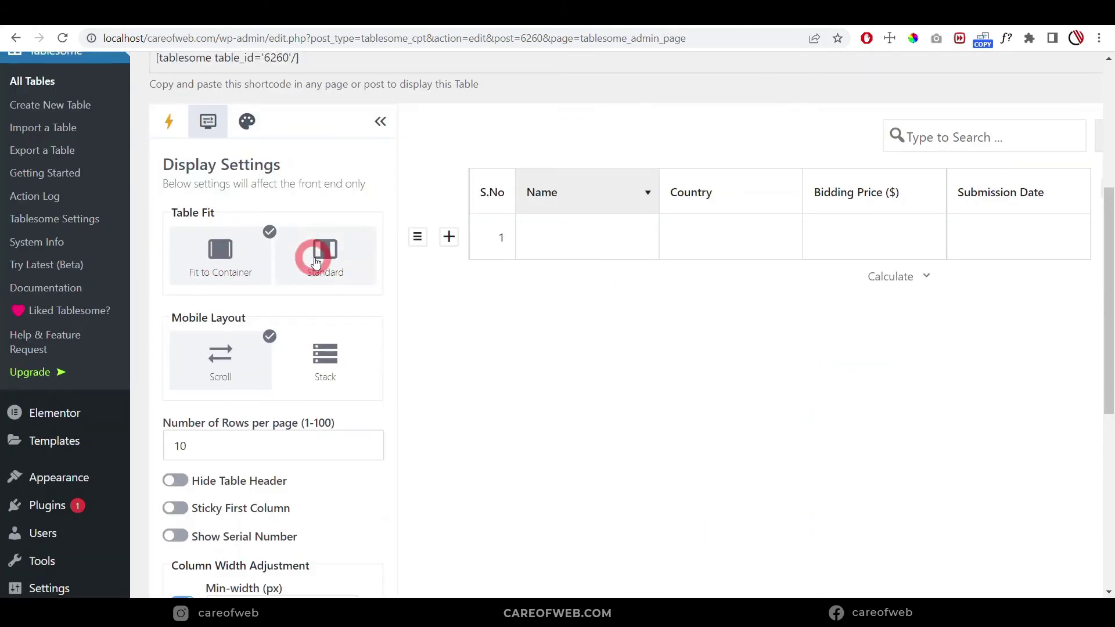
pyautogui.scroll(-2, 316, 249)
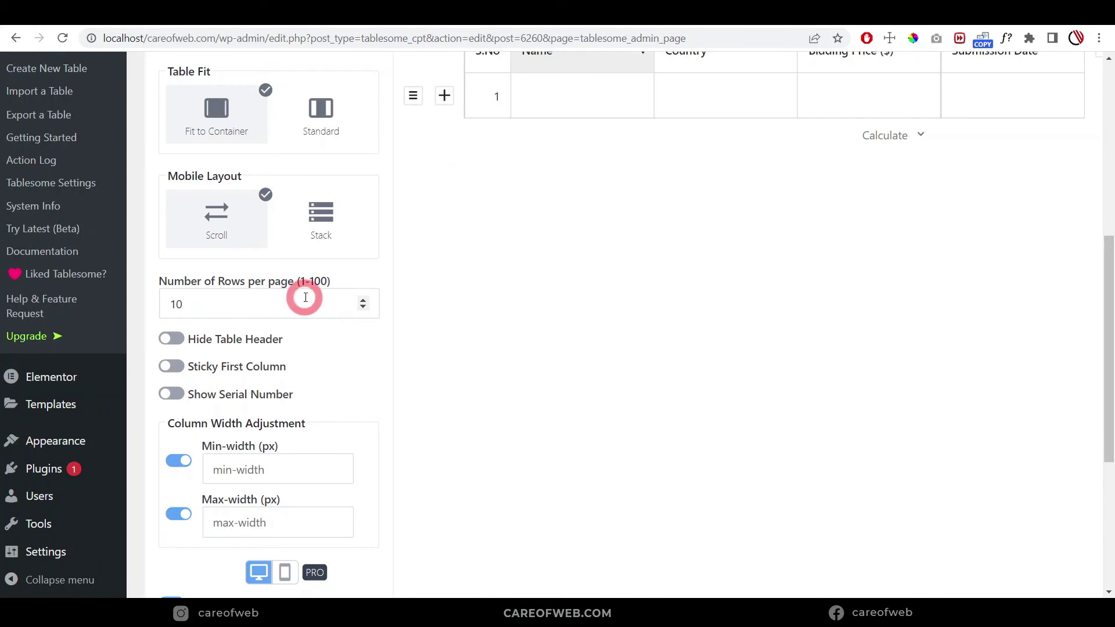
pyautogui.doubleClick(174, 304)
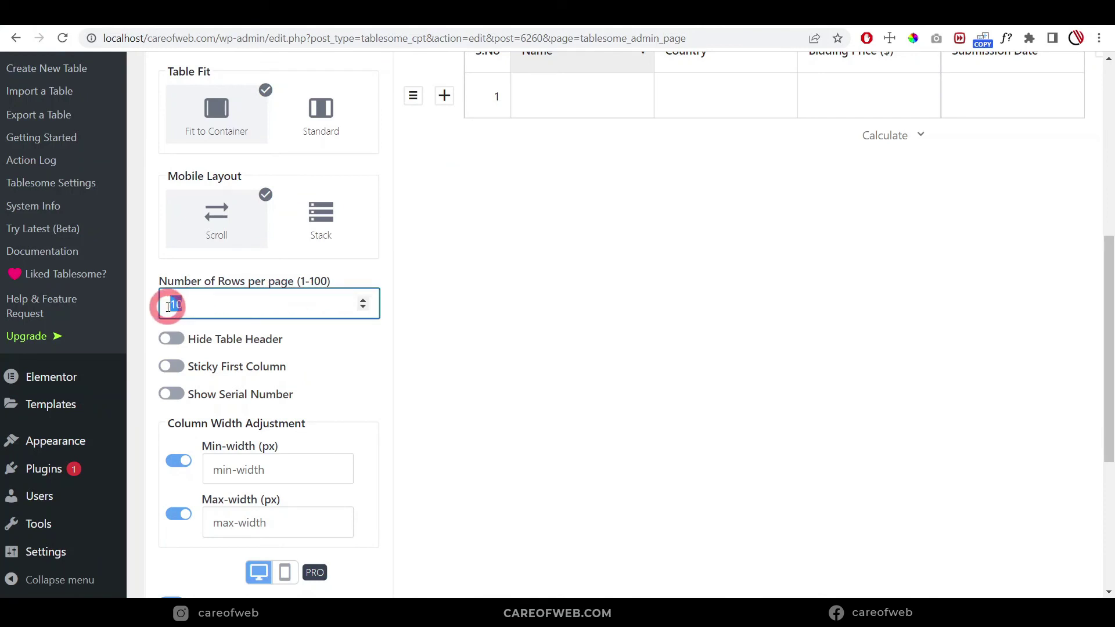
# Step: Turn on Show Serial Number and Show Filter, then update the table
pyautogui.scroll(-1, 323, 348)
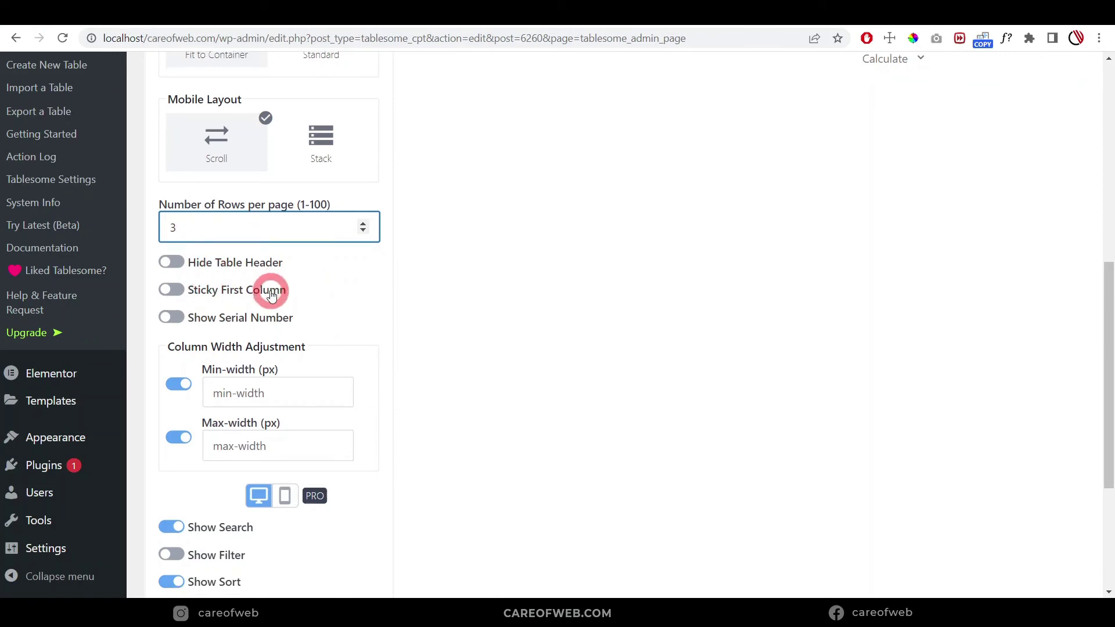
pyautogui.scroll(-1, 269, 291)
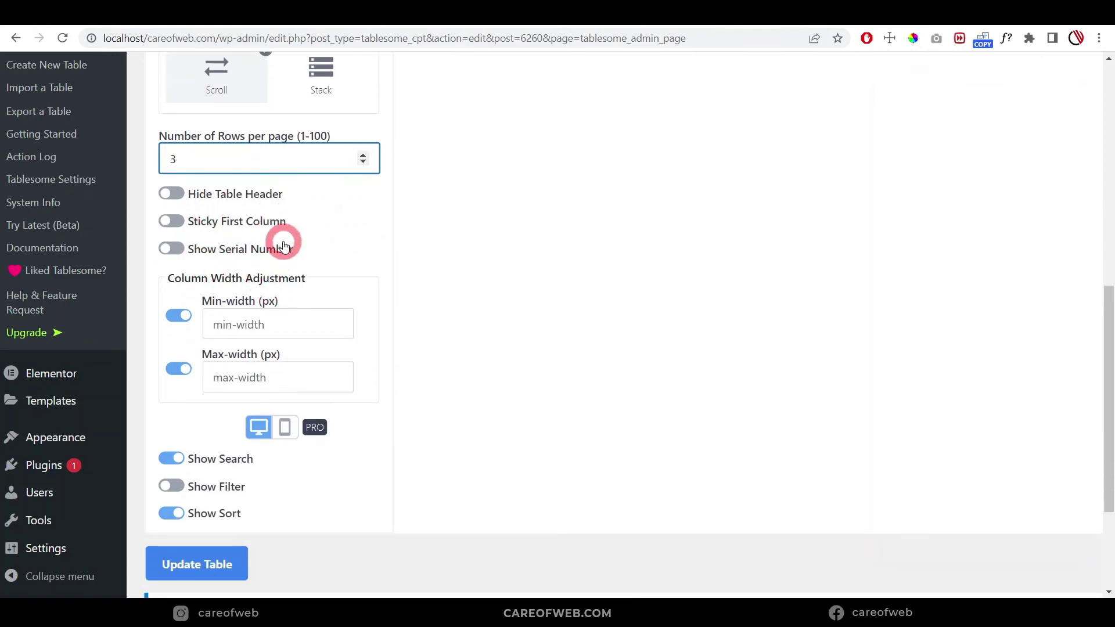
pyautogui.click(174, 248)
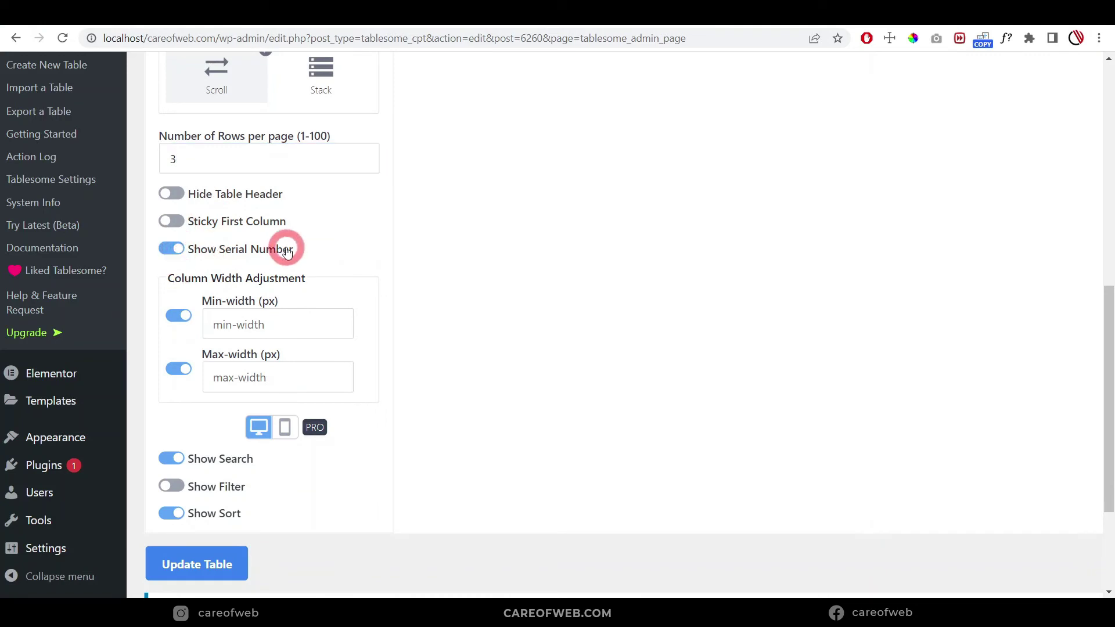
pyautogui.scroll(-1, 273, 241)
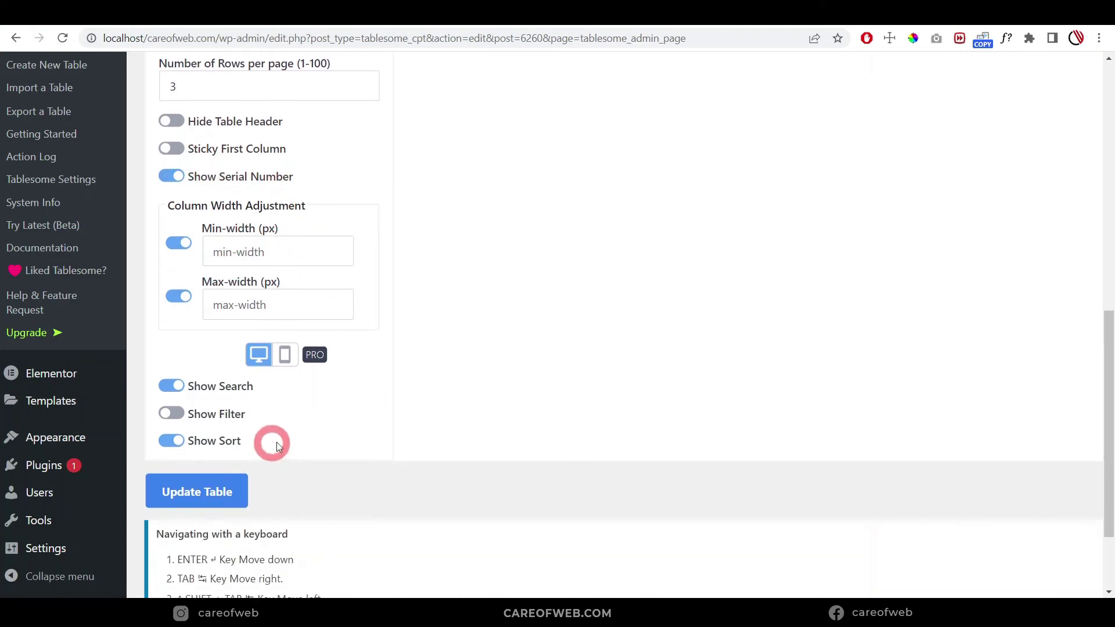
pyautogui.scroll(-2, 290, 424)
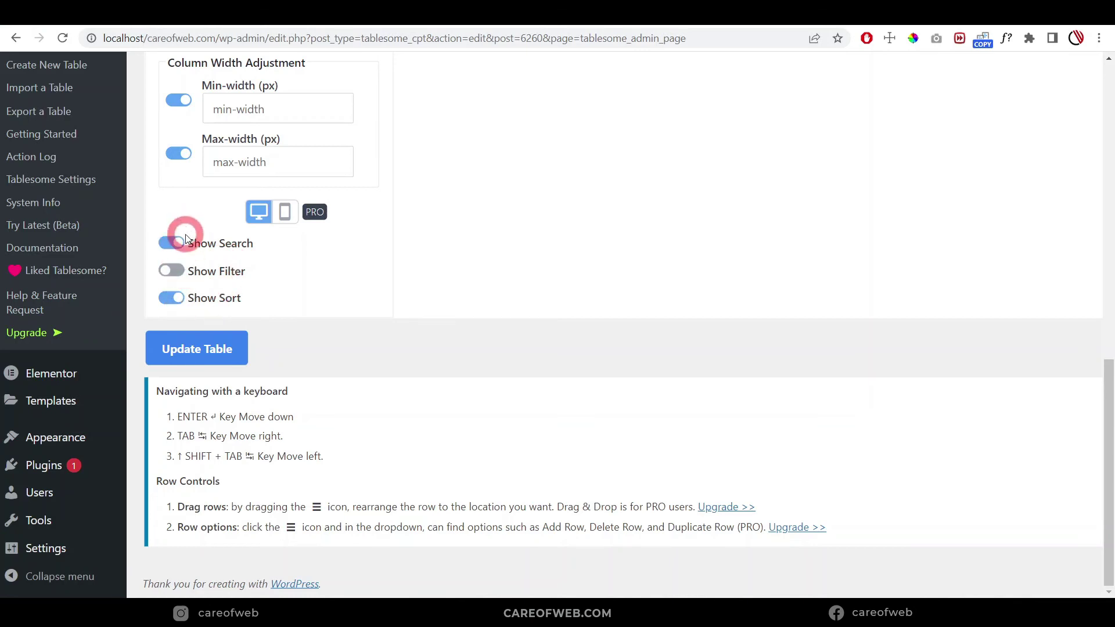
pyautogui.click(173, 270)
pyautogui.scroll(1, 214, 287)
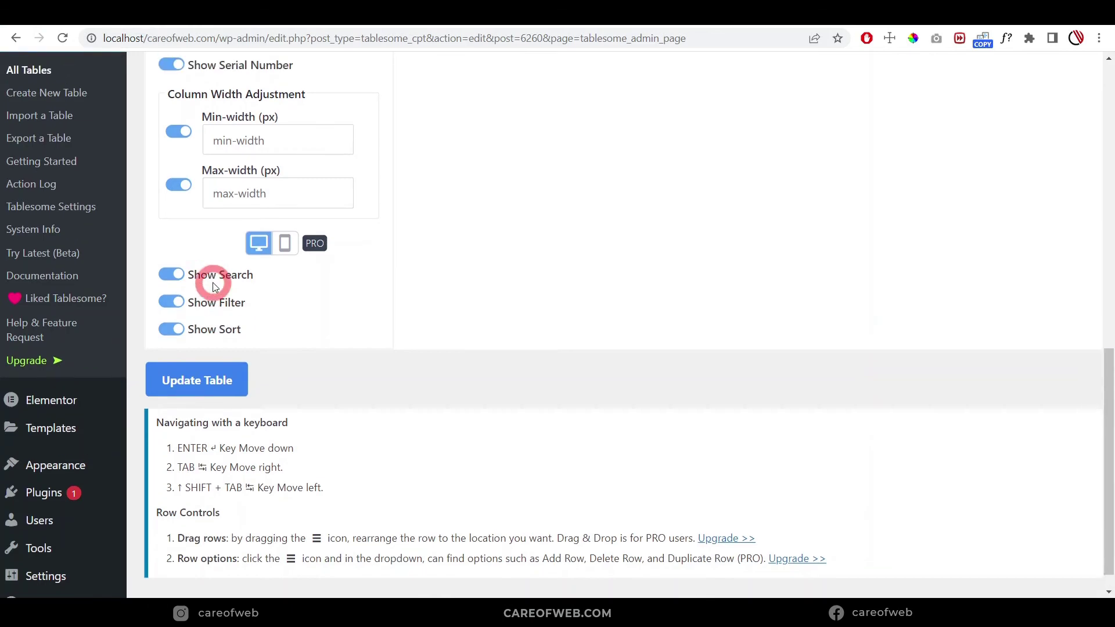
pyautogui.scroll(5, 213, 282)
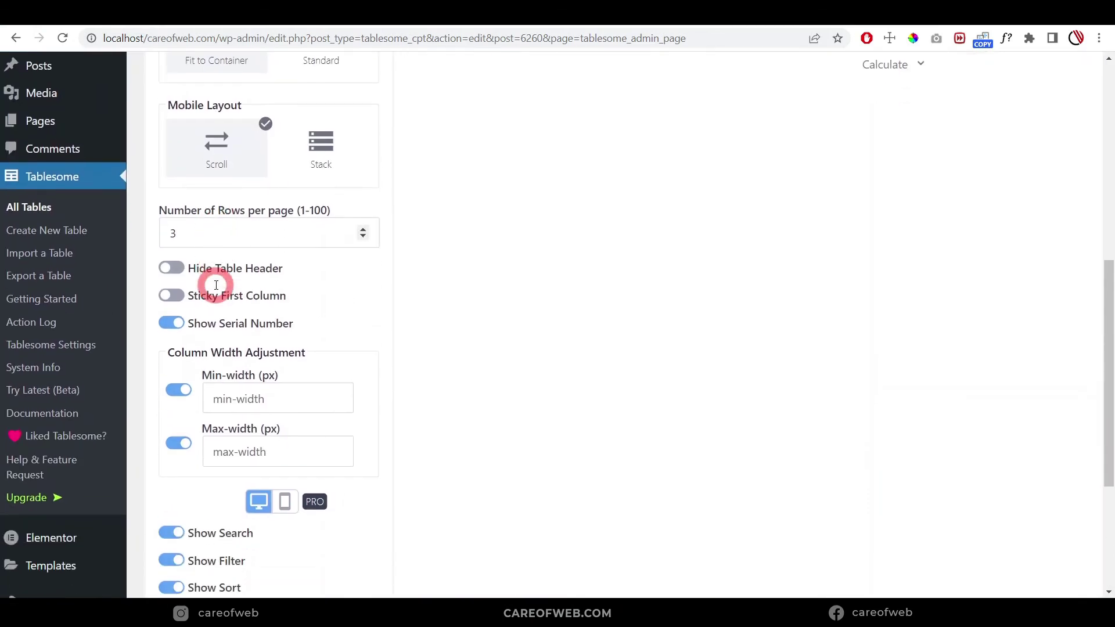
pyautogui.scroll(-5, 216, 285)
pyautogui.click(194, 347)
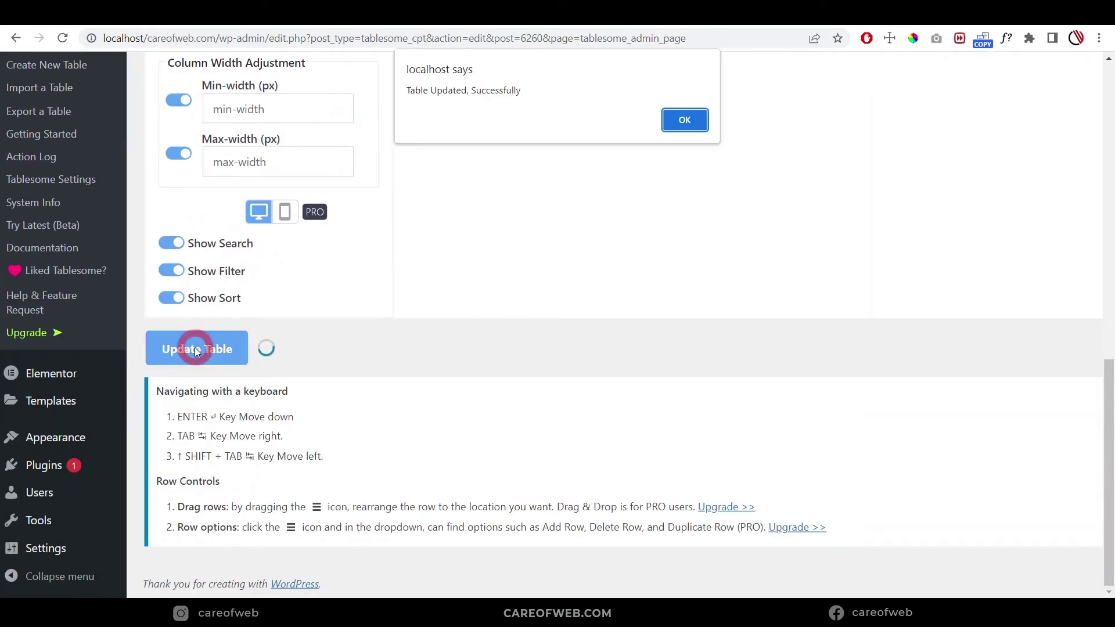
# Step: Dismiss the table-updated alert and reload the Bidding Progress preview
pyautogui.click(685, 119)
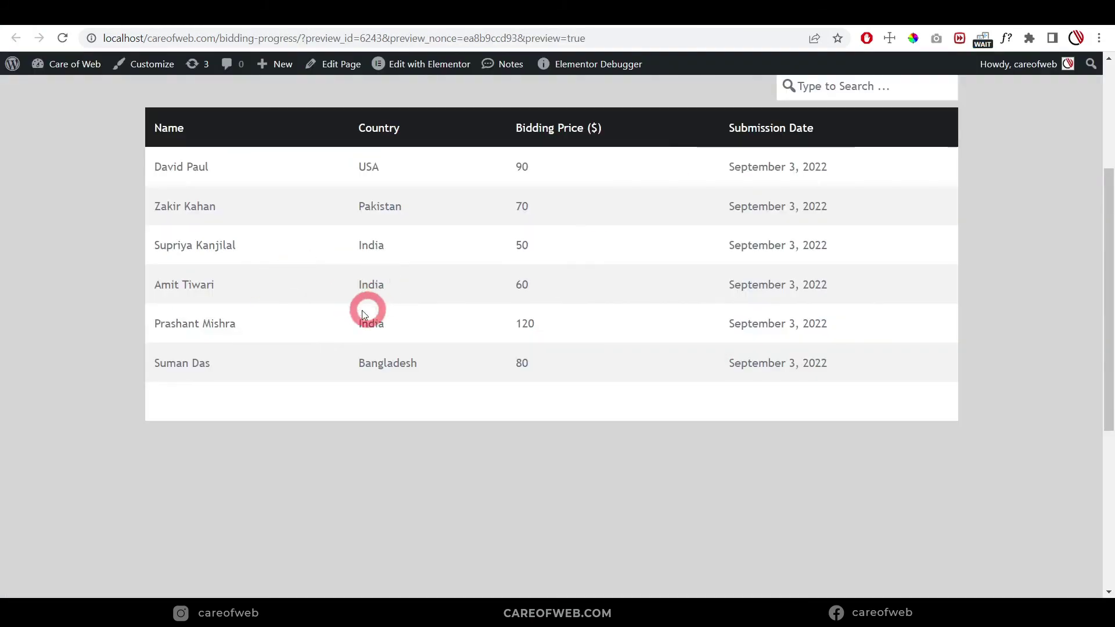
pyautogui.scroll(4, 369, 299)
pyautogui.scroll(-1, 413, 282)
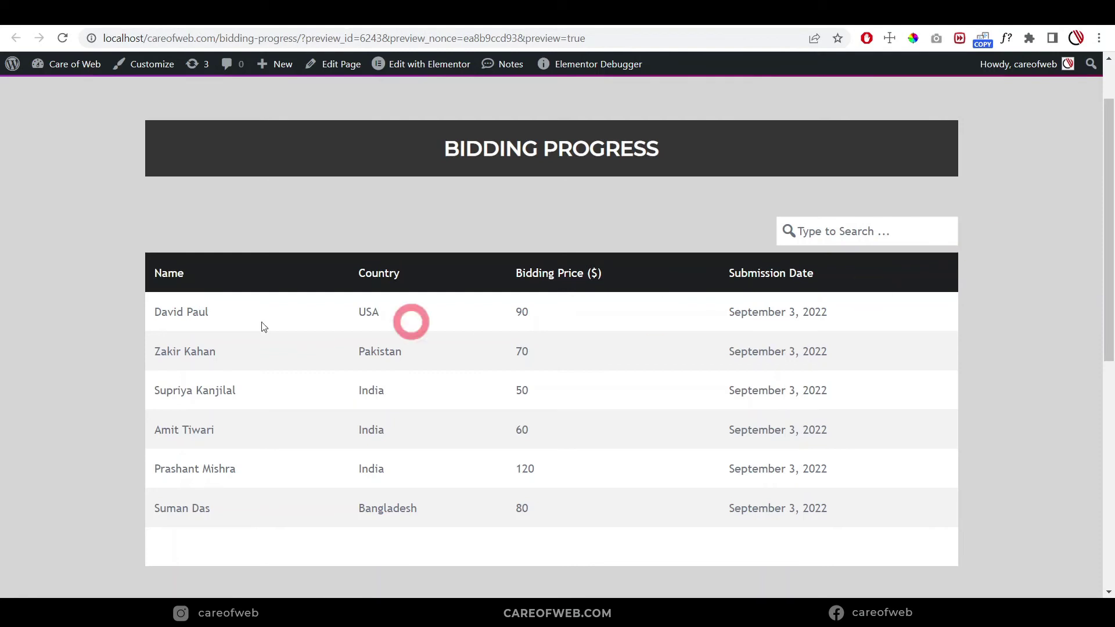
pyautogui.click(64, 39)
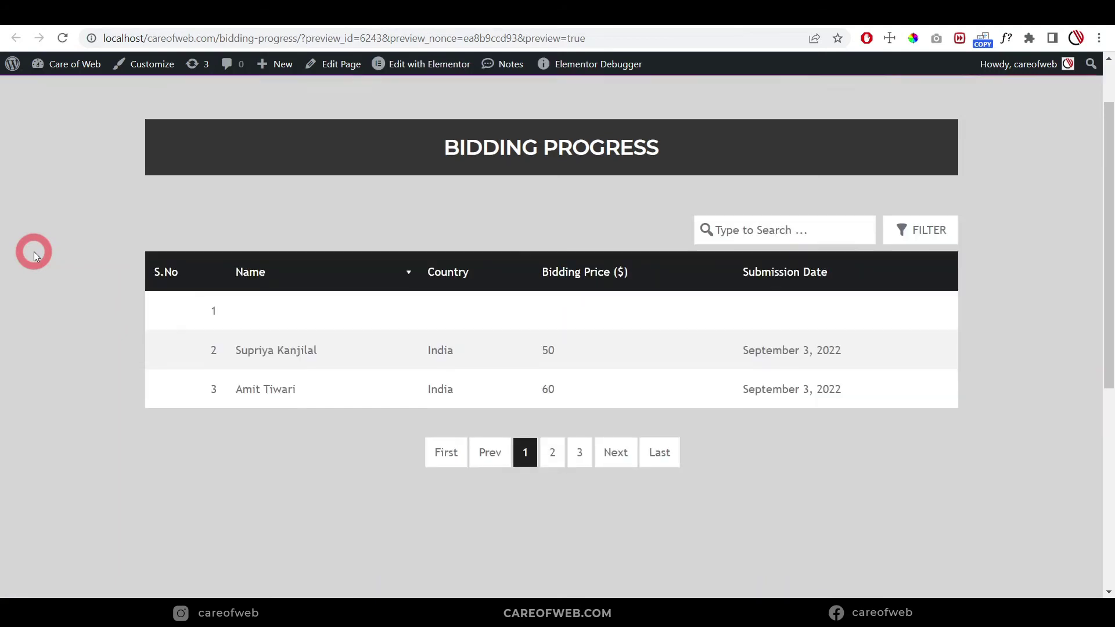
pyautogui.scroll(-1, 195, 250)
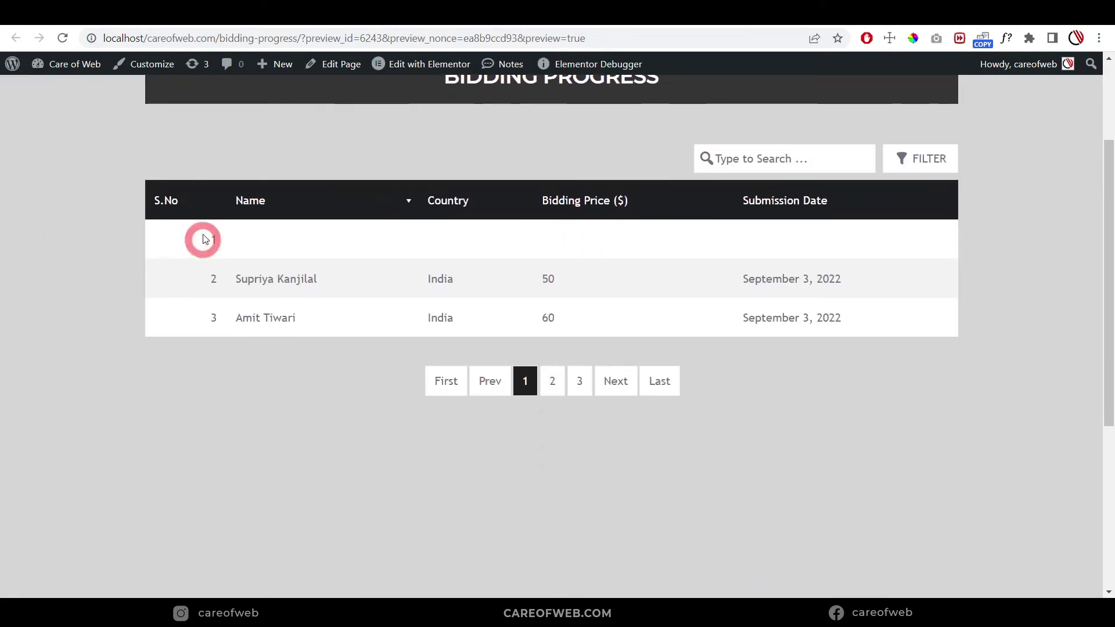
pyautogui.scroll(1, 250, 302)
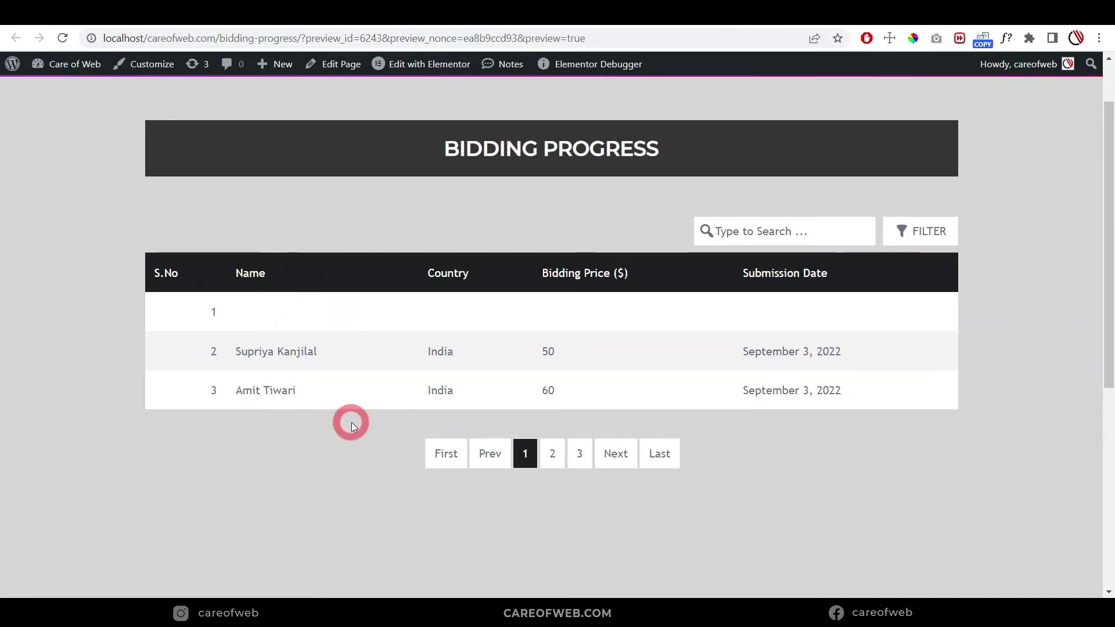
# Step: Try the table's pagination, filter and search controls, then return to the table editor
pyautogui.click(445, 459)
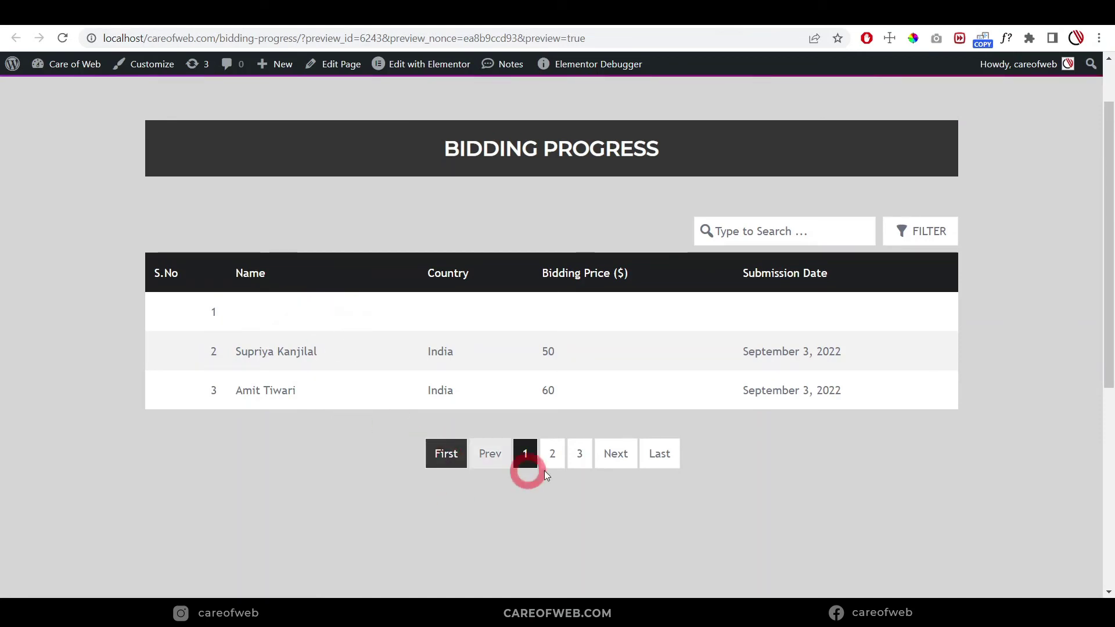
pyautogui.click(476, 465)
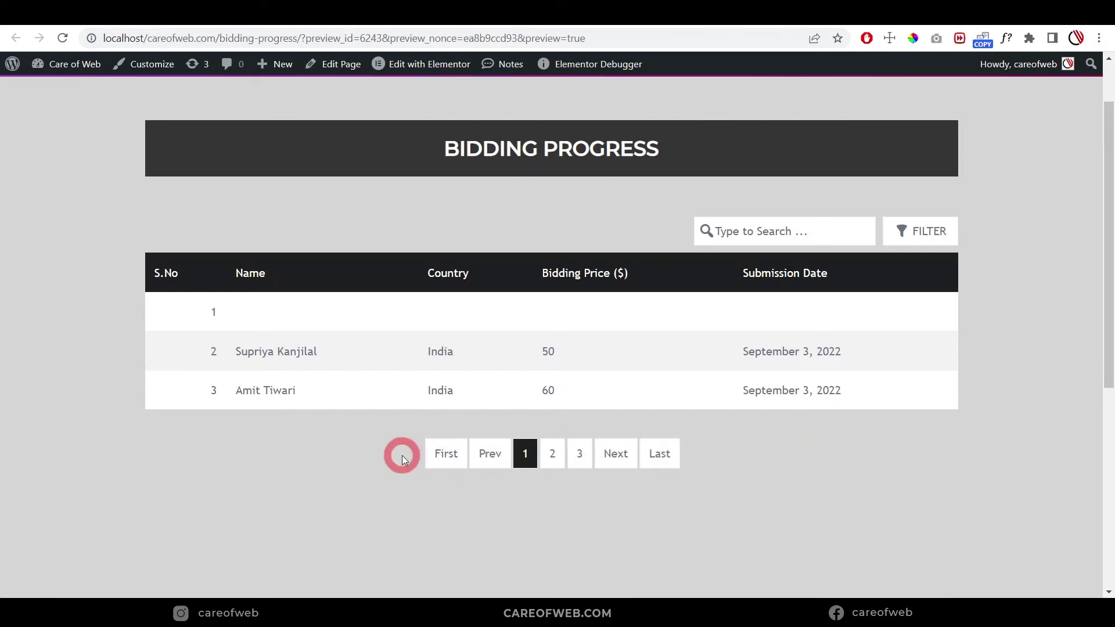
pyautogui.click(927, 235)
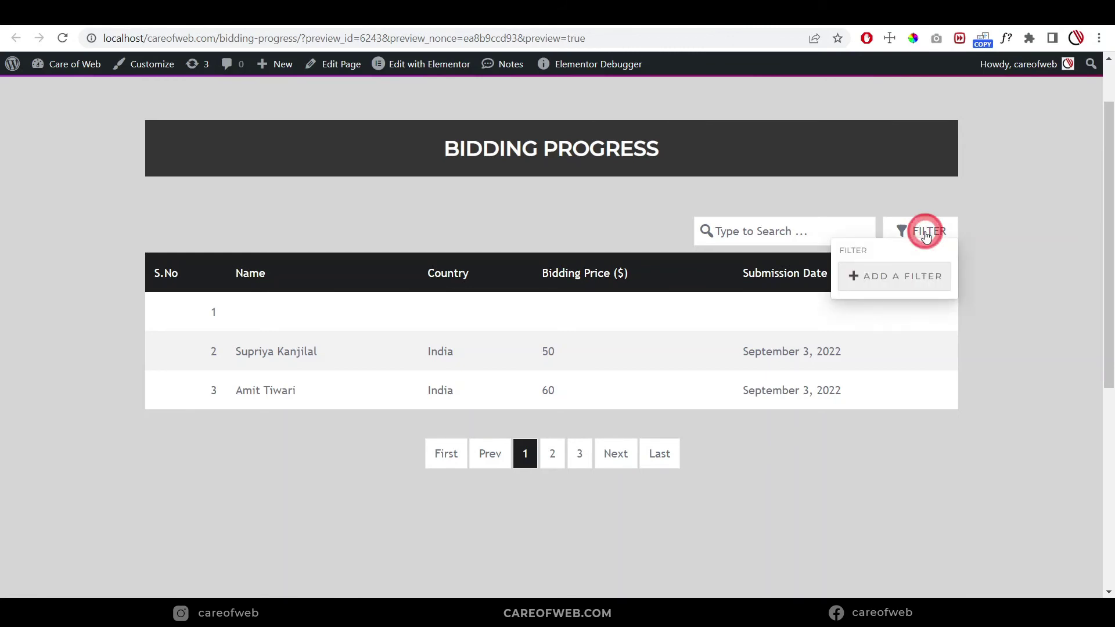
pyautogui.click(926, 235)
pyautogui.click(793, 233)
pyautogui.click(889, 224)
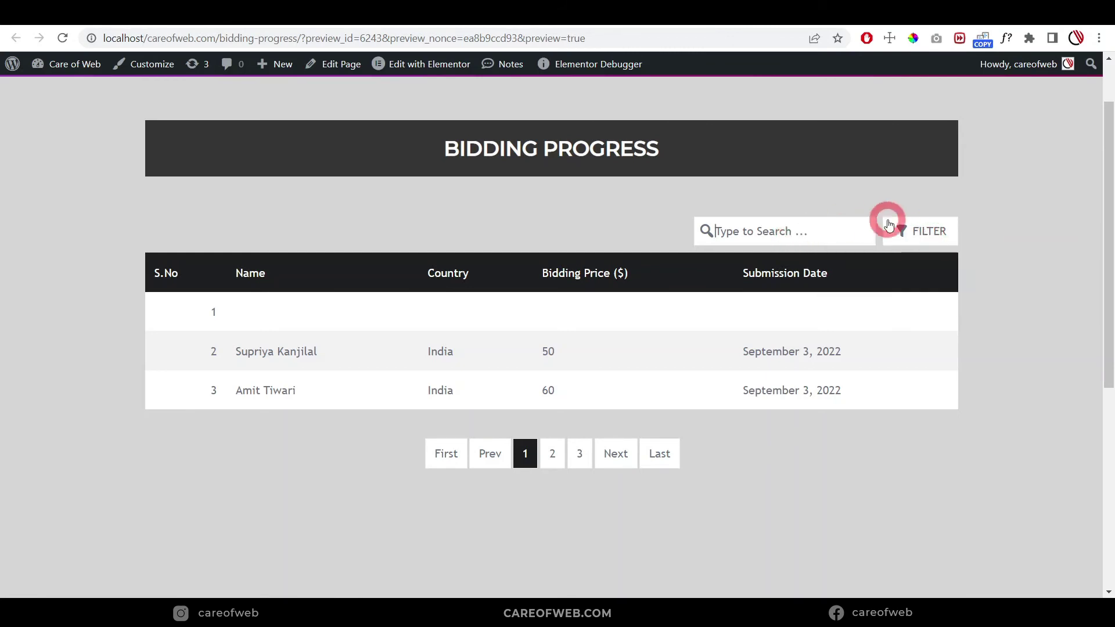
pyautogui.click(762, 232)
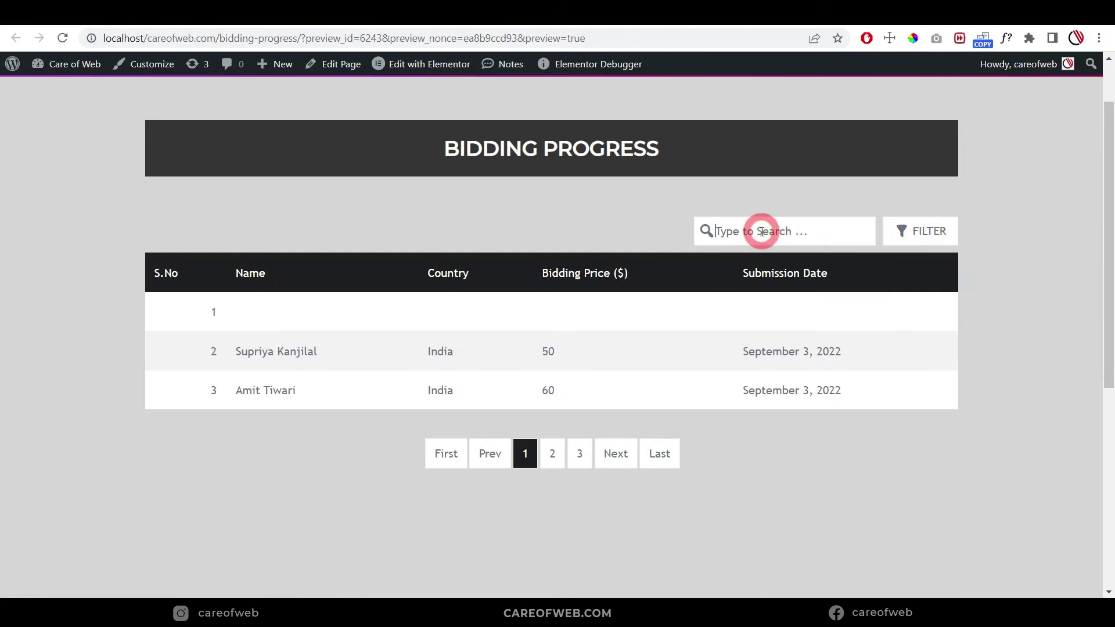
pyautogui.click(60, 24)
pyautogui.scroll(-7, 292, 343)
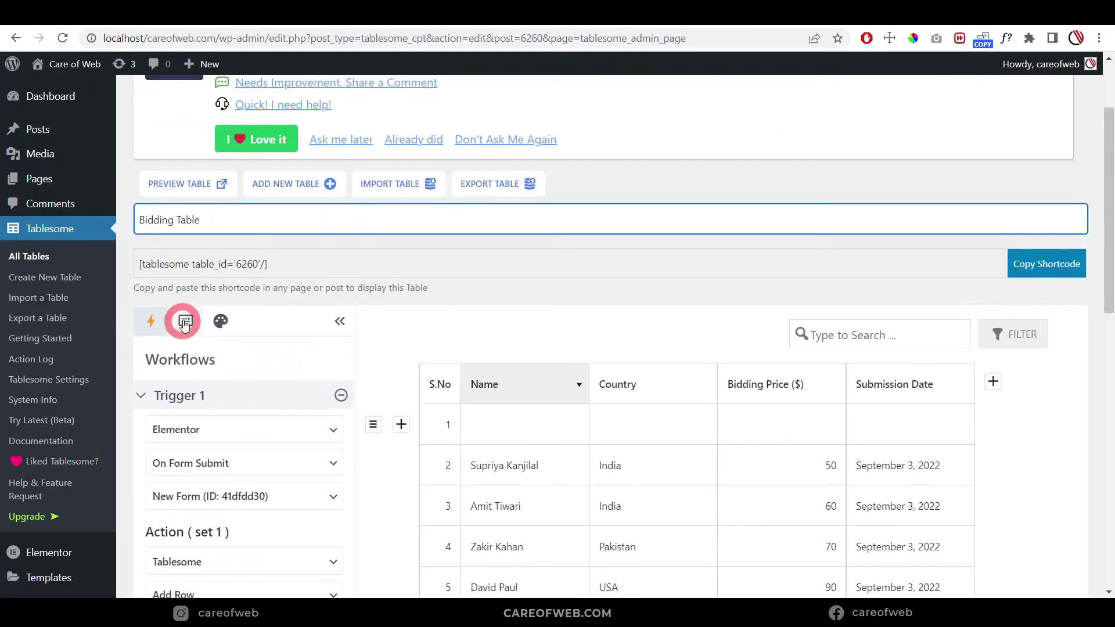
# Step: Inspect the Bidding Table rows against the preview, confirming the empty first row remains
pyautogui.click(185, 103)
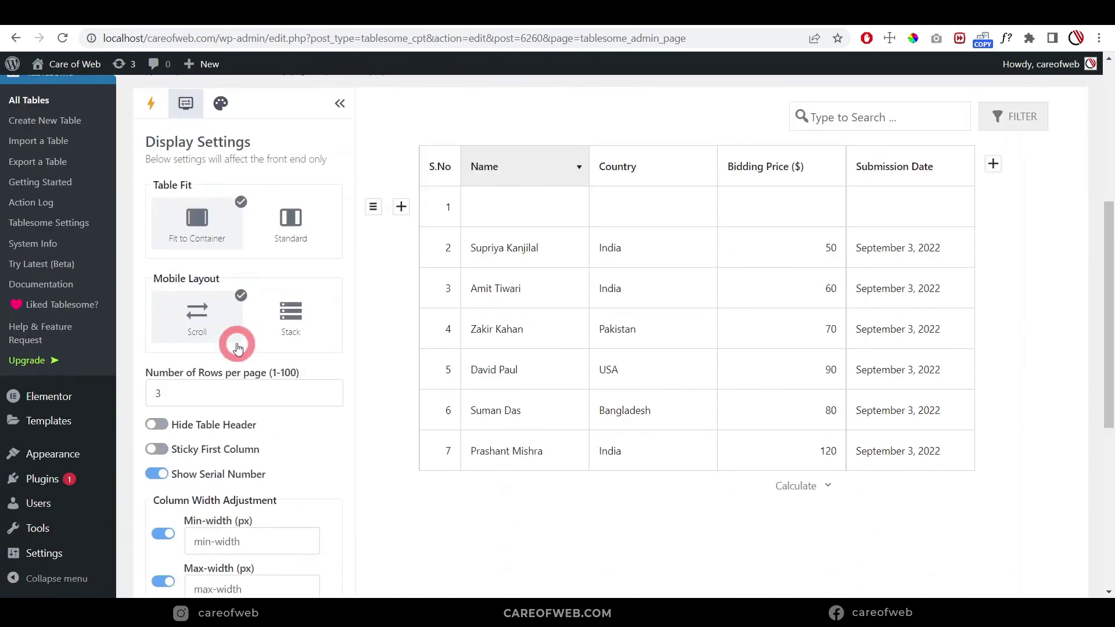
pyautogui.scroll(-3, 237, 346)
pyautogui.scroll(-1, 237, 348)
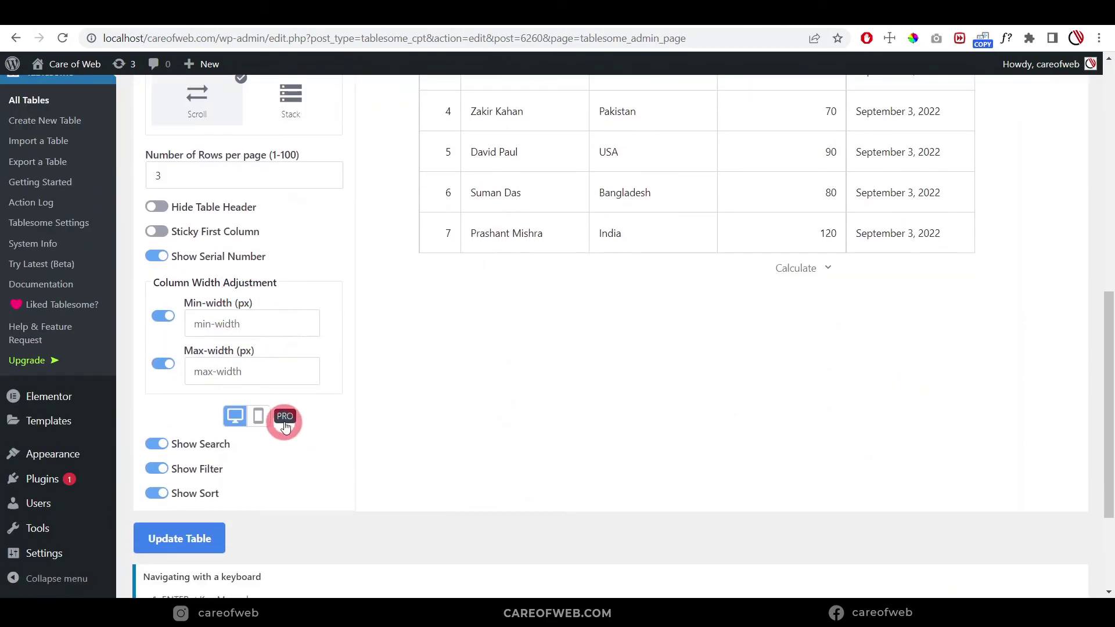
pyautogui.scroll(-3, 289, 420)
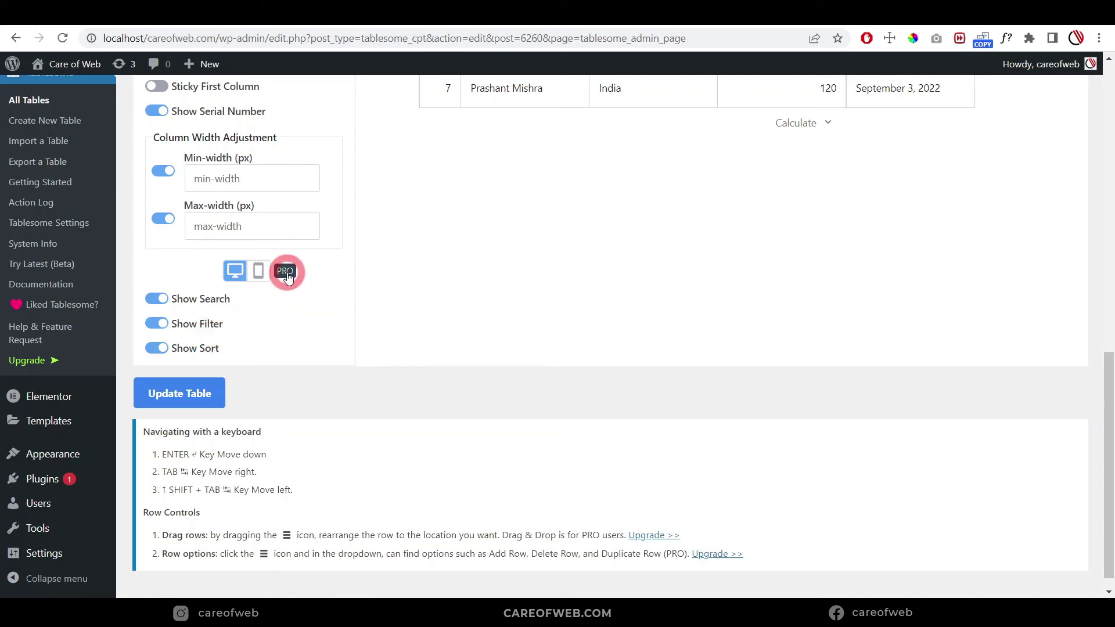
pyautogui.scroll(8, 285, 307)
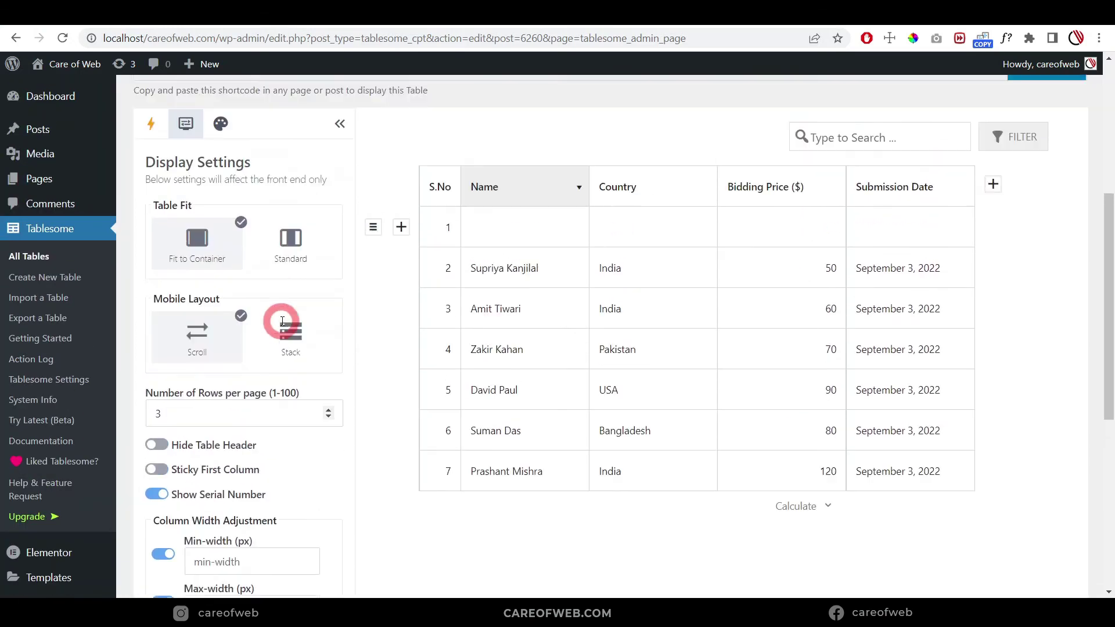
pyautogui.click(489, 313)
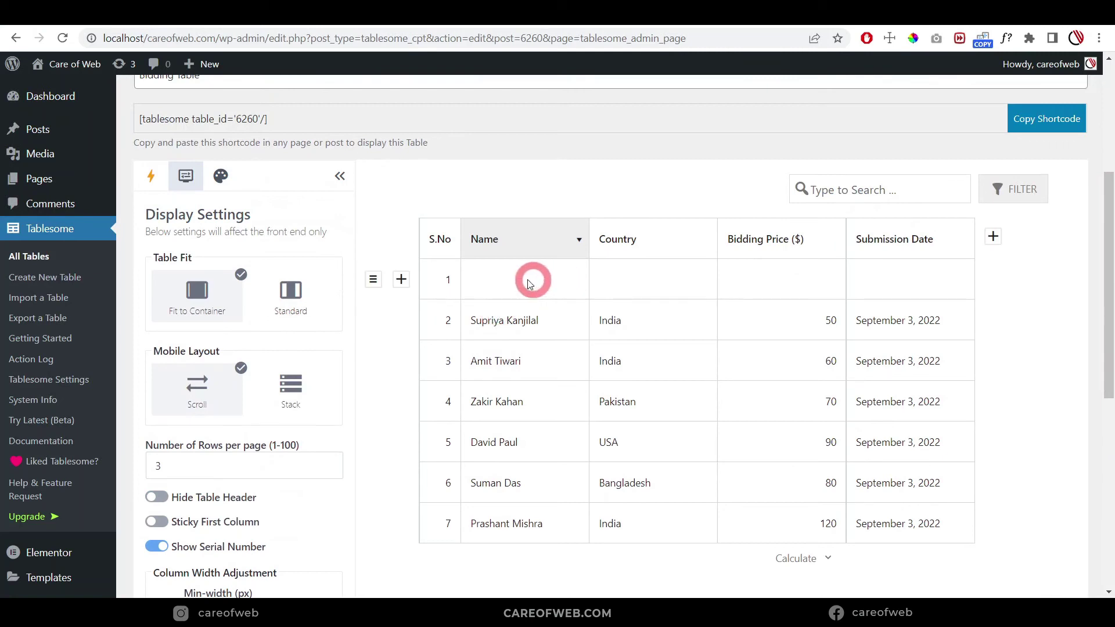
pyautogui.click(686, 27)
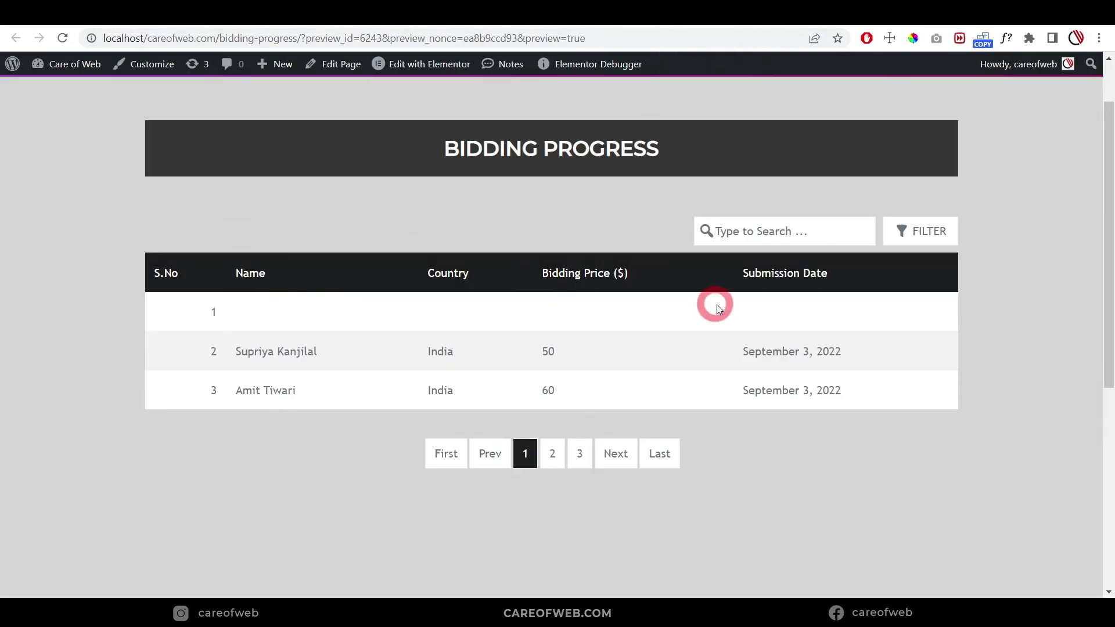
pyautogui.click(168, 102)
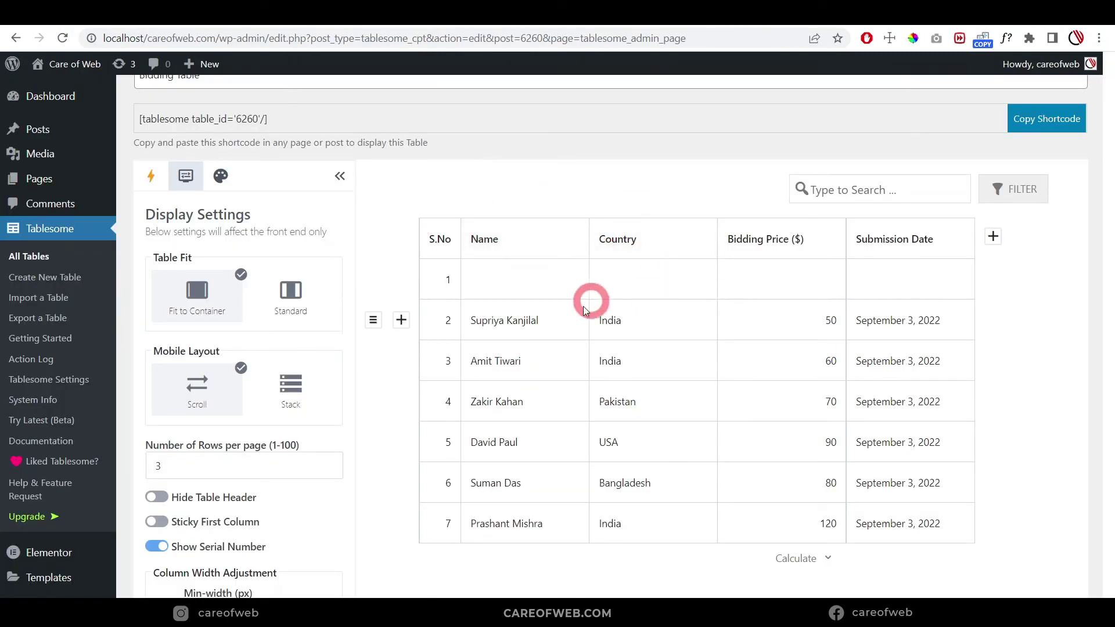
pyautogui.scroll(5, 353, 262)
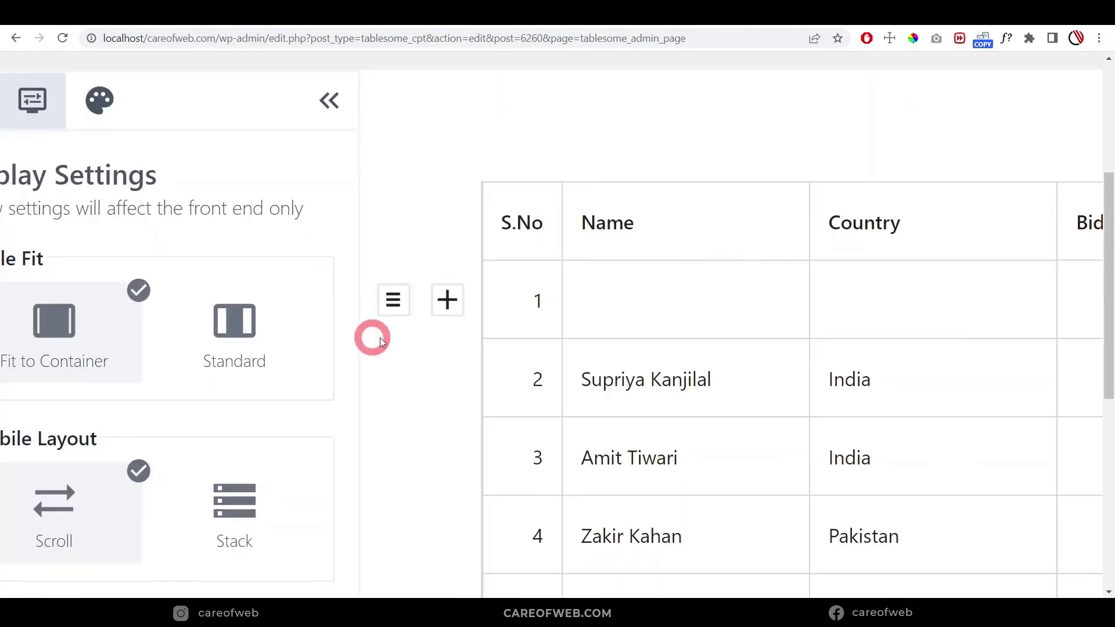
# Step: Delete the empty row 1 from its row menu and confirm with OK
pyautogui.click(393, 300)
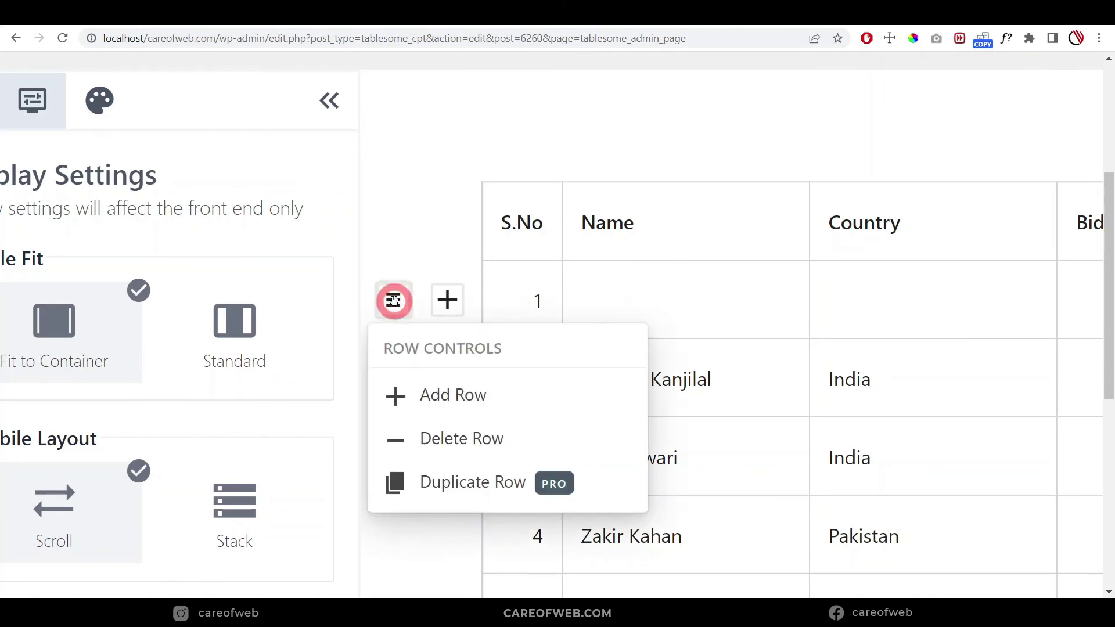
pyautogui.click(452, 441)
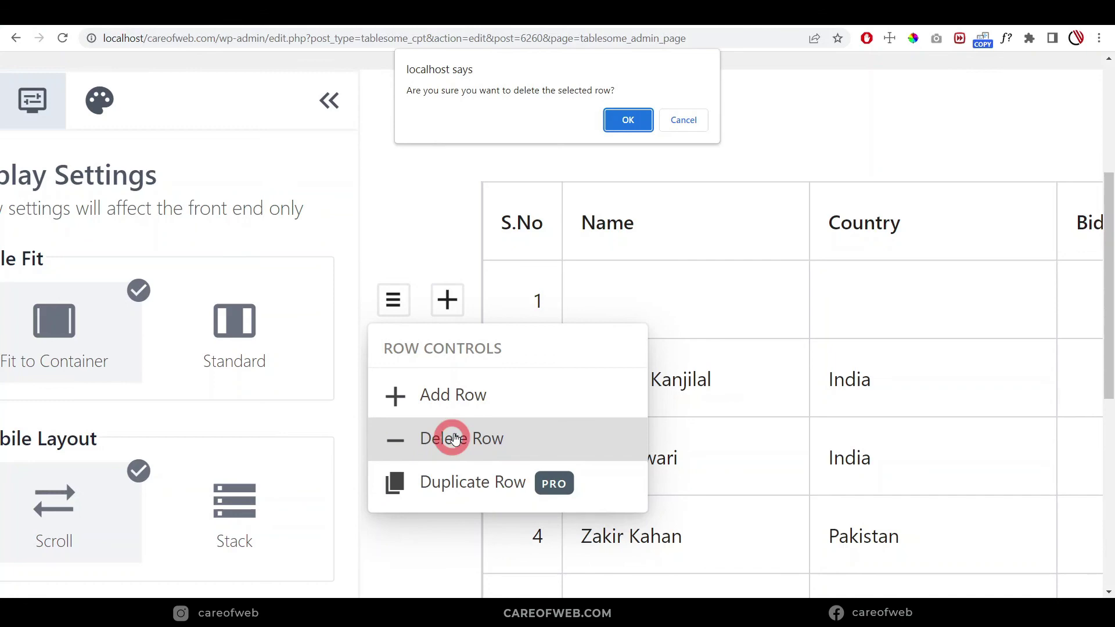
pyautogui.click(636, 121)
pyautogui.scroll(-5, 649, 182)
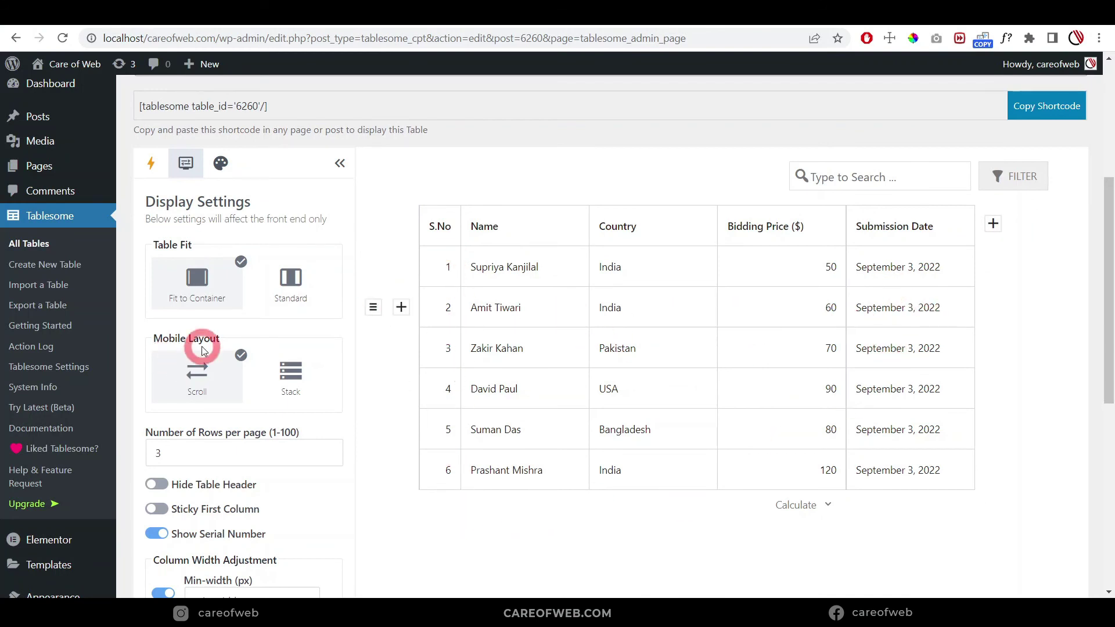
pyautogui.scroll(2, 194, 356)
# Step: Apply the second Standard theme (grey-blue) to the Bidding Table's style settings
pyautogui.click(221, 235)
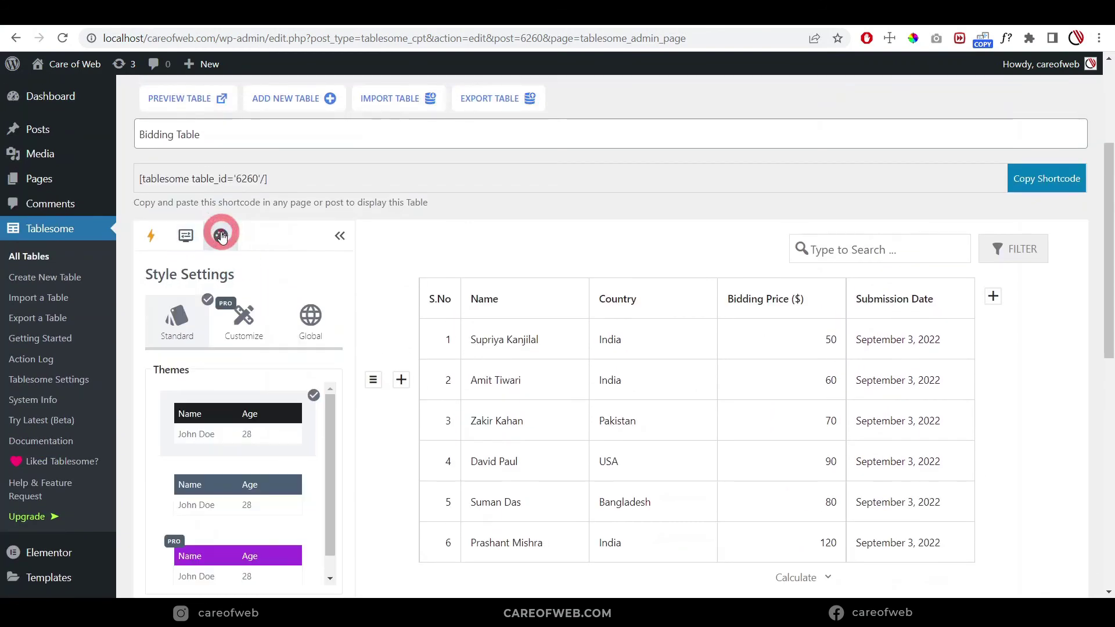
pyautogui.scroll(-1, 312, 291)
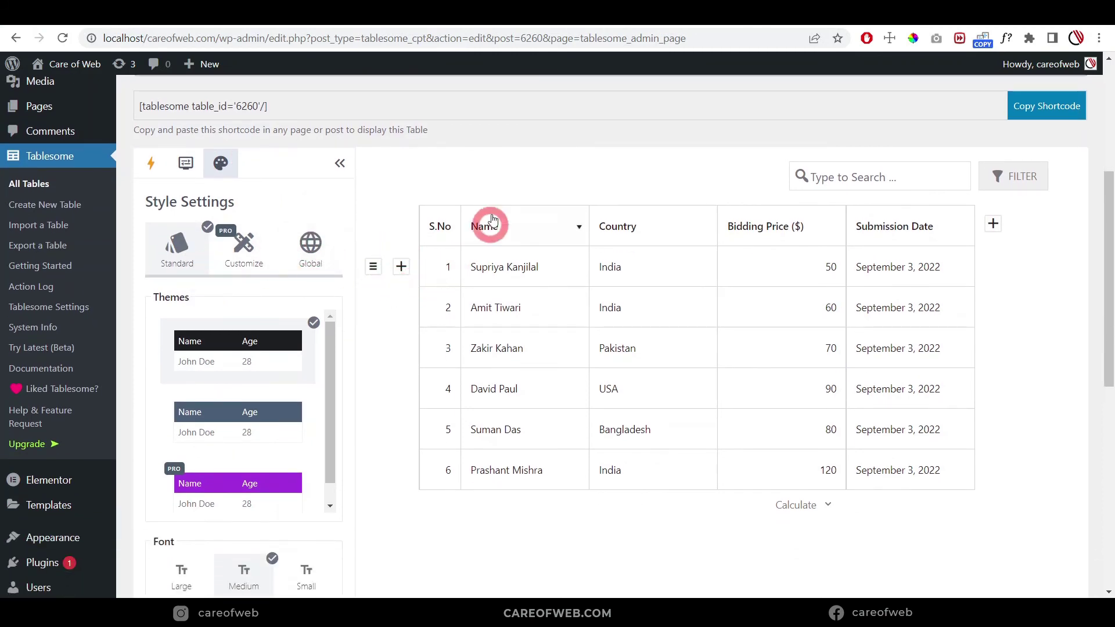
pyautogui.scroll(1, 534, 218)
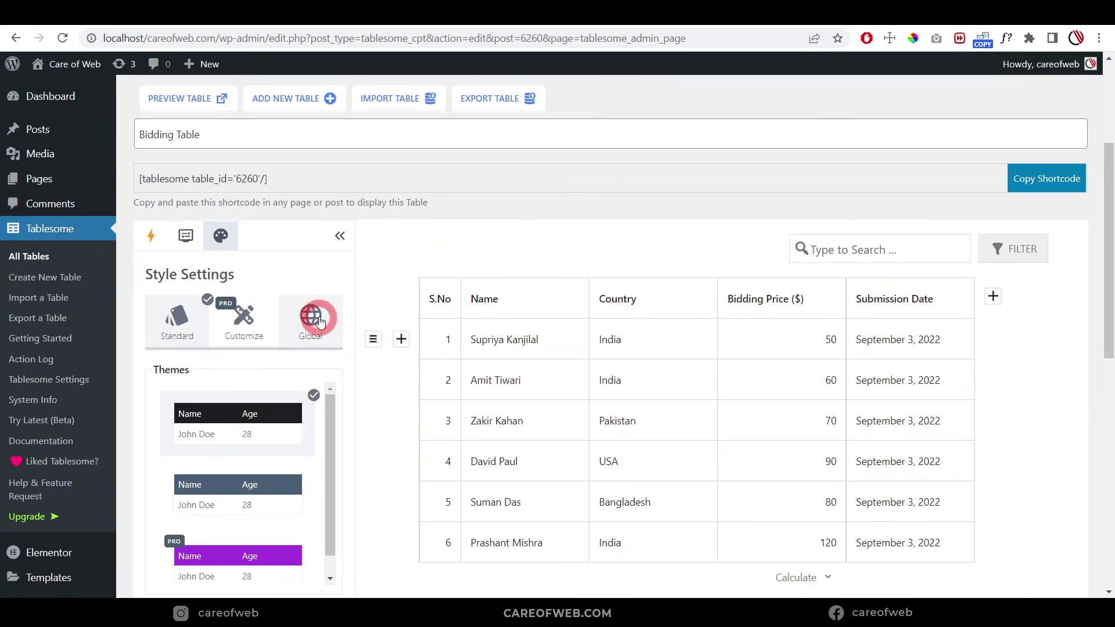
pyautogui.scroll(-1, 320, 321)
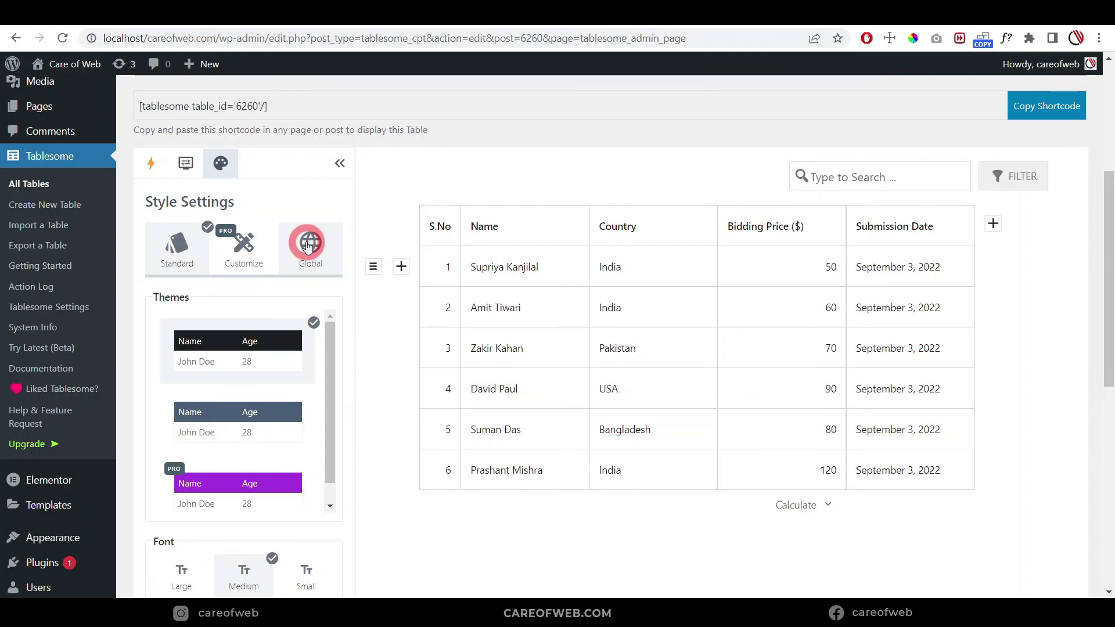
pyautogui.scroll(-2, 219, 285)
pyautogui.scroll(2, 242, 271)
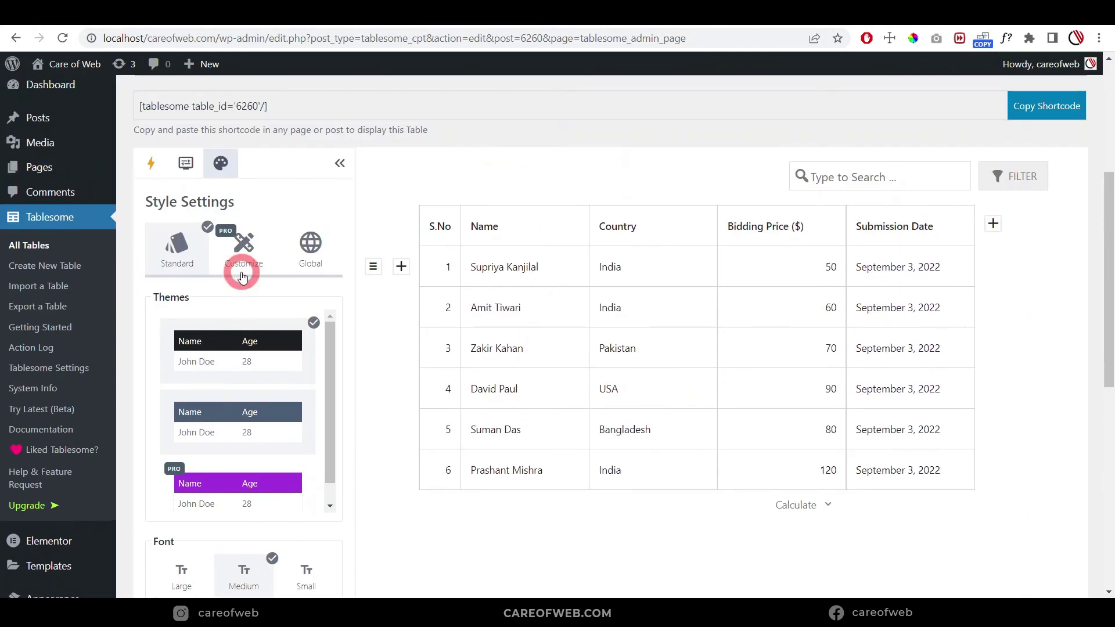
pyautogui.scroll(-1, 243, 279)
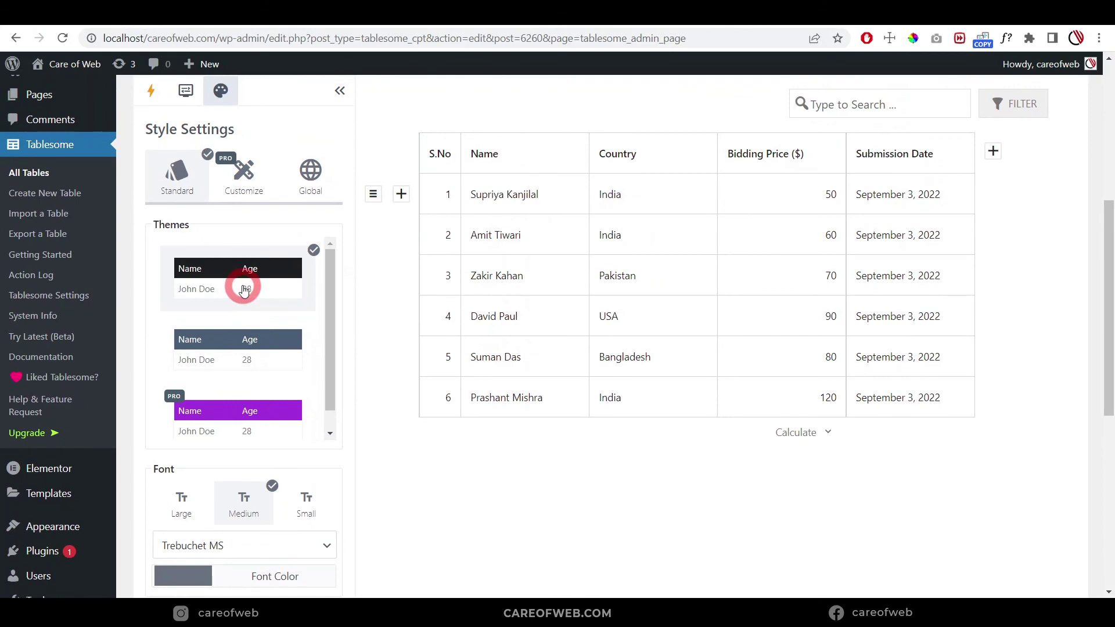
pyautogui.scroll(-1, 243, 285)
pyautogui.scroll(1, 221, 299)
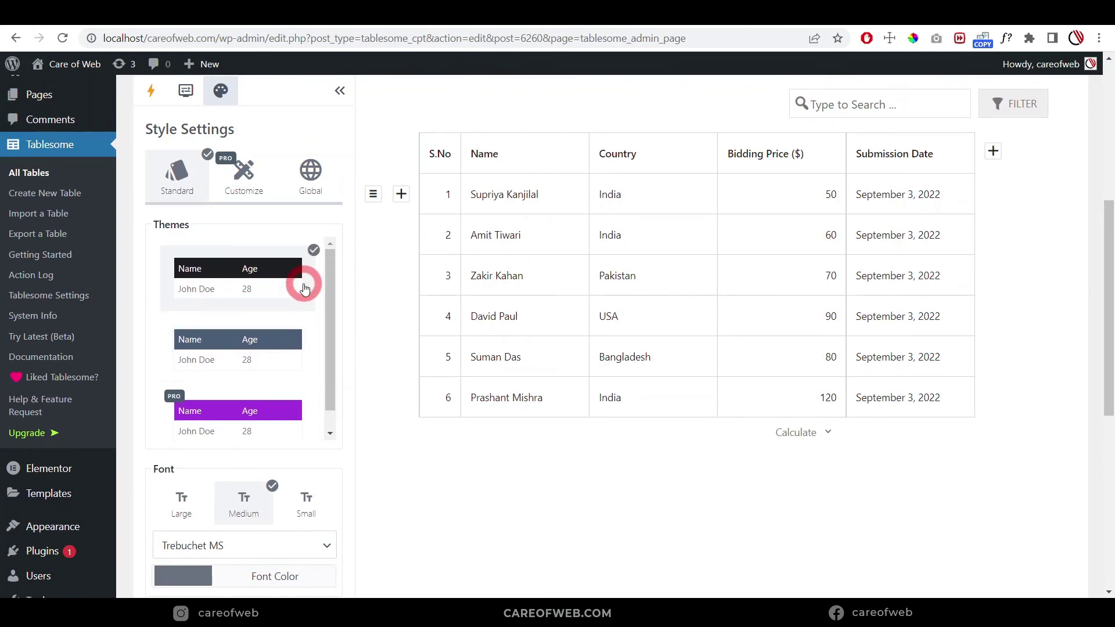
pyautogui.click(270, 348)
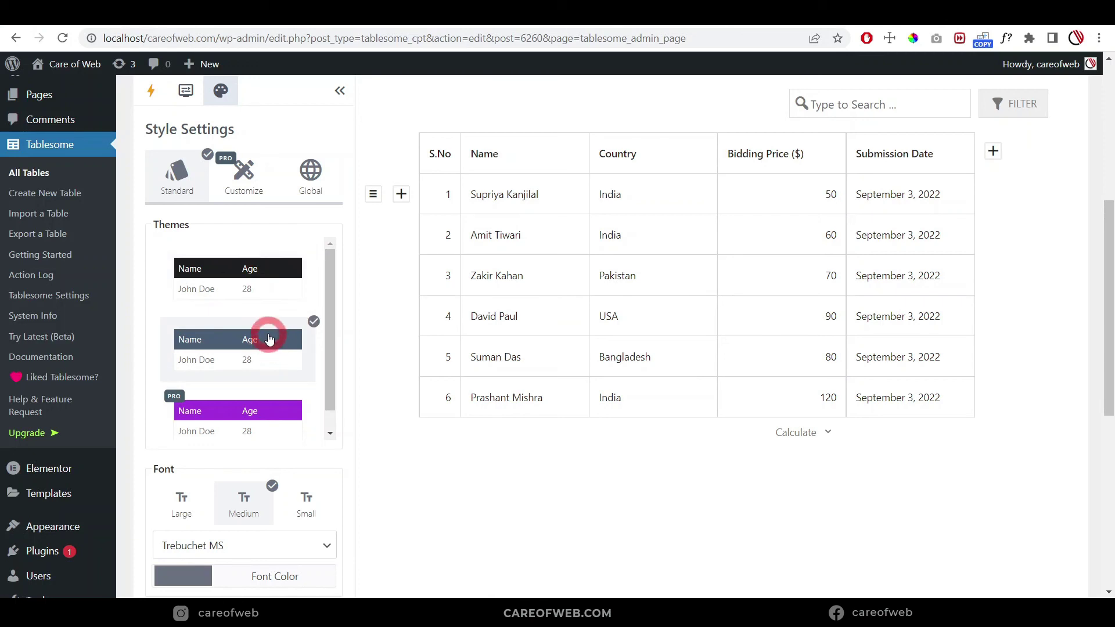
# Step: Set the table Border to Thin and Text Alignment to Center
pyautogui.scroll(-4, 270, 343)
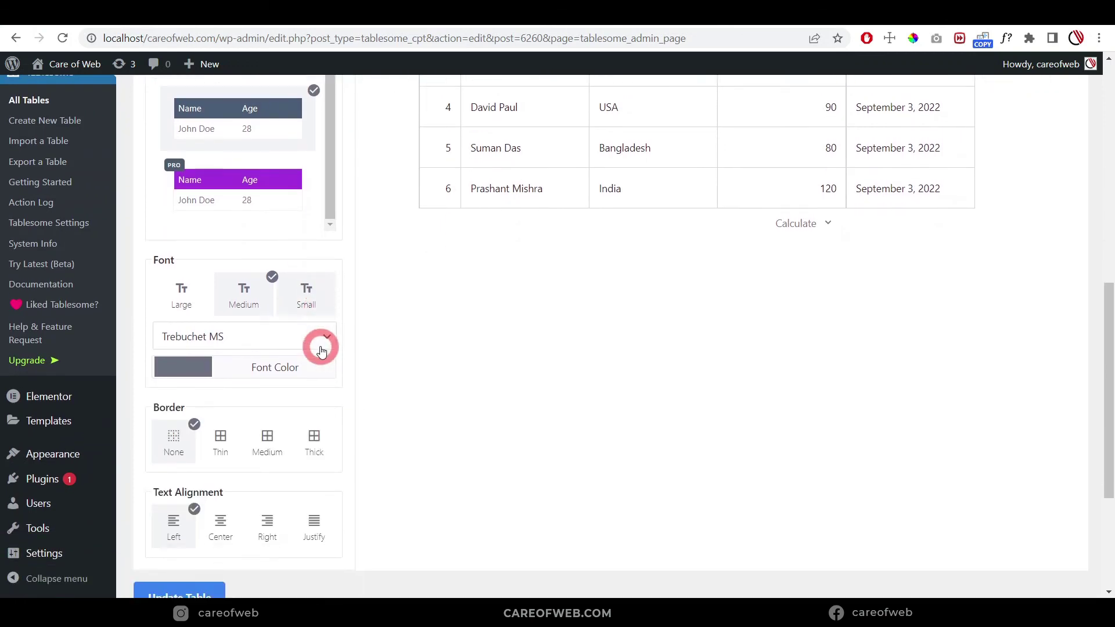
pyautogui.scroll(-3, 331, 326)
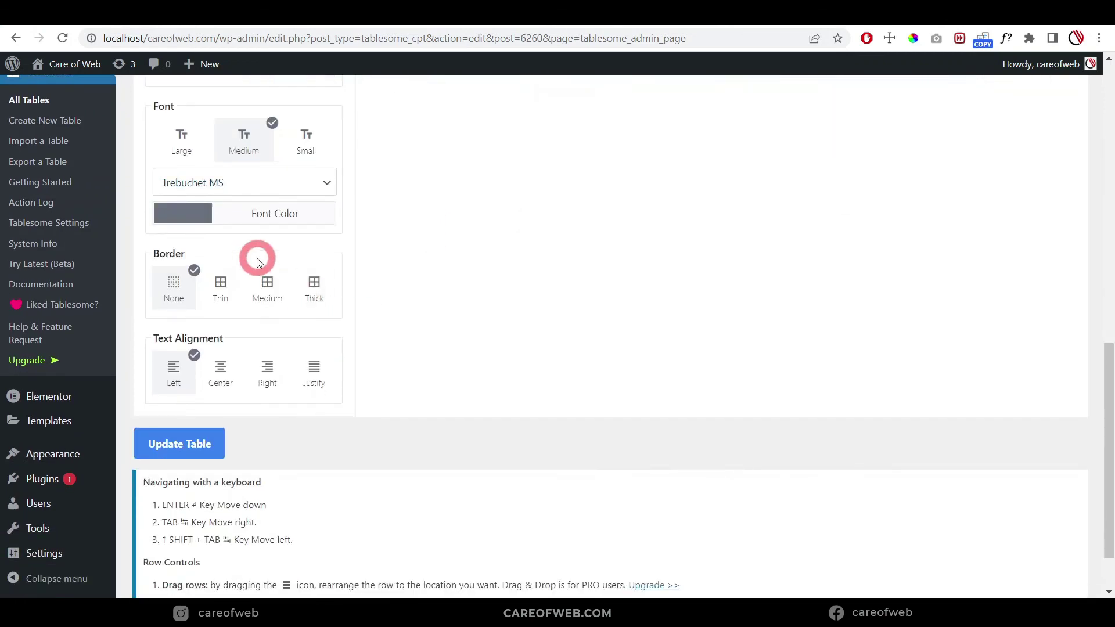
pyautogui.scroll(1, 290, 246)
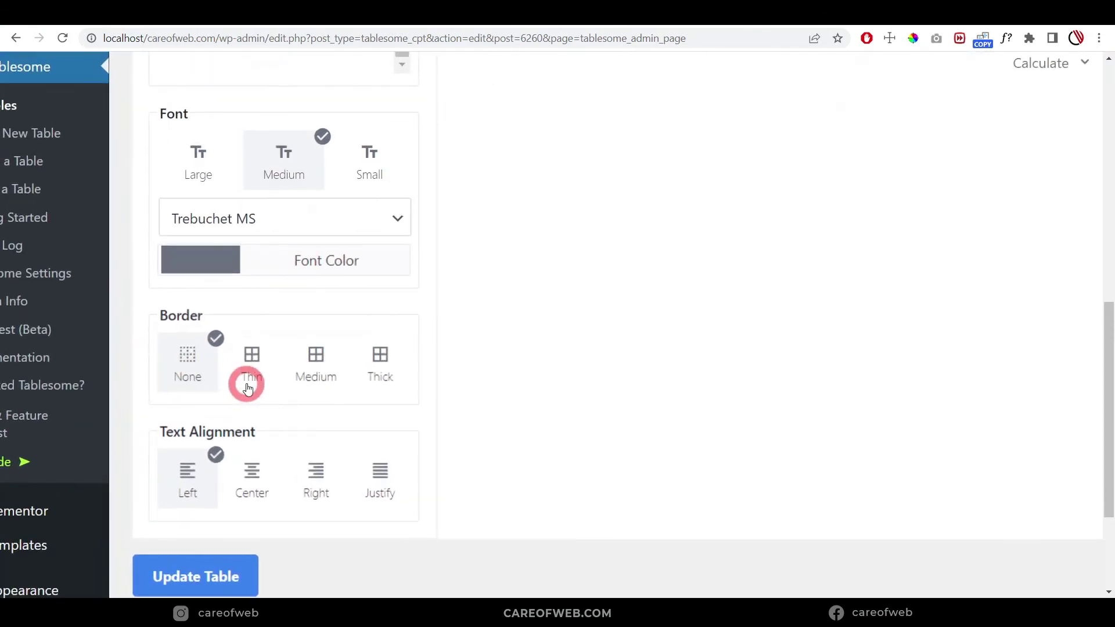
pyautogui.click(253, 367)
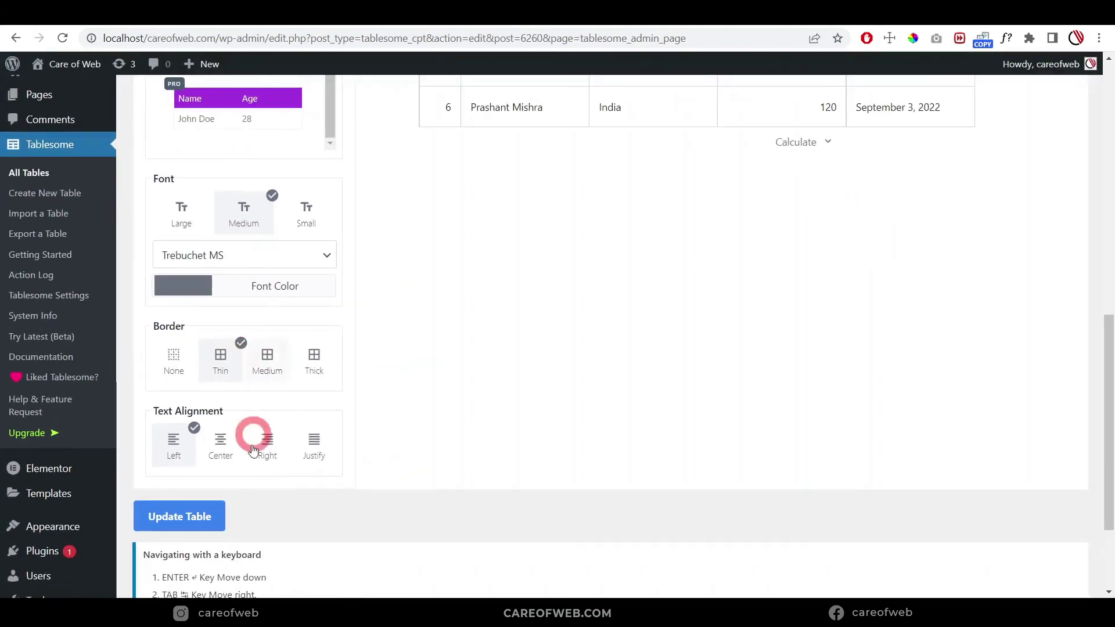
pyautogui.click(222, 446)
# Step: Save the Bidding Table's changes with Update Table and dismiss the confirmation alert
pyautogui.scroll(5, 226, 446)
pyautogui.click(184, 88)
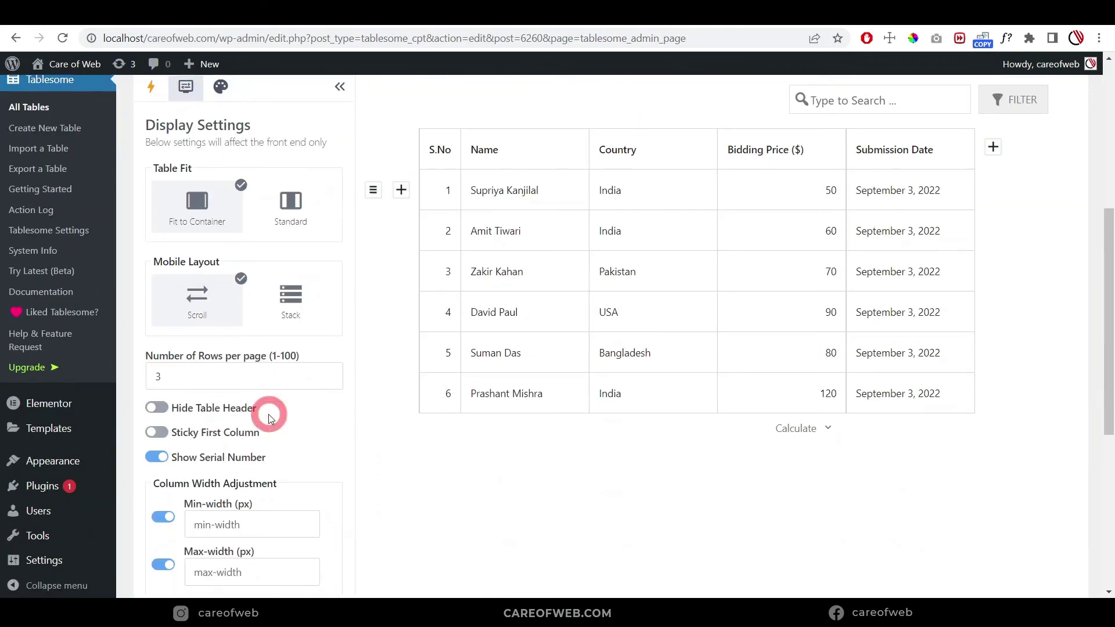
pyautogui.scroll(-4, 266, 410)
pyautogui.scroll(4, 271, 408)
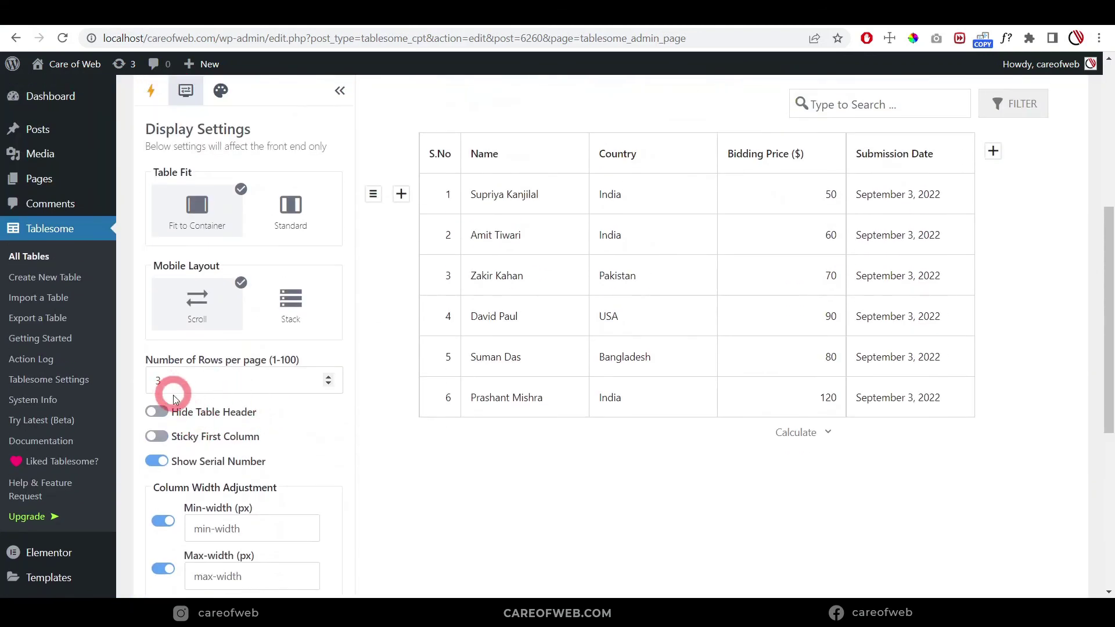
pyautogui.doubleClick(150, 378)
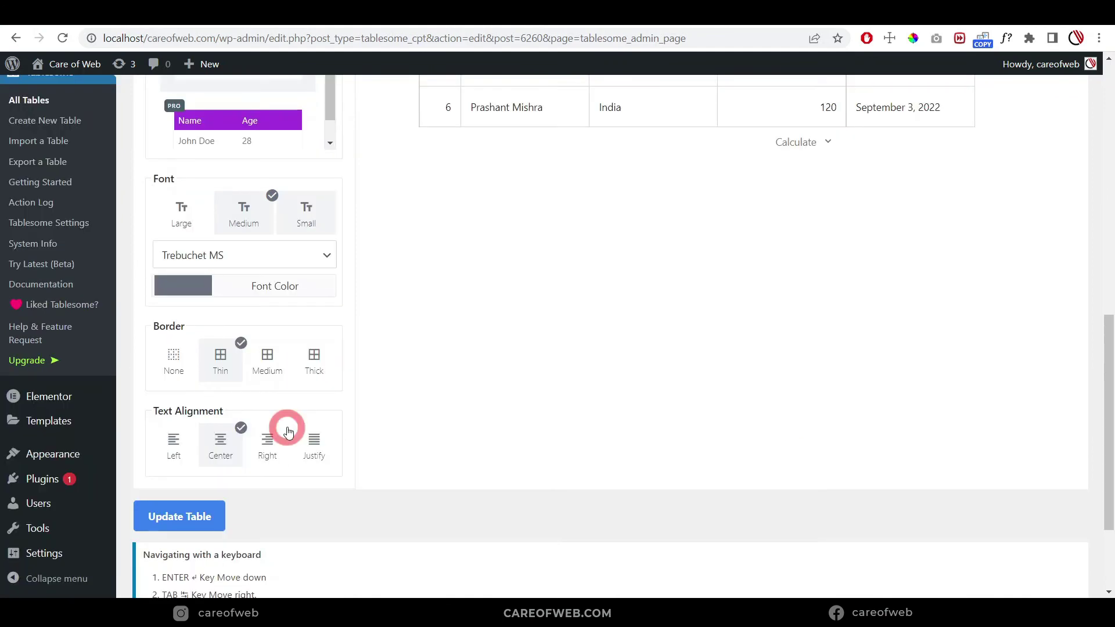
pyautogui.scroll(-3, 286, 427)
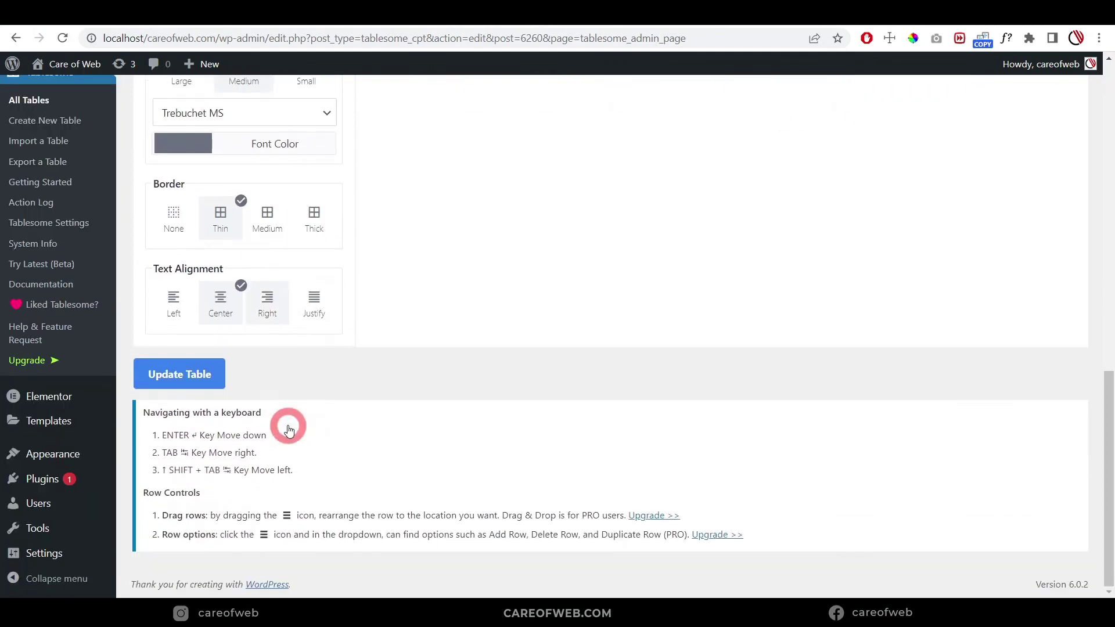
pyautogui.scroll(3, 286, 426)
pyautogui.click(182, 520)
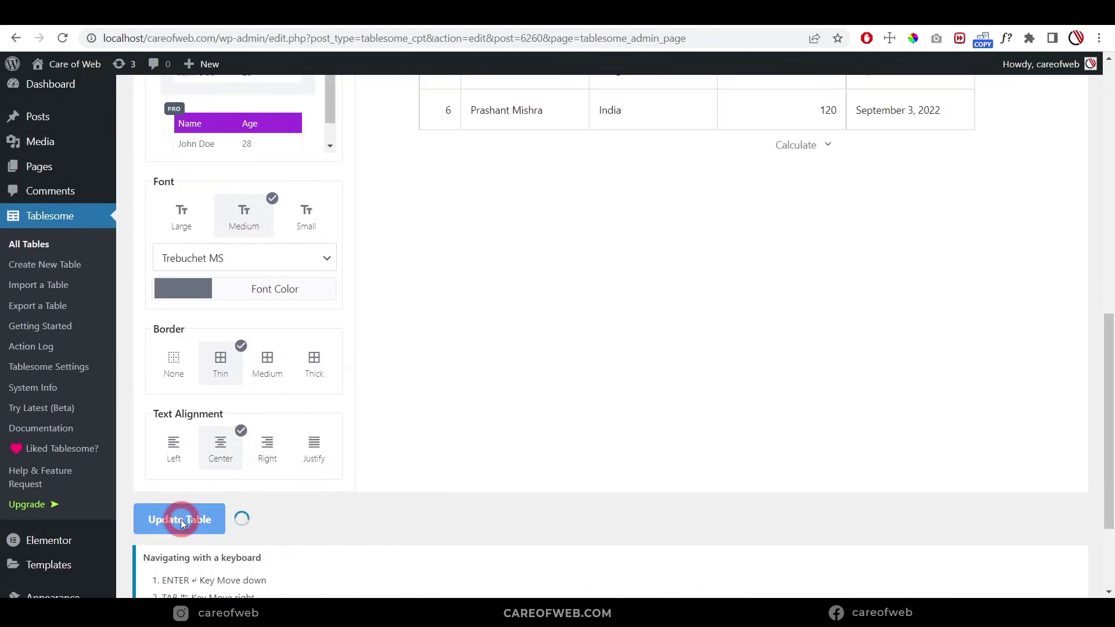
pyautogui.click(683, 119)
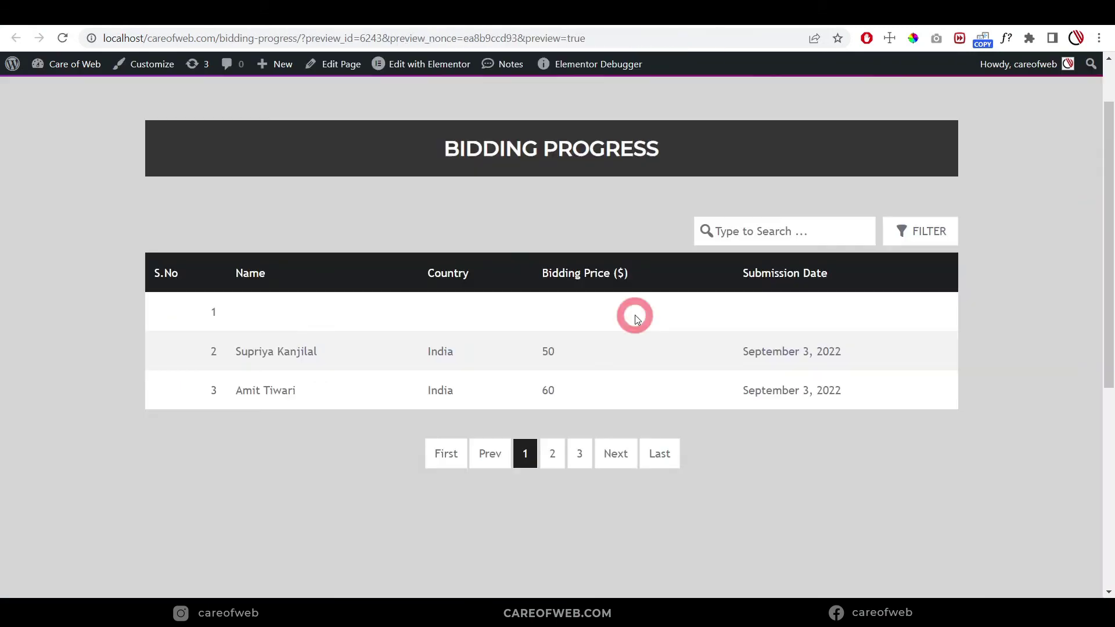
# Step: Reload the Bidding Progress preview to show the restyled six-bid table
pyautogui.click(751, 515)
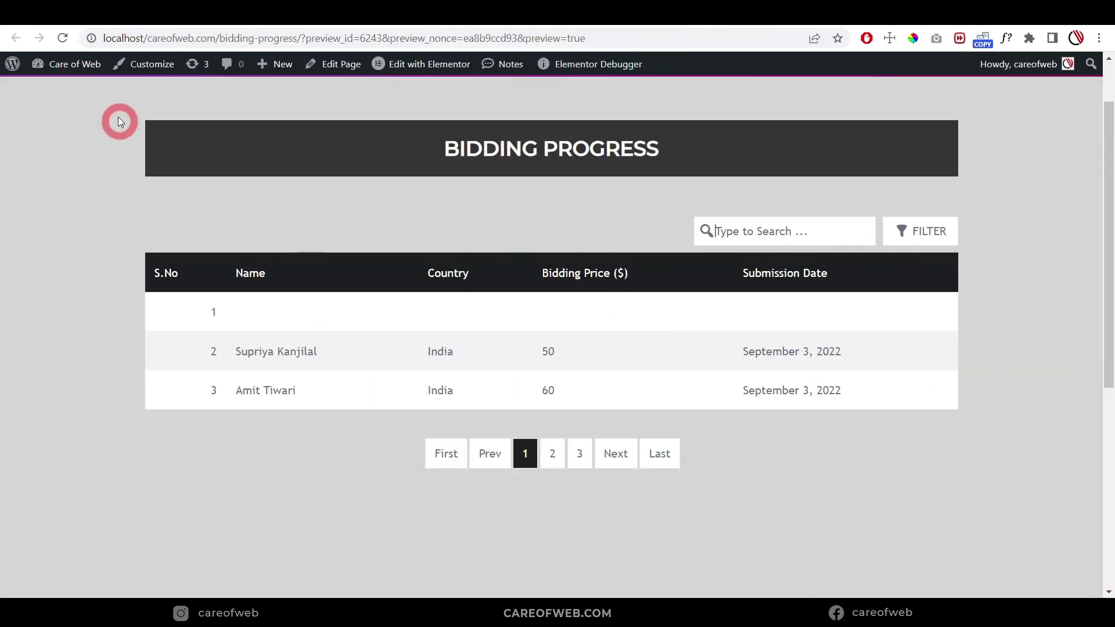
pyautogui.click(62, 38)
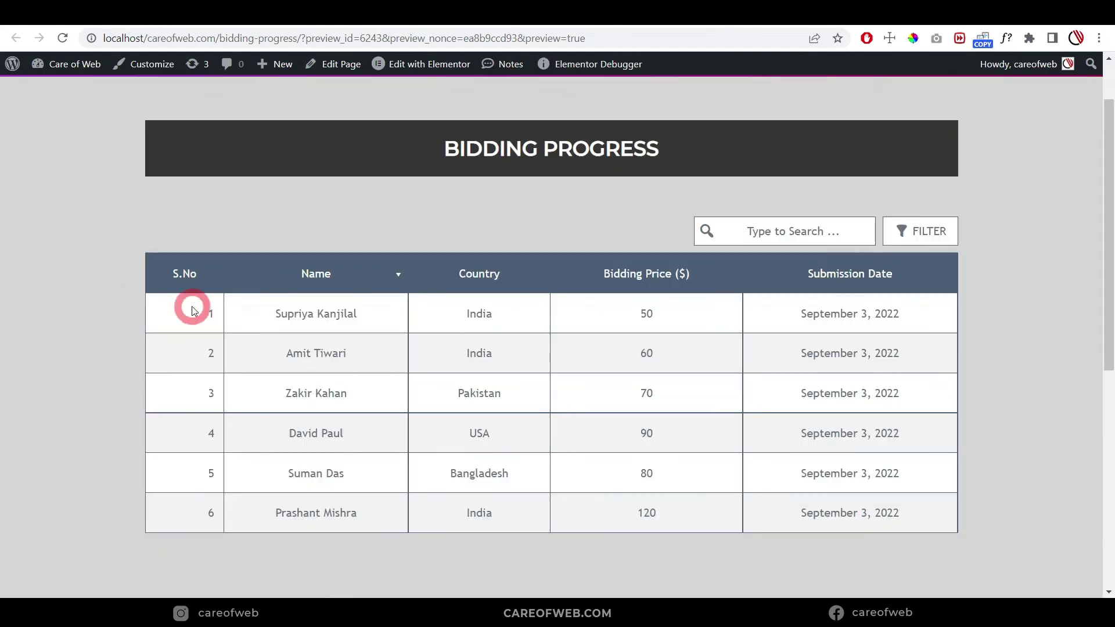
pyautogui.scroll(-1, 590, 291)
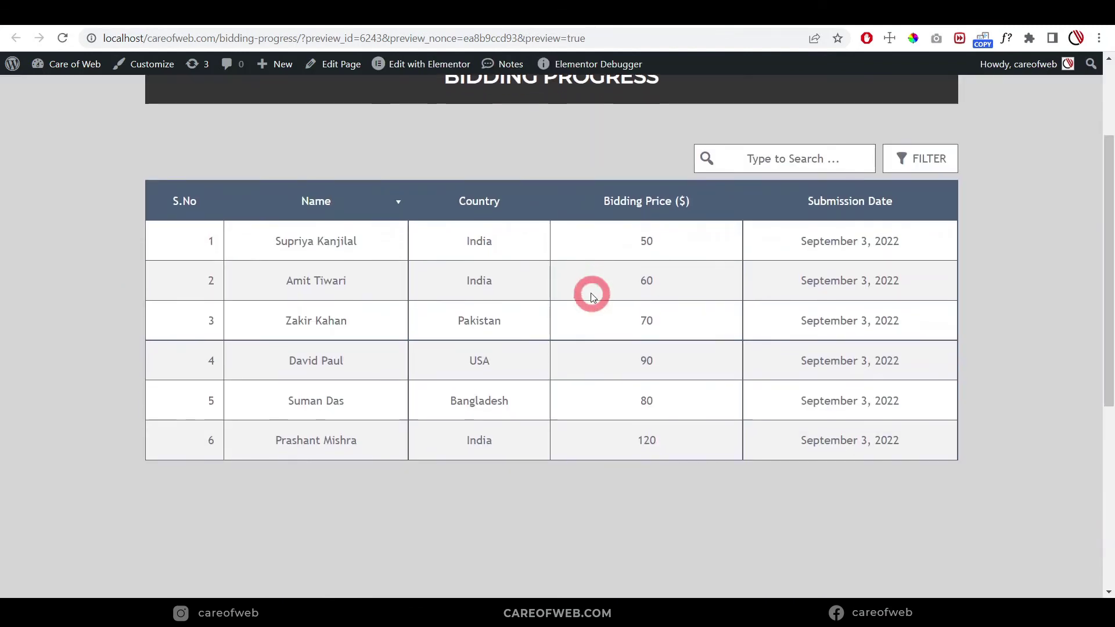